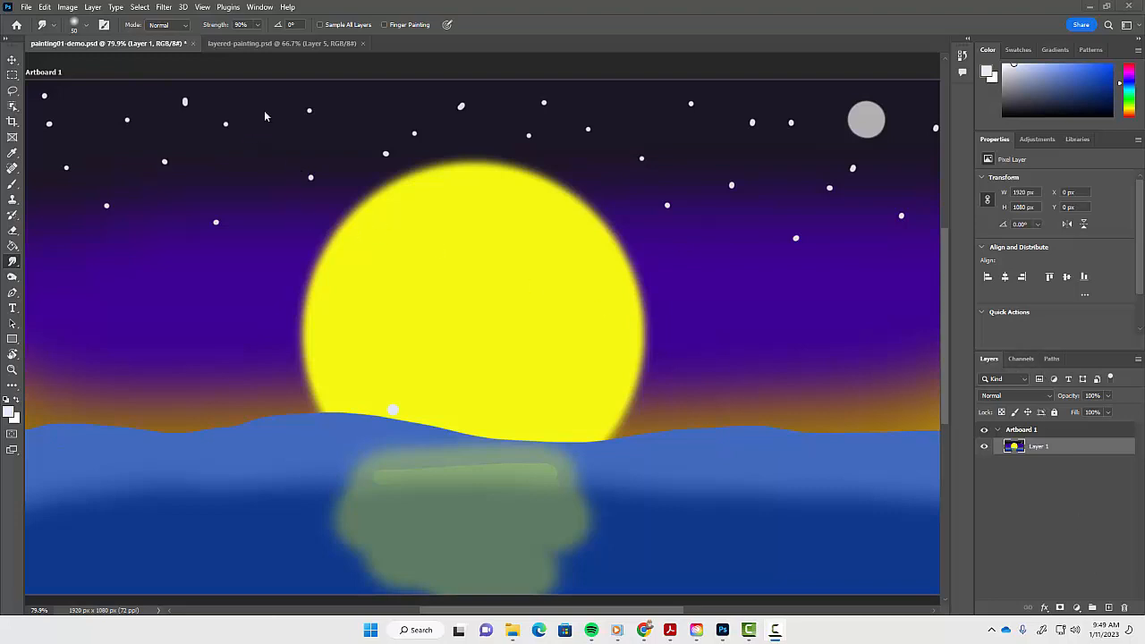
# View and close layered-painting.psd, and save and close painting01-demo.psd.
pyautogui.click(252, 43)
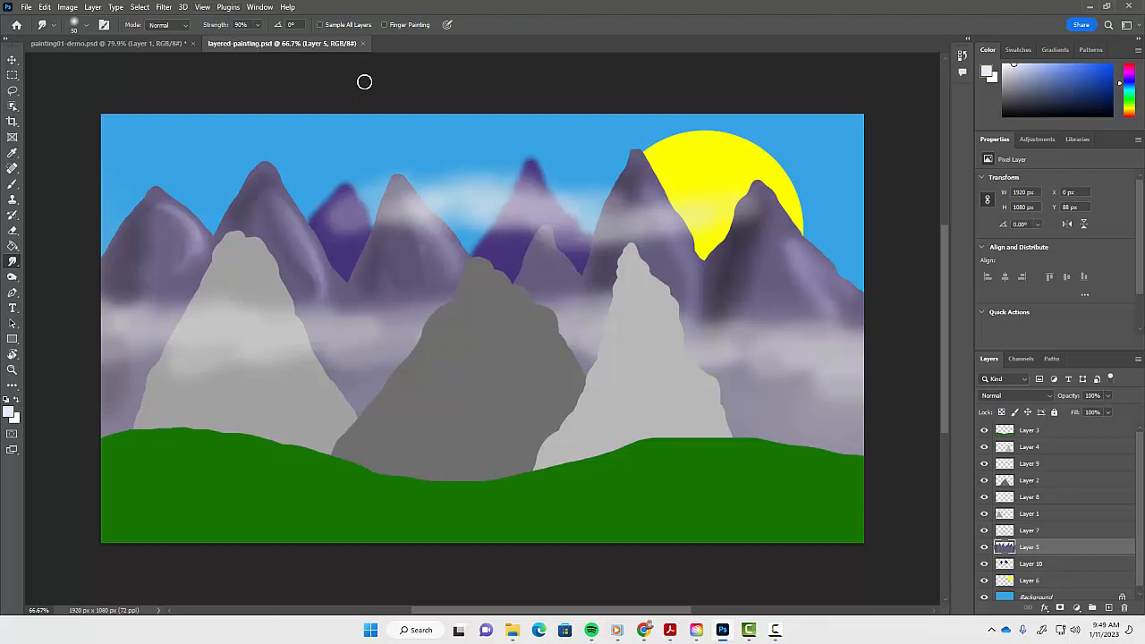
pyautogui.click(364, 43)
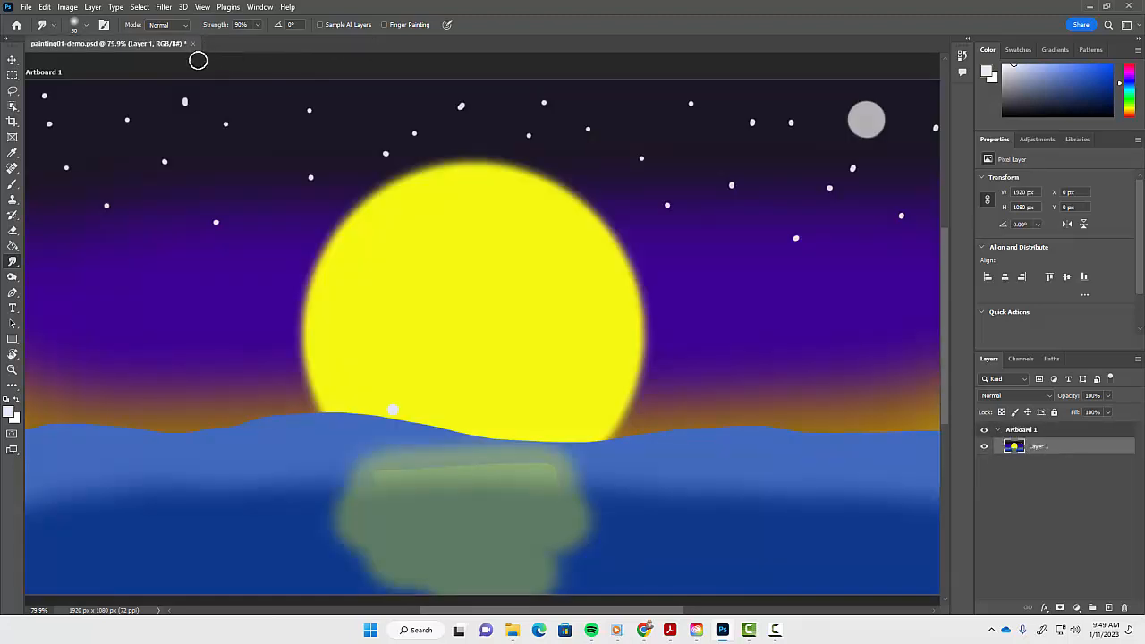
pyautogui.click(27, 7)
pyautogui.click(71, 140)
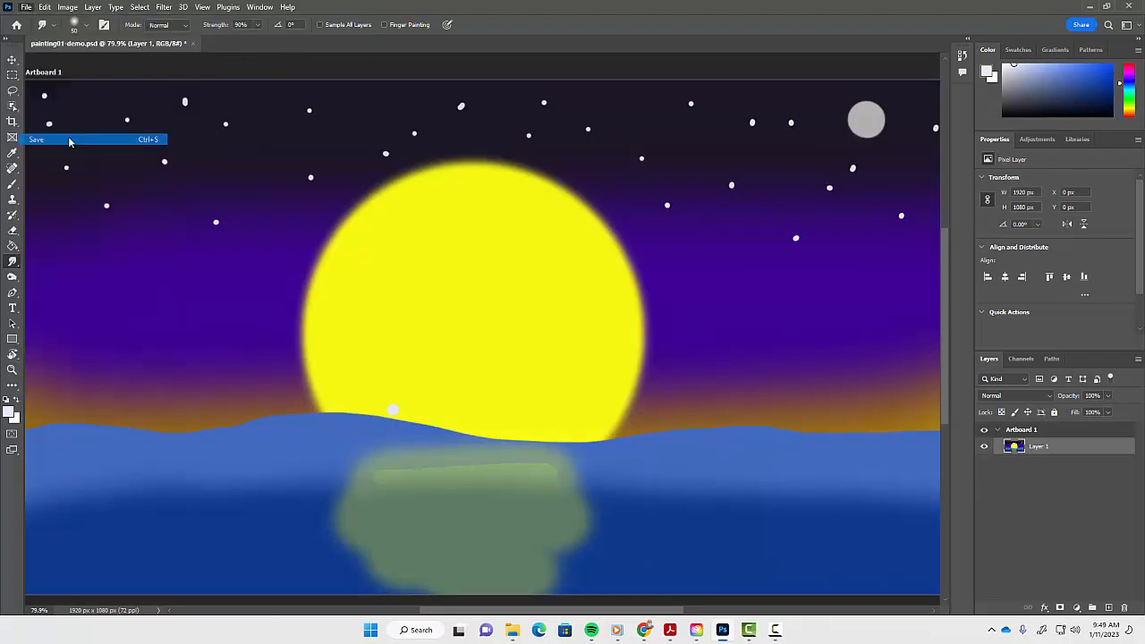
pyautogui.click(188, 43)
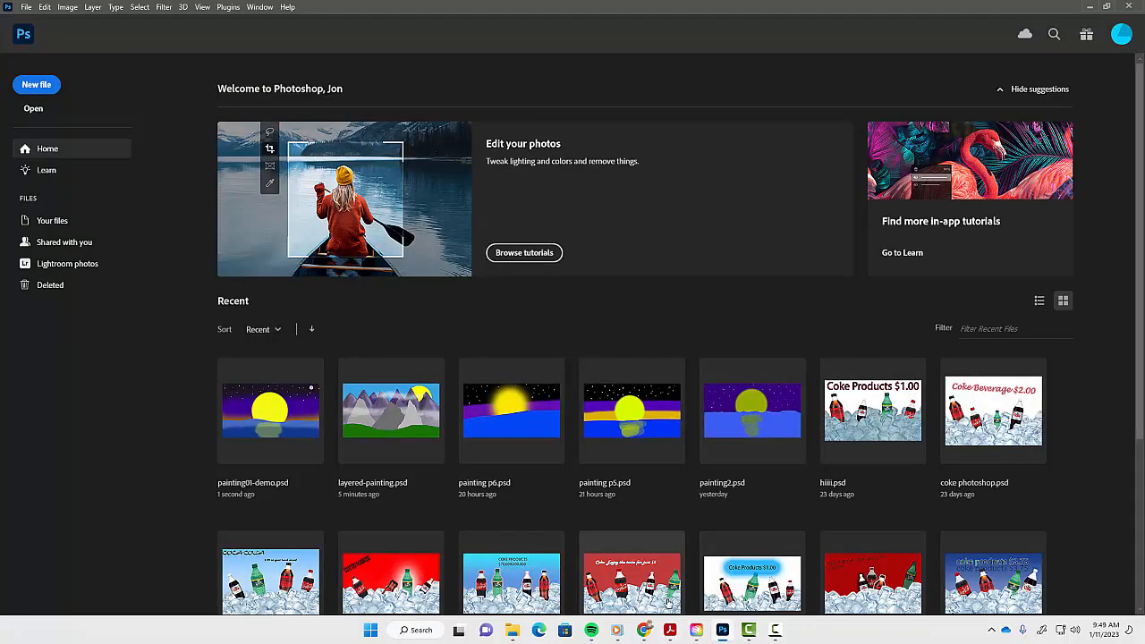
# Switch to Acrobat and read the Required section of 02-Ps-Painting with Layers.pdf.
pyautogui.moveTo(670, 636)
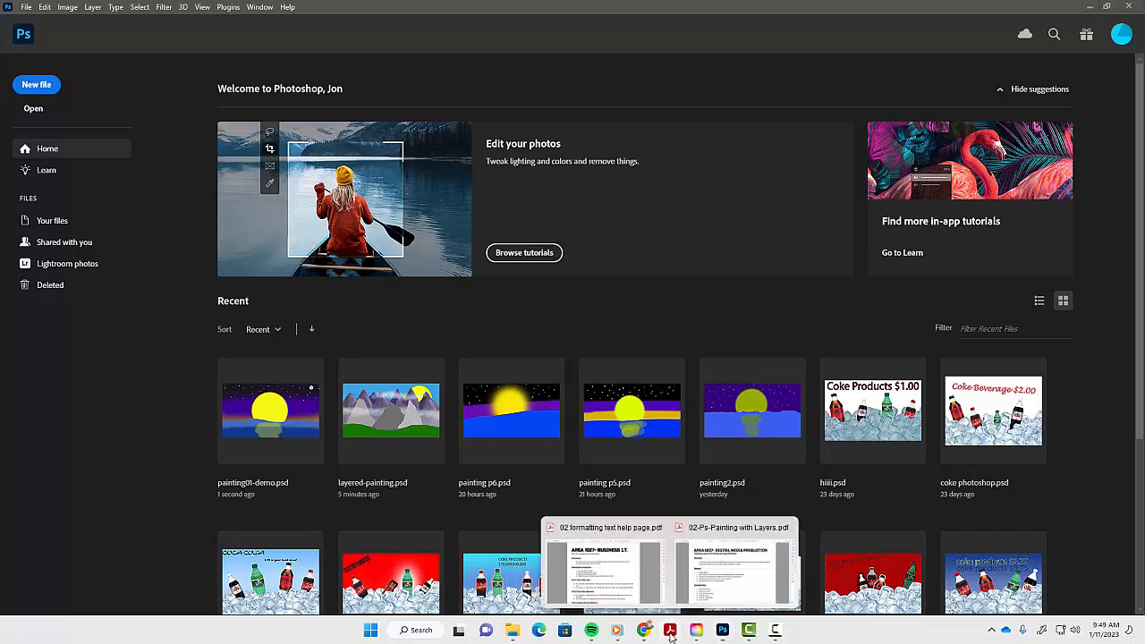
pyautogui.click(729, 568)
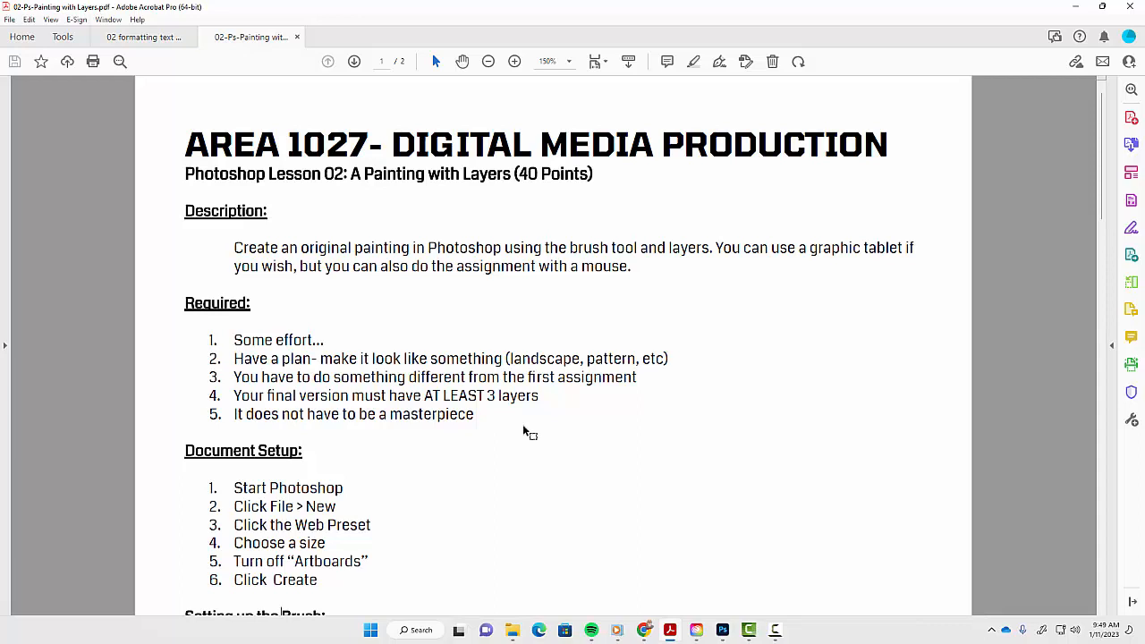
pyautogui.scroll(-1, 524, 430)
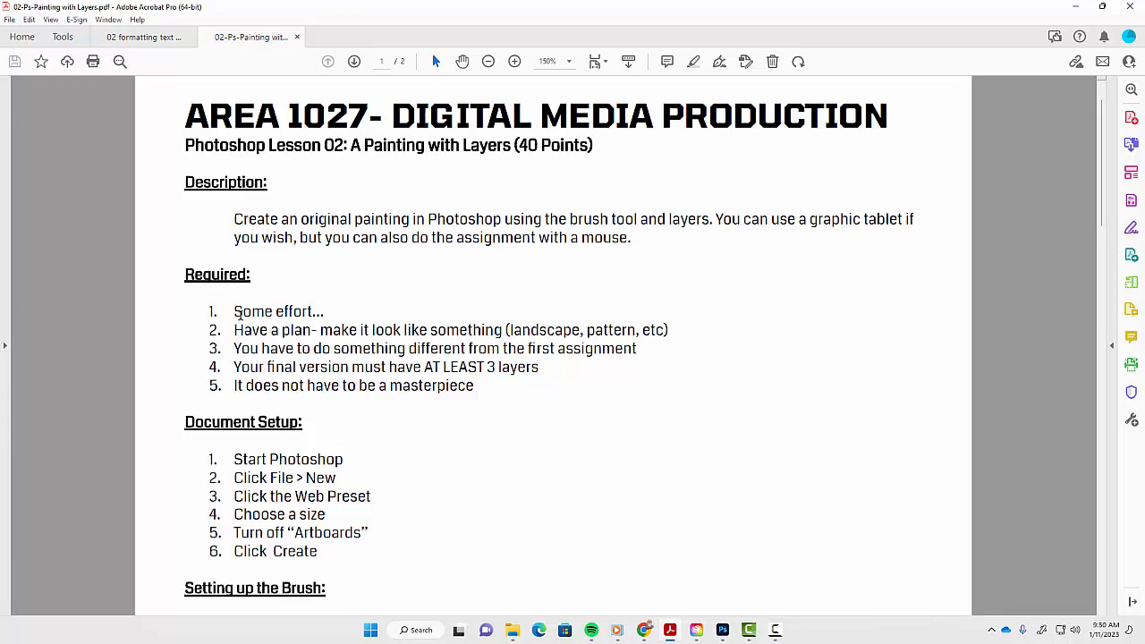
pyautogui.moveTo(237, 312); pyautogui.dragTo(312, 313)
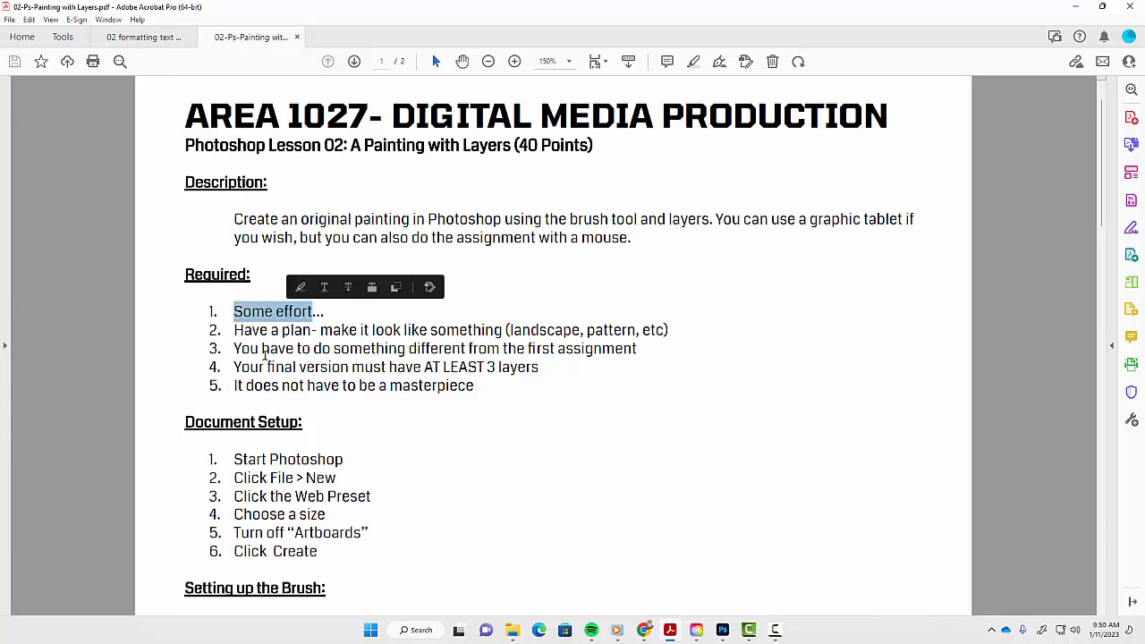
pyautogui.moveTo(234, 330); pyautogui.dragTo(307, 331)
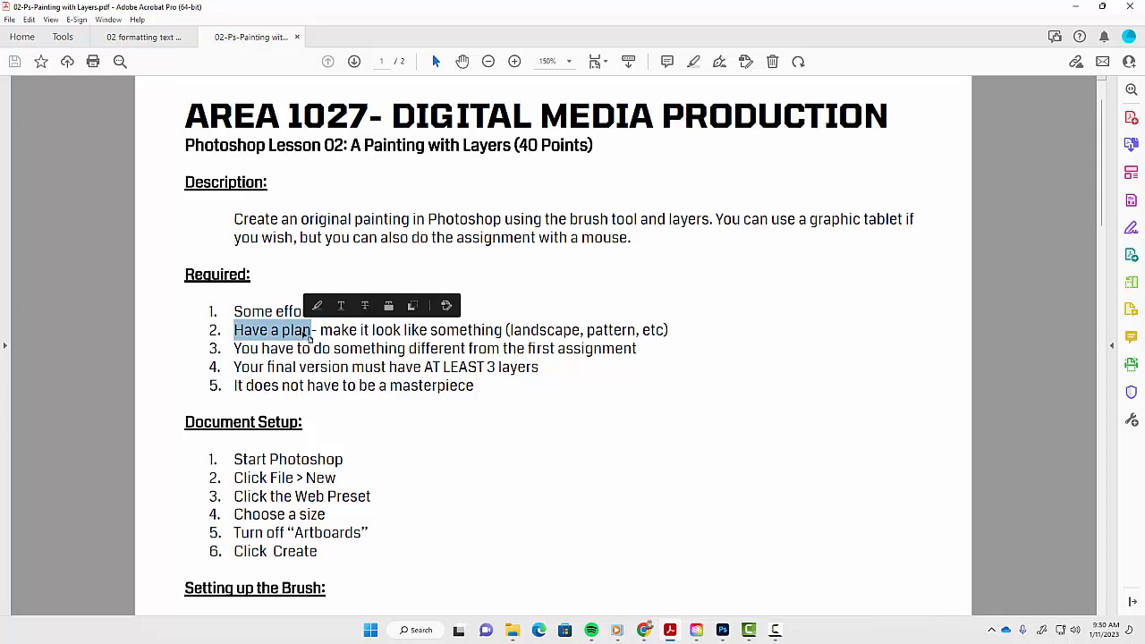
pyautogui.moveTo(234, 348); pyautogui.dragTo(465, 350)
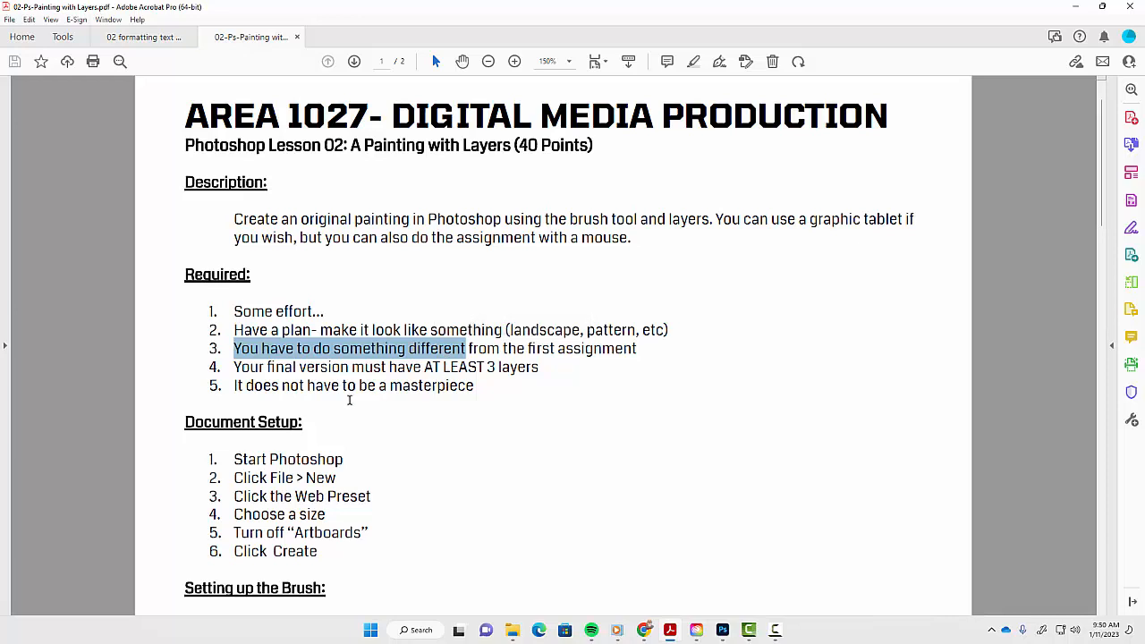
pyautogui.moveTo(250, 367); pyautogui.dragTo(540, 367)
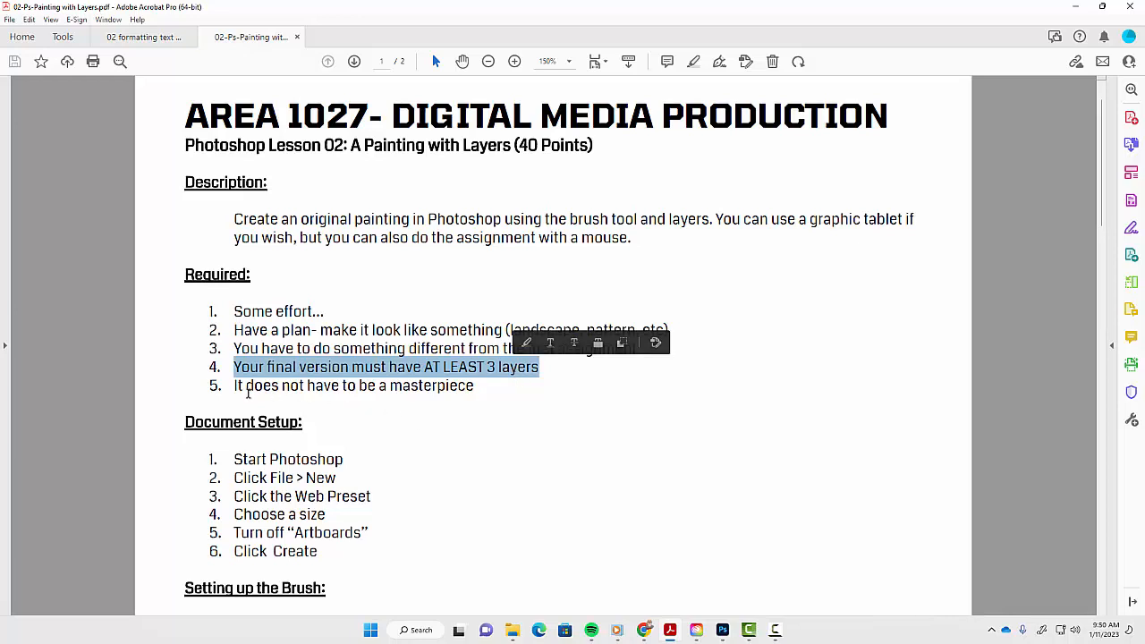
pyautogui.moveTo(247, 393); pyautogui.dragTo(447, 383)
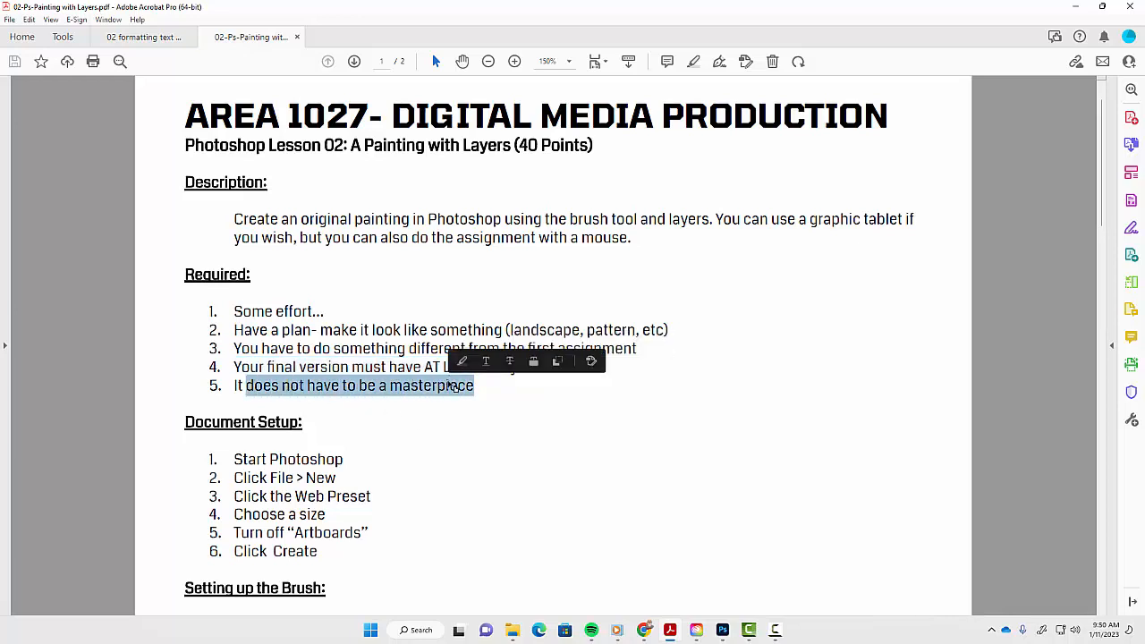
# Read the assignment's Document Setup, Setting up the Brush and Working with Layers sections.
pyautogui.scroll(-3, 451, 388)
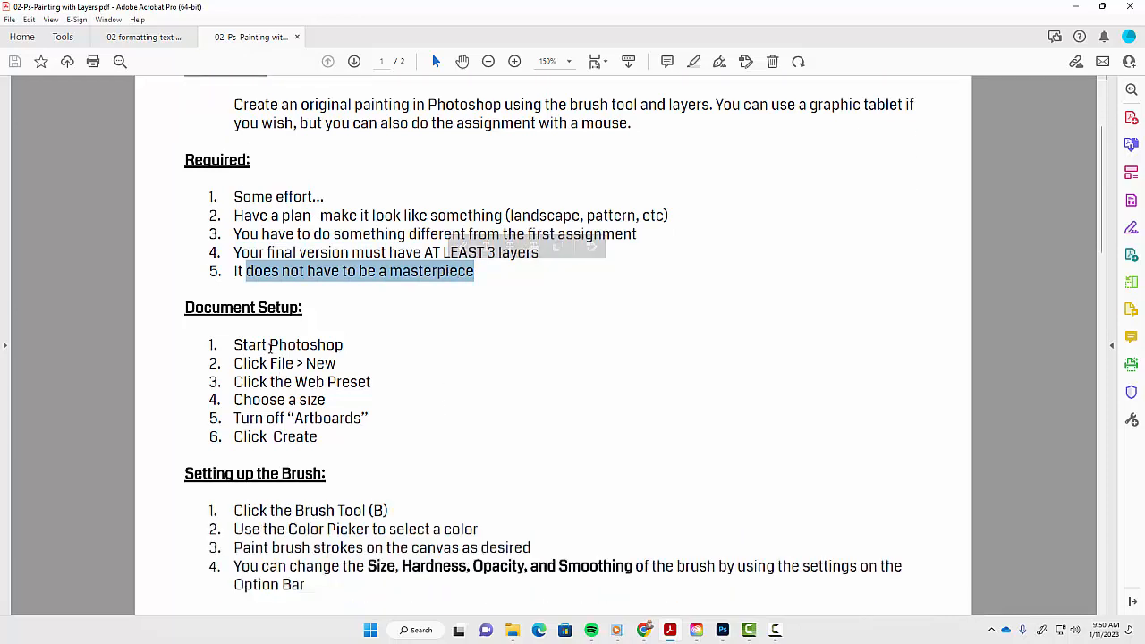
pyautogui.click(270, 347)
pyautogui.moveTo(269, 346); pyautogui.dragTo(284, 436)
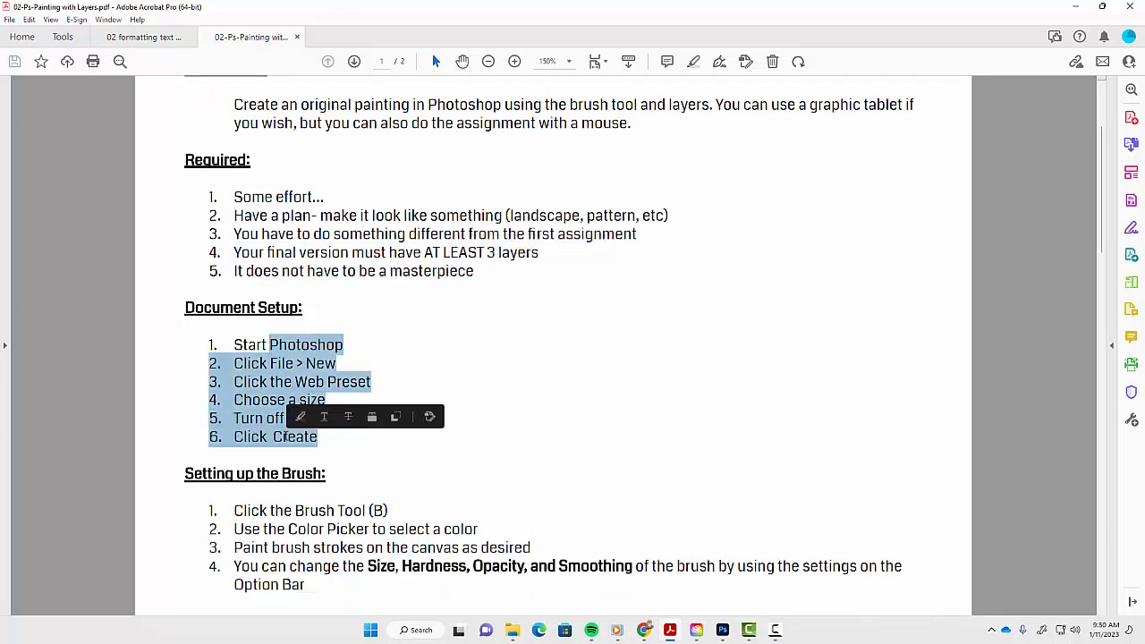
pyautogui.scroll(-3, 285, 436)
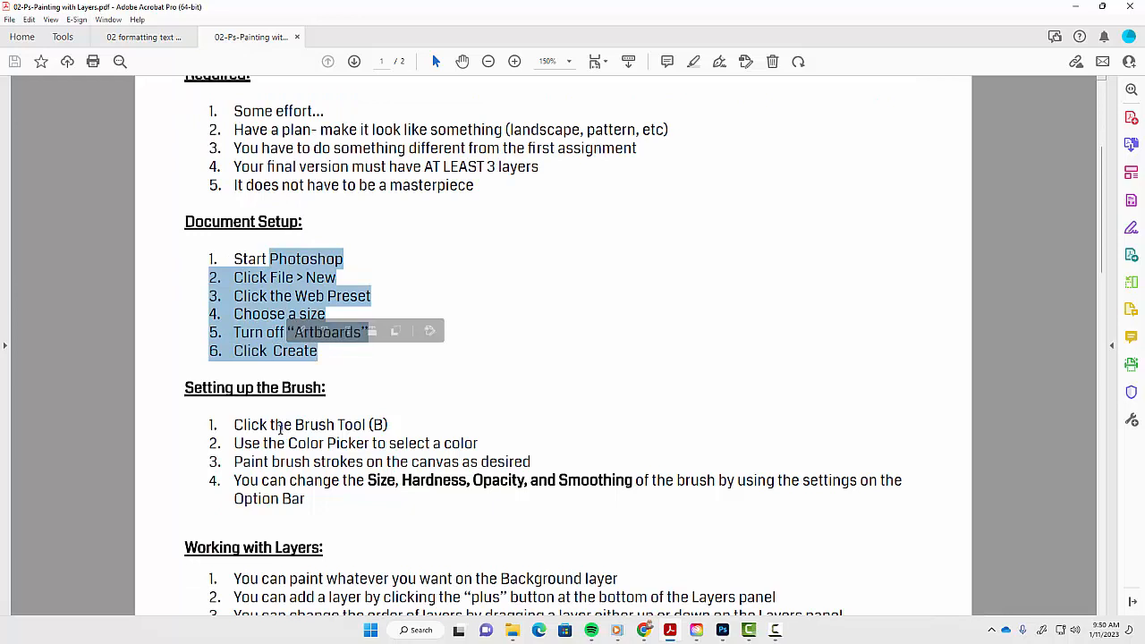
pyautogui.click(278, 424)
pyautogui.moveTo(279, 424)
pyautogui.mouseDown()
pyautogui.moveTo(309, 462)
pyautogui.moveTo(528, 480)
pyautogui.moveTo(592, 471)
pyautogui.mouseUp()
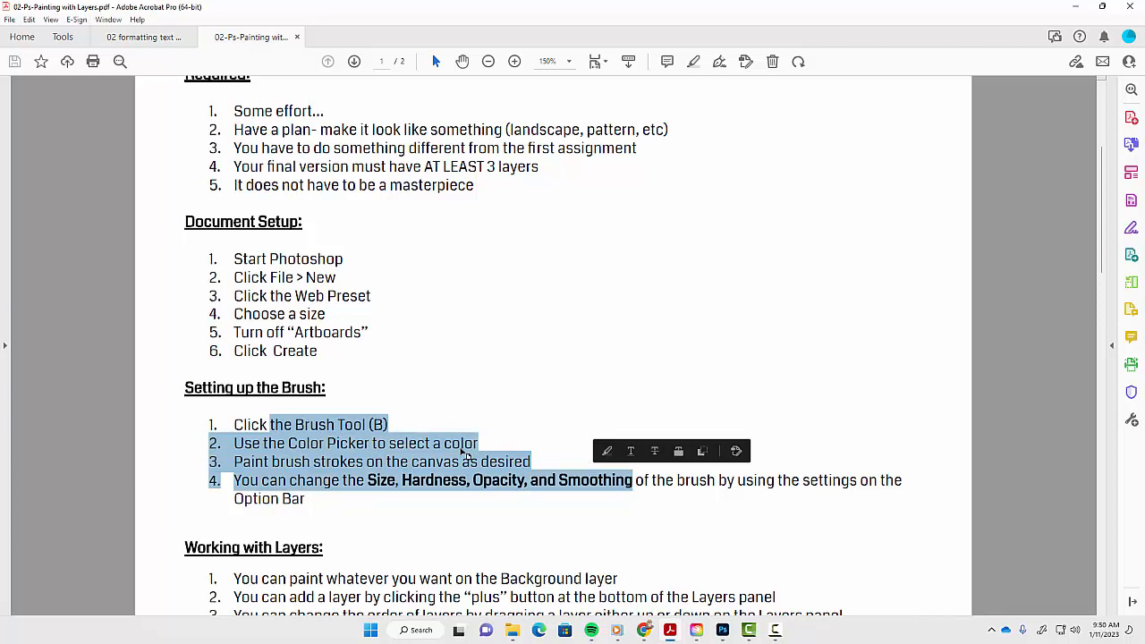
pyautogui.scroll(-5, 465, 455)
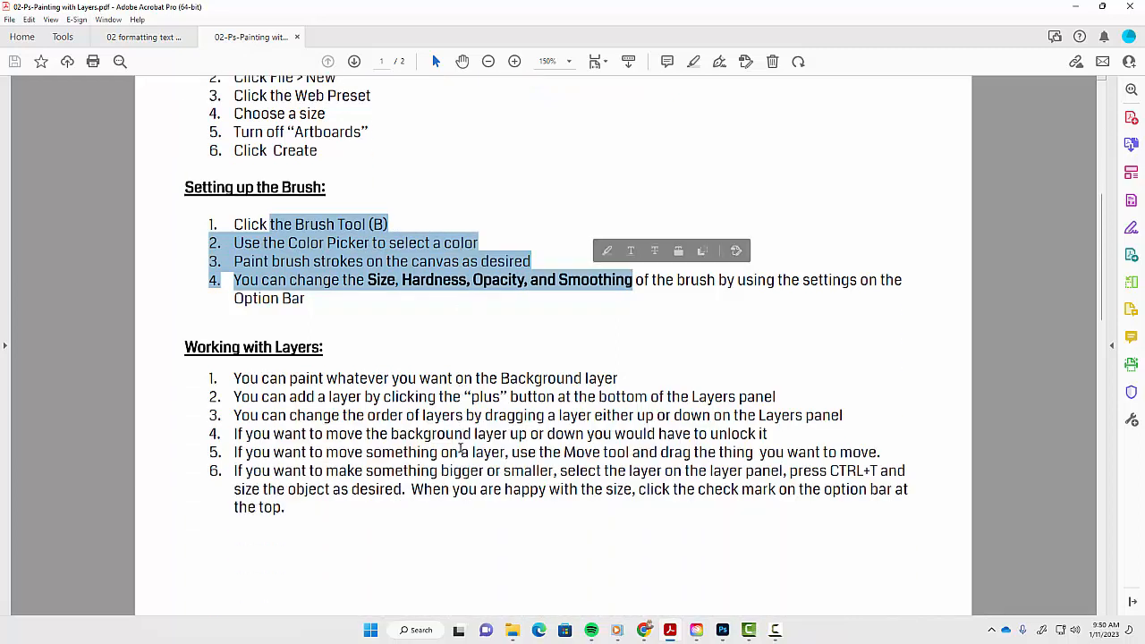
pyautogui.moveTo(235, 350)
pyautogui.mouseDown()
pyautogui.moveTo(430, 447)
pyautogui.moveTo(441, 472)
pyautogui.mouseUp()
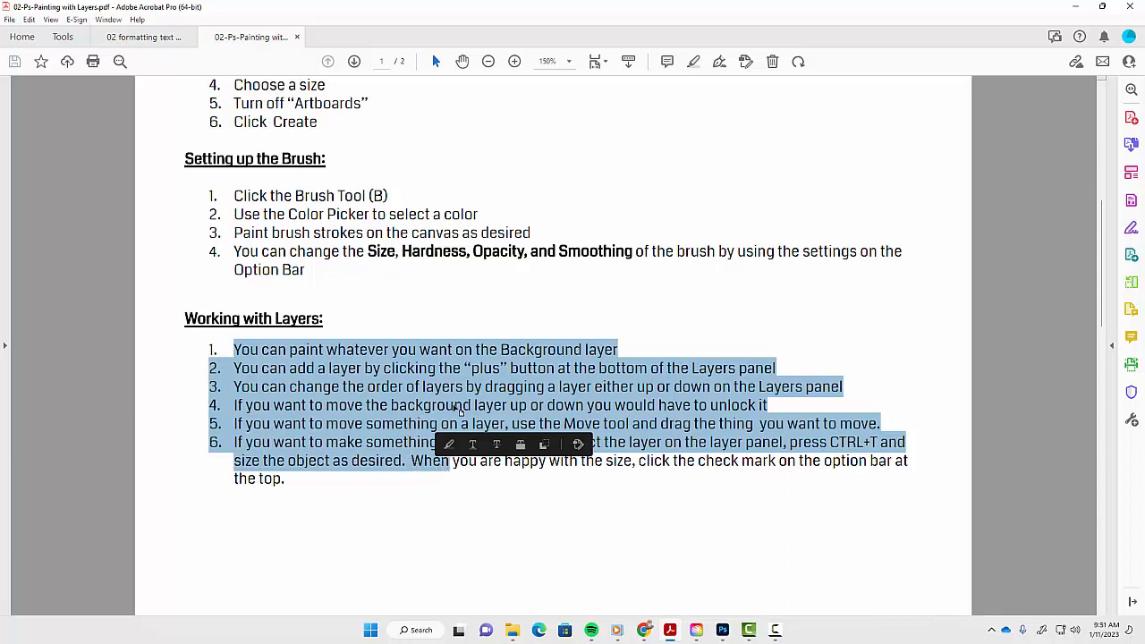
# Read the Ideas and Saving sections on page 2 of the assignment.
pyautogui.scroll(-2, 454, 408)
pyautogui.scroll(-8, 452, 409)
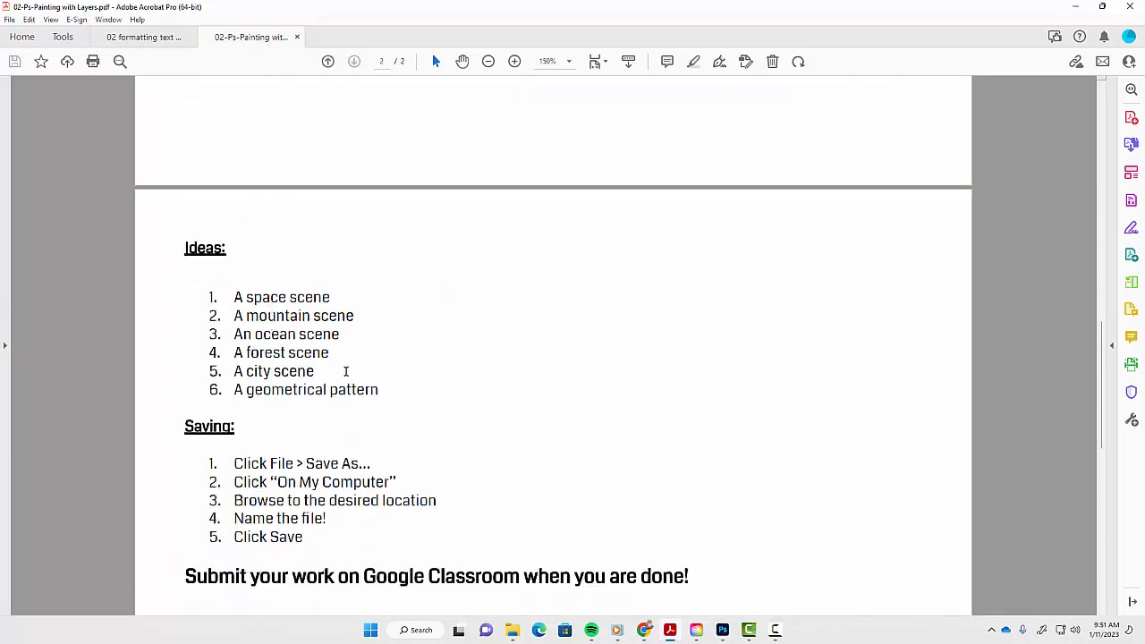
pyautogui.moveTo(276, 296); pyautogui.dragTo(239, 354)
pyautogui.click(268, 322)
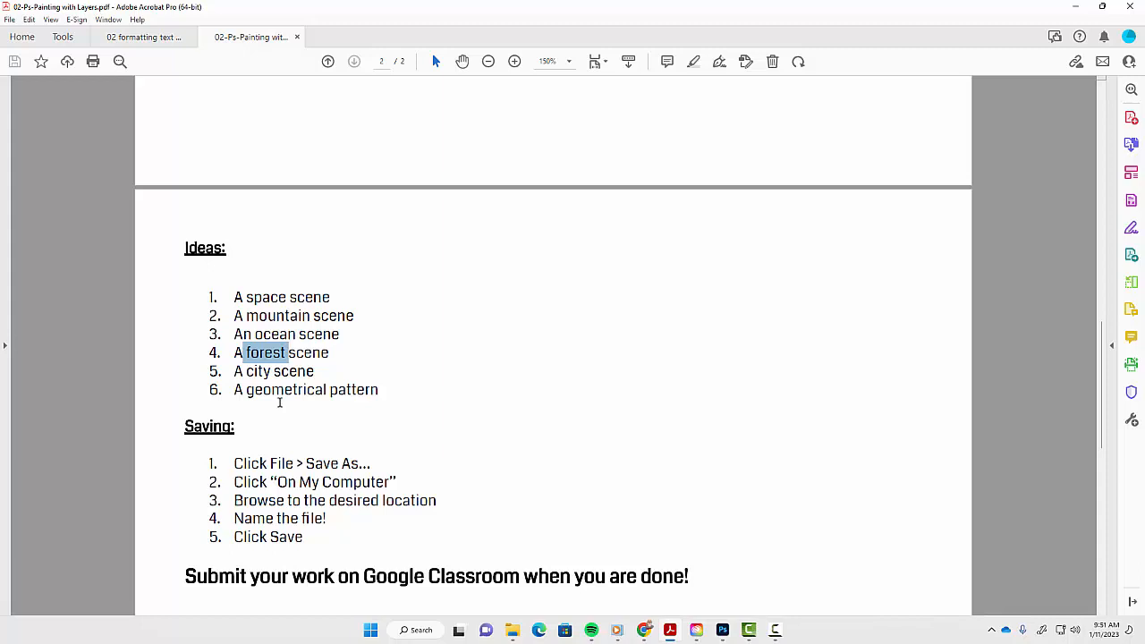
pyautogui.scroll(-1, 282, 452)
pyautogui.moveTo(278, 434); pyautogui.dragTo(282, 510)
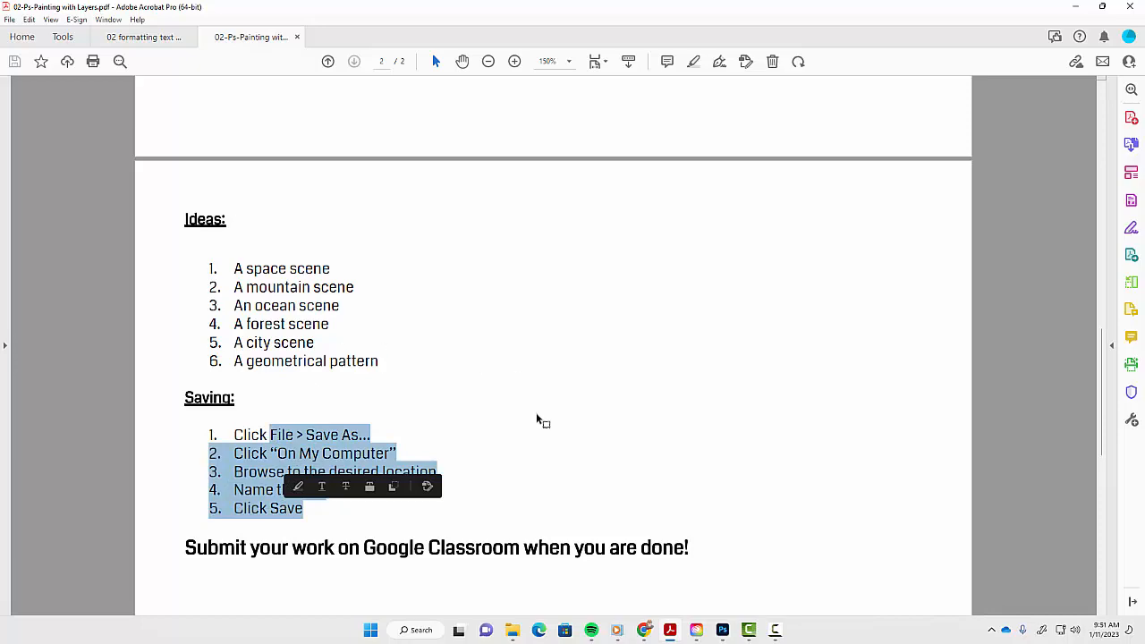
# Switch to Photoshop and create a new document from the Web Large preset, 1920 x 1080 px, with artboards off.
pyautogui.click(722, 630)
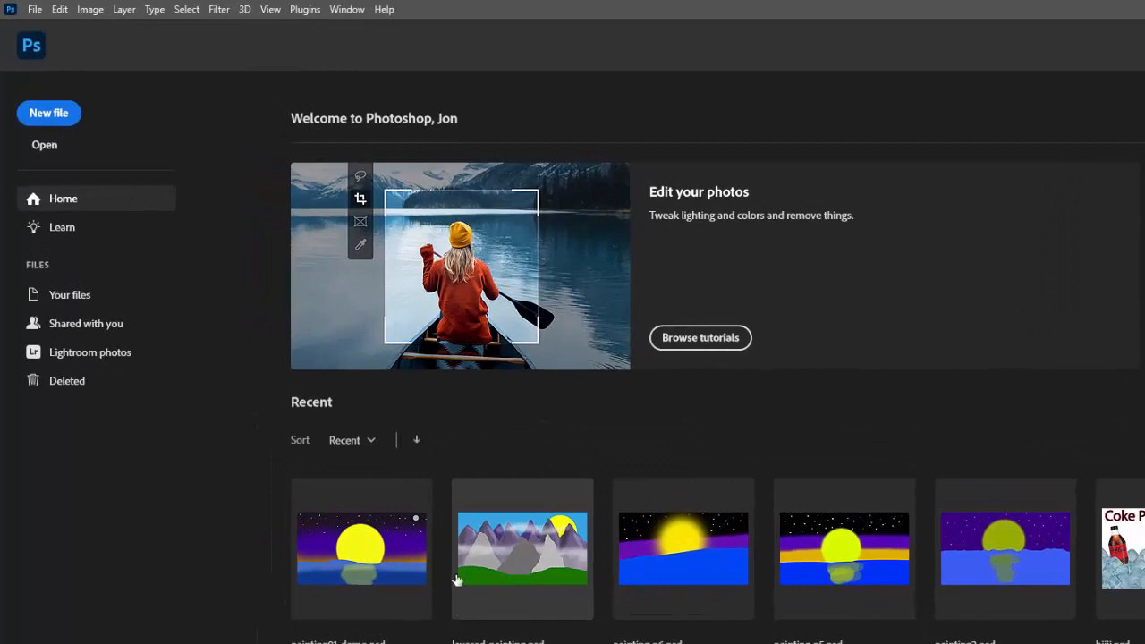
pyautogui.click(52, 119)
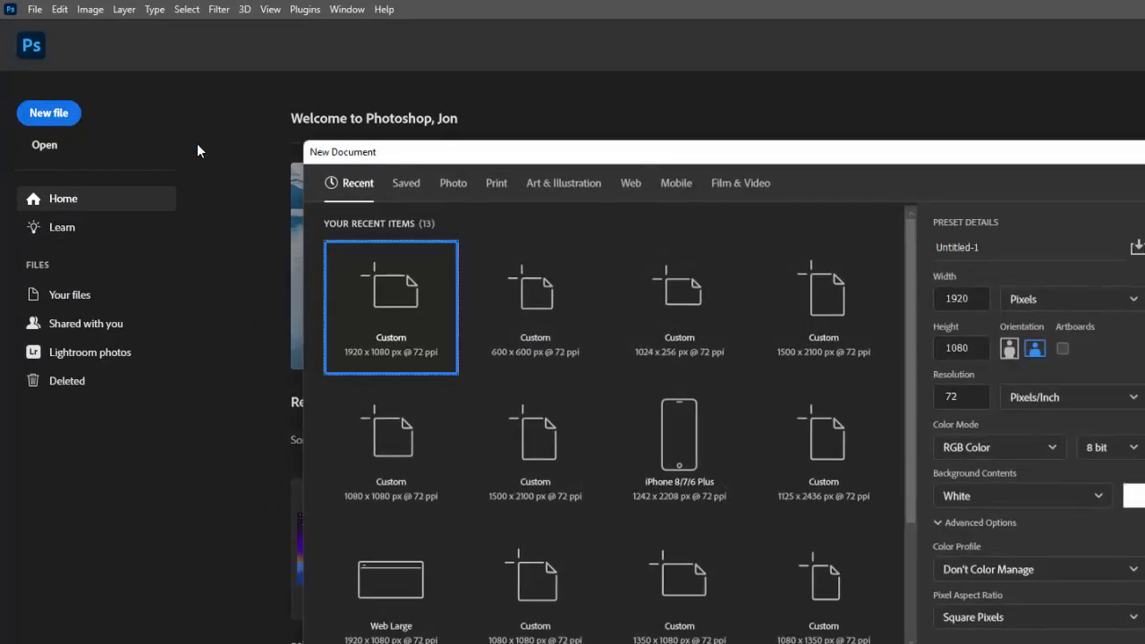
pyautogui.click(630, 184)
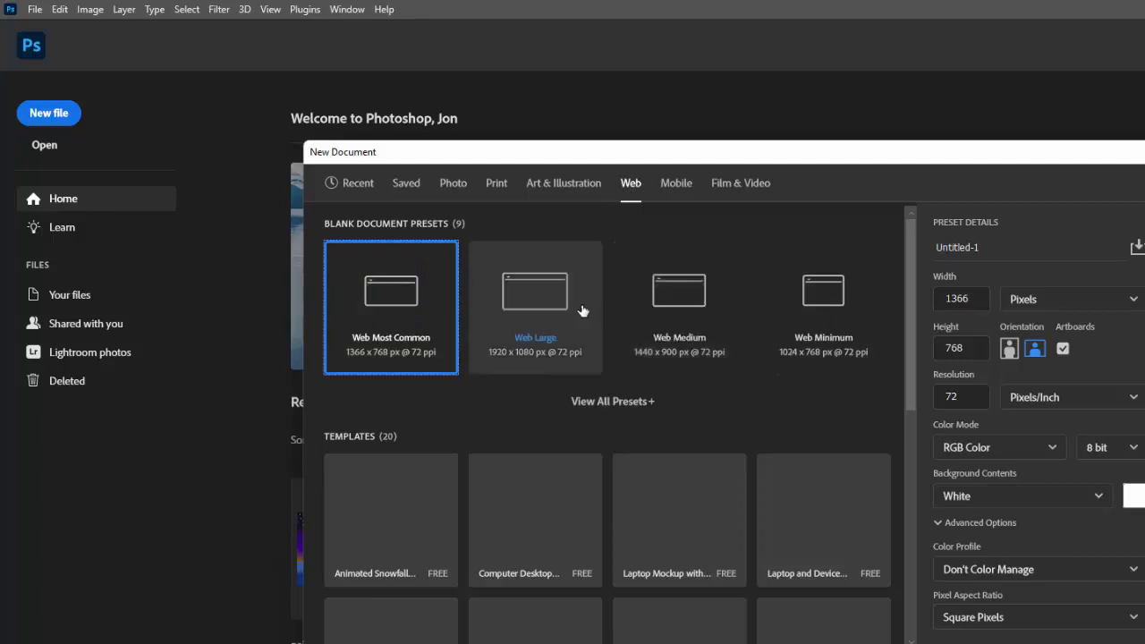
pyautogui.click(543, 304)
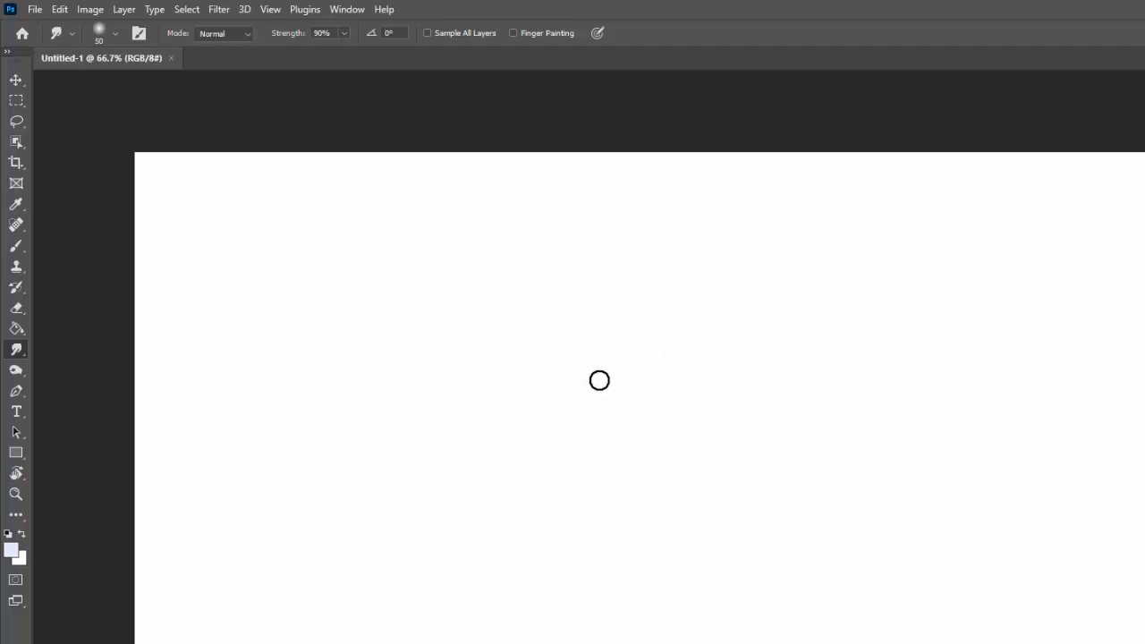
# Paint the entire Background layer bright blue with a 300 px brush.
pyautogui.press('b')
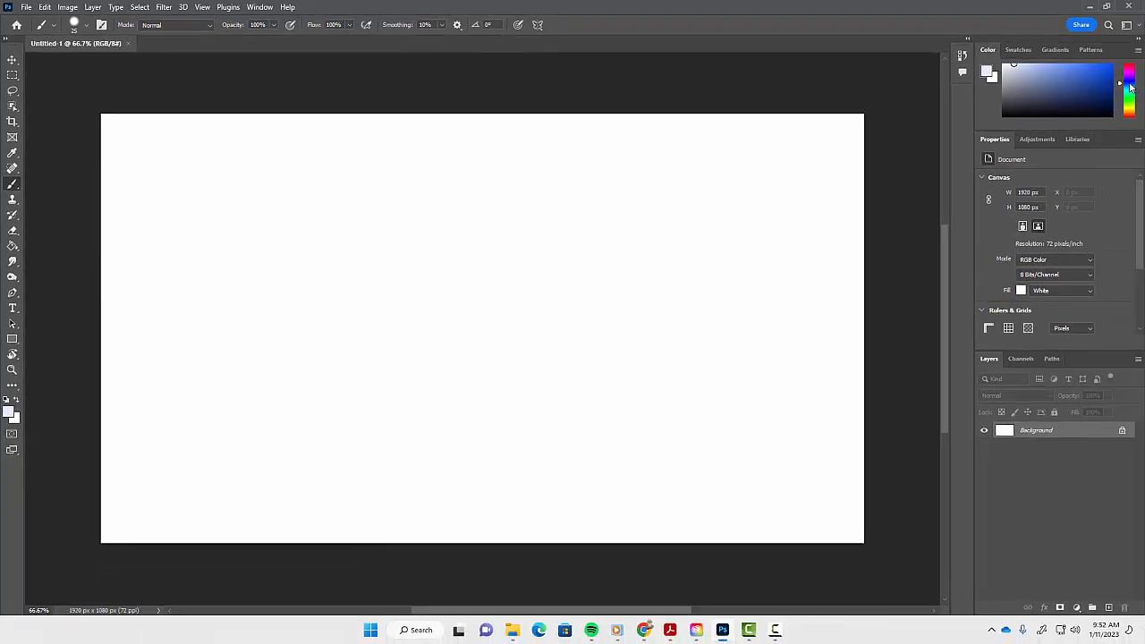
pyautogui.moveTo(1129, 85); pyautogui.dragTo(1131, 90)
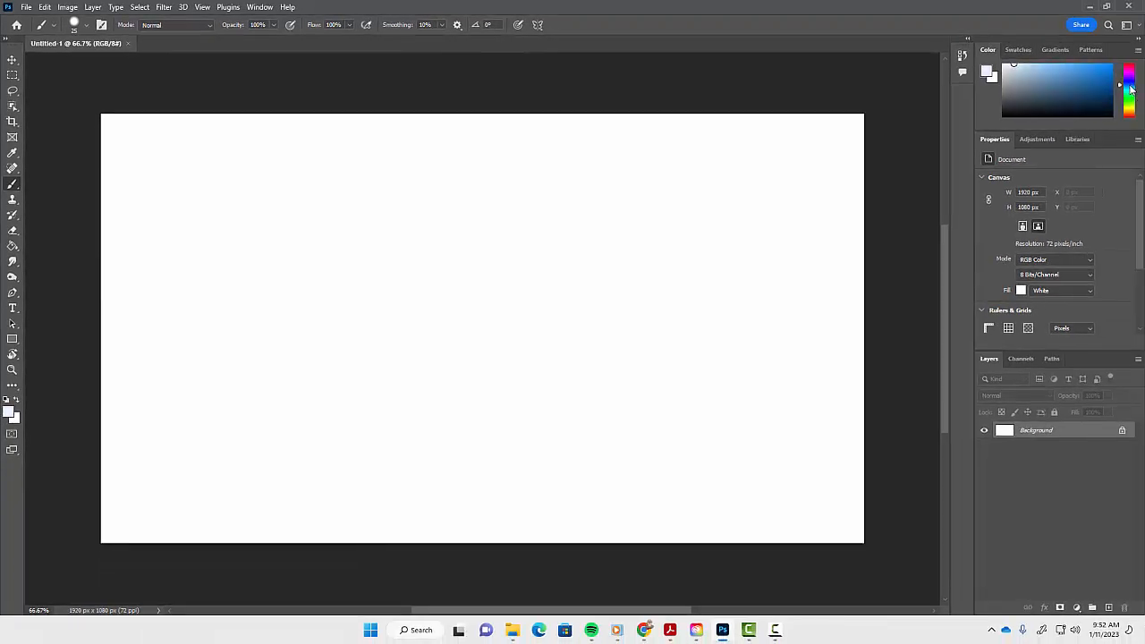
pyautogui.click(1084, 65)
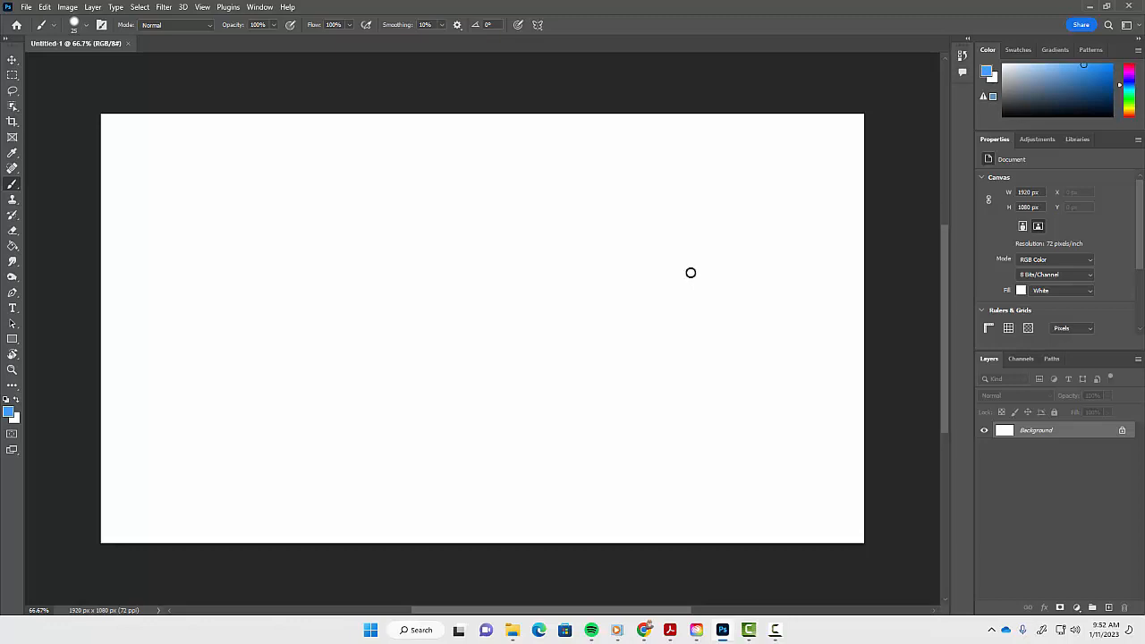
pyautogui.press(']')
pyautogui.press(']')
pyautogui.press(']')
pyautogui.press(']')
pyautogui.press(']')
pyautogui.press(']')
pyautogui.press(']')
pyautogui.press(']')
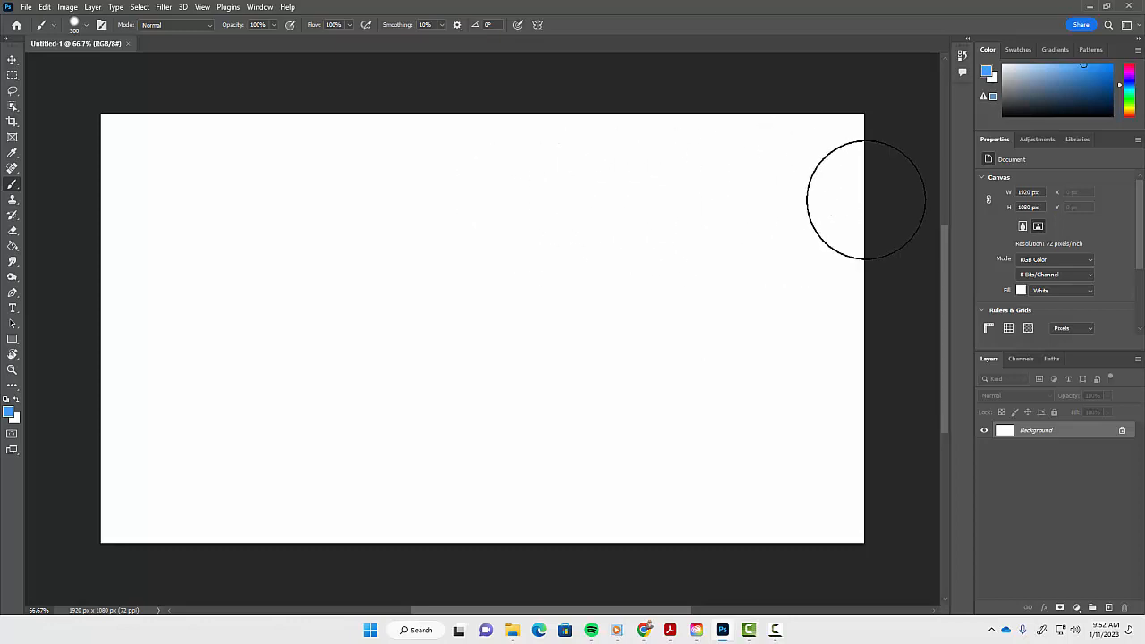
pyautogui.moveTo(774, 157); pyautogui.dragTo(752, 160)
pyautogui.moveTo(416, 210)
pyautogui.mouseDown()
pyautogui.moveTo(562, 148)
pyautogui.moveTo(45, 148)
pyautogui.moveTo(299, 146)
pyautogui.moveTo(81, 147)
pyautogui.mouseUp()
pyautogui.moveTo(575, 238)
pyautogui.mouseDown()
pyautogui.moveTo(348, 326)
pyautogui.moveTo(762, 272)
pyautogui.moveTo(462, 313)
pyautogui.moveTo(122, 295)
pyautogui.moveTo(205, 281)
pyautogui.moveTo(244, 218)
pyautogui.moveTo(84, 319)
pyautogui.moveTo(426, 377)
pyautogui.moveTo(458, 473)
pyautogui.moveTo(174, 549)
pyautogui.moveTo(341, 528)
pyautogui.moveTo(309, 524)
pyautogui.moveTo(621, 516)
pyautogui.moveTo(913, 531)
pyautogui.moveTo(861, 515)
pyautogui.moveTo(885, 334)
pyautogui.moveTo(845, 98)
pyautogui.mouseUp()
pyautogui.moveTo(912, 479)
pyautogui.mouseDown()
pyautogui.moveTo(835, 207)
pyautogui.moveTo(759, 278)
pyautogui.moveTo(703, 210)
pyautogui.moveTo(508, 399)
pyautogui.moveTo(752, 390)
pyautogui.moveTo(900, 319)
pyautogui.moveTo(507, 423)
pyautogui.moveTo(590, 407)
pyautogui.moveTo(303, 423)
pyautogui.moveTo(133, 475)
pyautogui.mouseUp()
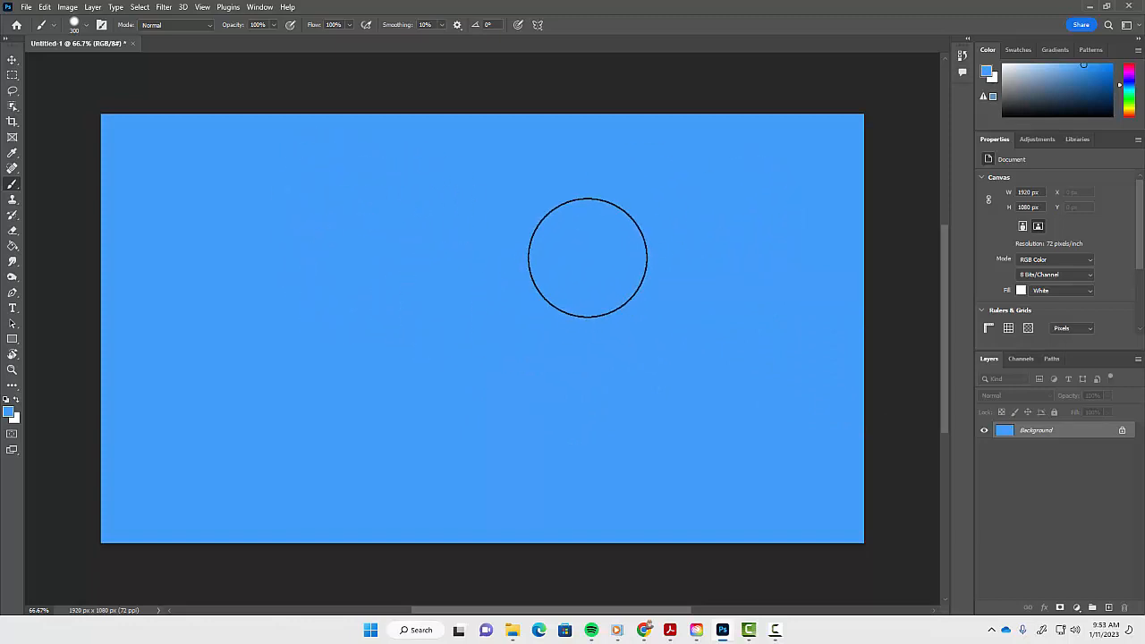
# Paint white clouds across the upper part of the blue sky with a 60 px brush.
pyautogui.click(1004, 65)
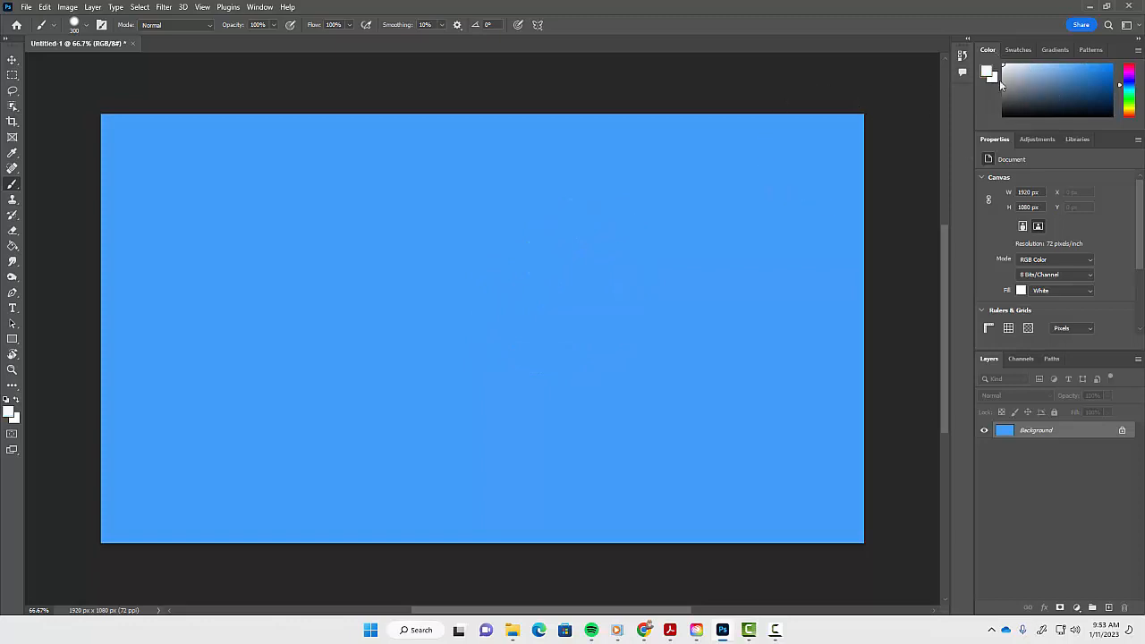
pyautogui.press('[')
pyautogui.press('[')
pyautogui.press('[')
pyautogui.press('[')
pyautogui.press('[')
pyautogui.press('[')
pyautogui.press('[')
pyautogui.press('[')
pyautogui.press('[')
pyautogui.press('[')
pyautogui.press('[')
pyautogui.moveTo(187, 179); pyautogui.dragTo(180, 182)
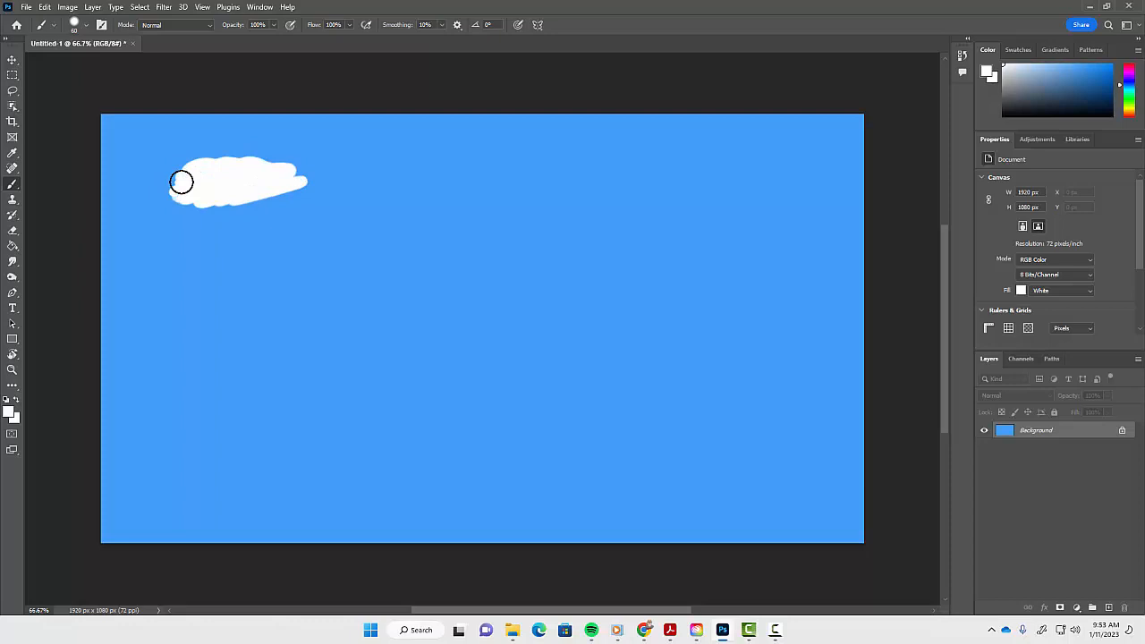
pyautogui.moveTo(181, 183); pyautogui.dragTo(180, 183)
pyautogui.moveTo(519, 148)
pyautogui.mouseDown()
pyautogui.moveTo(617, 123)
pyautogui.moveTo(591, 150)
pyautogui.moveTo(498, 154)
pyautogui.mouseUp()
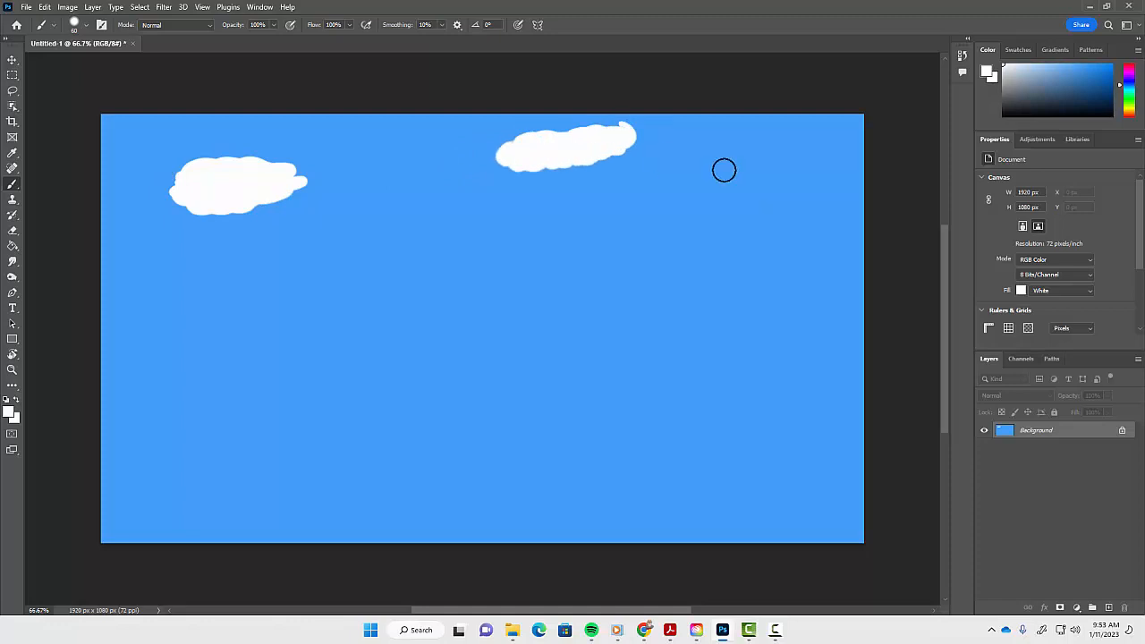
pyautogui.moveTo(743, 179)
pyautogui.mouseDown()
pyautogui.moveTo(796, 166)
pyautogui.moveTo(793, 150)
pyautogui.moveTo(823, 198)
pyautogui.moveTo(757, 166)
pyautogui.moveTo(752, 191)
pyautogui.moveTo(784, 188)
pyautogui.mouseUp()
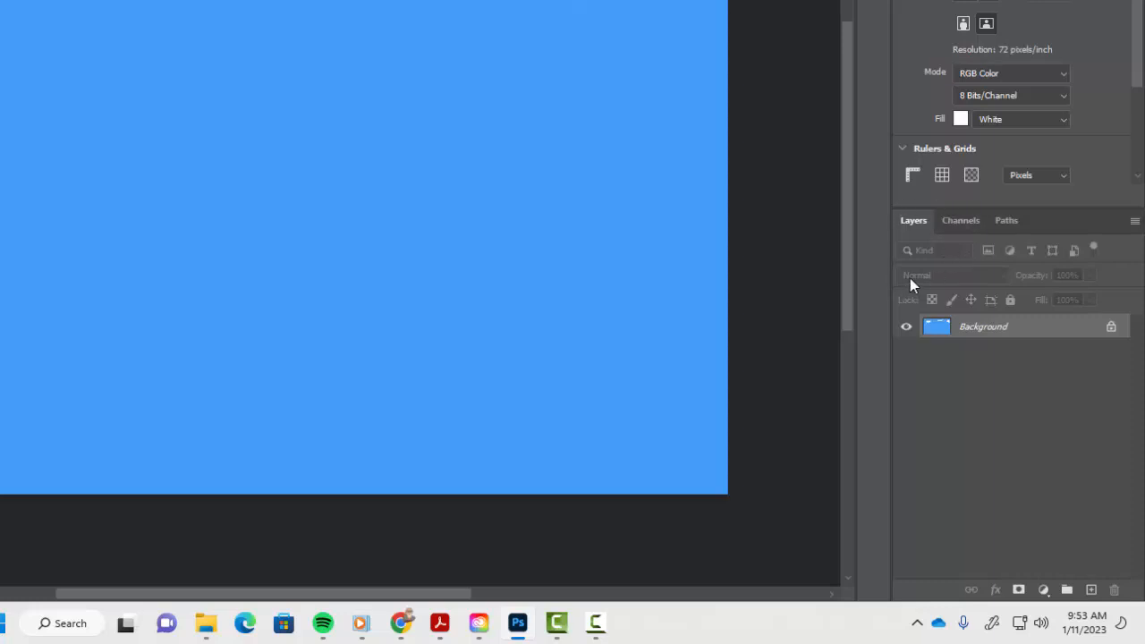
# Dock the Layers panel in its own column directly beside the canvas.
pyautogui.rightClick(916, 222)
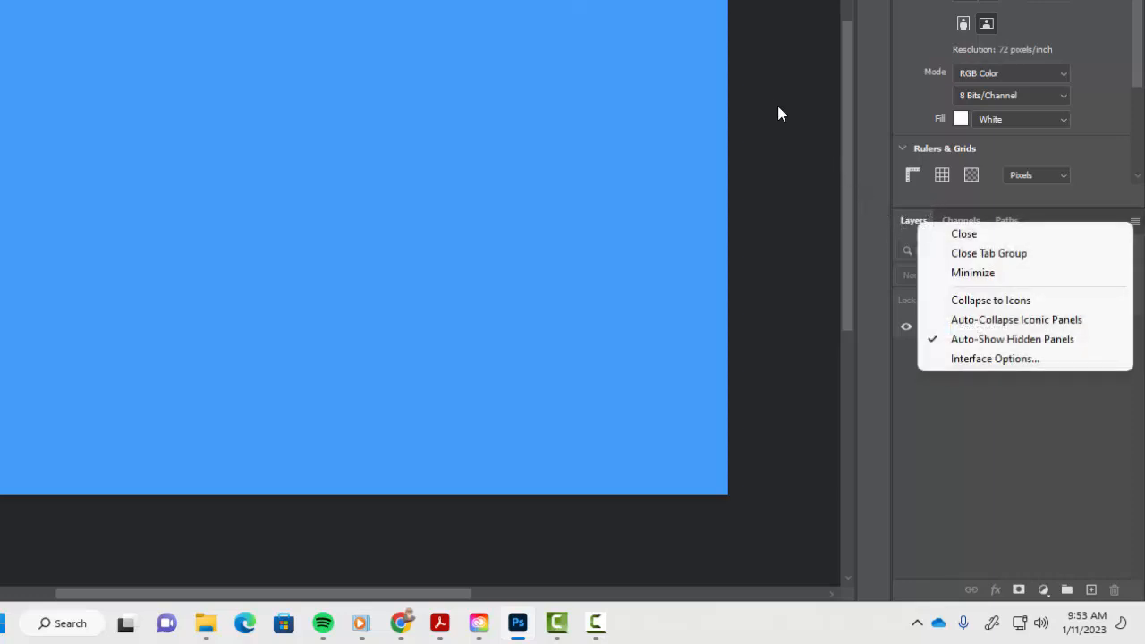
pyautogui.moveTo(908, 222); pyautogui.dragTo(938, 177)
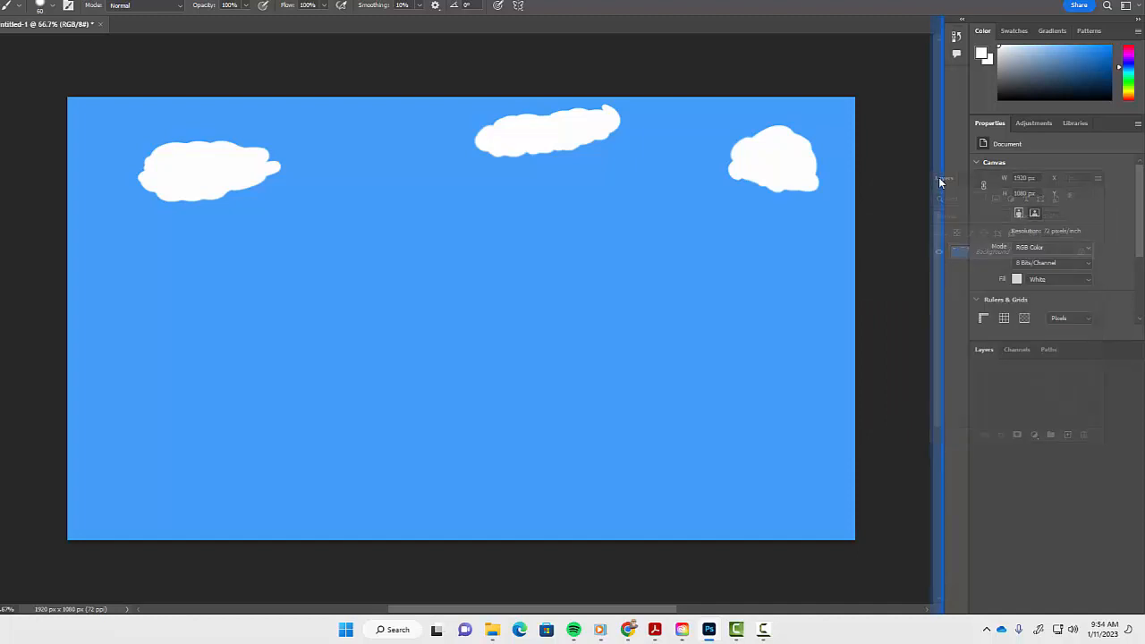
pyautogui.moveTo(939, 177); pyautogui.dragTo(941, 175)
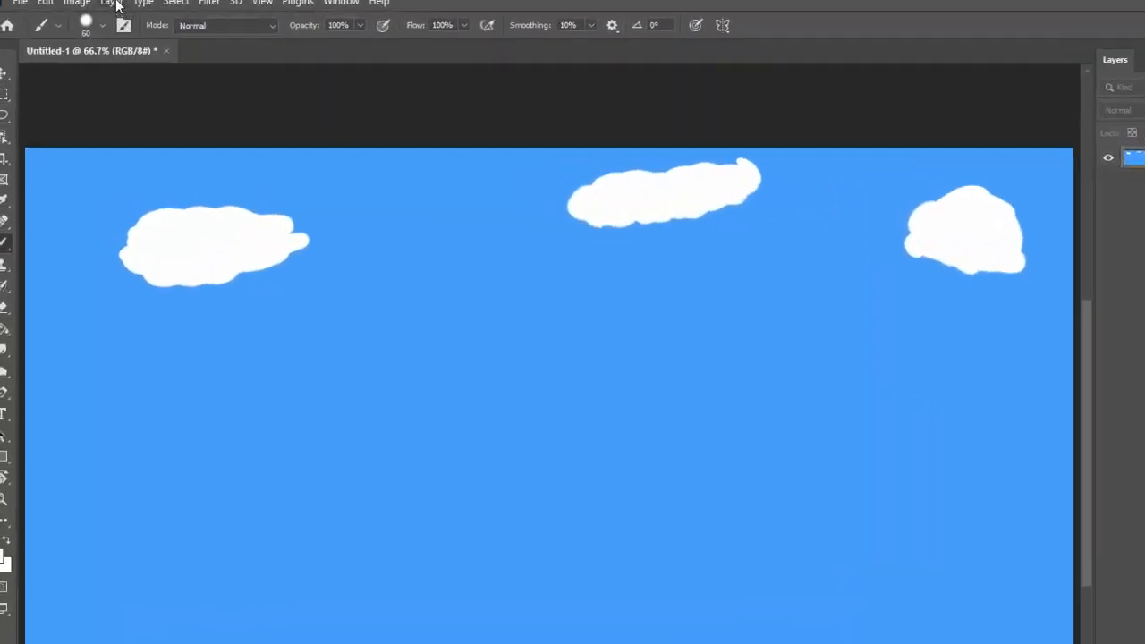
pyautogui.click(152, 12)
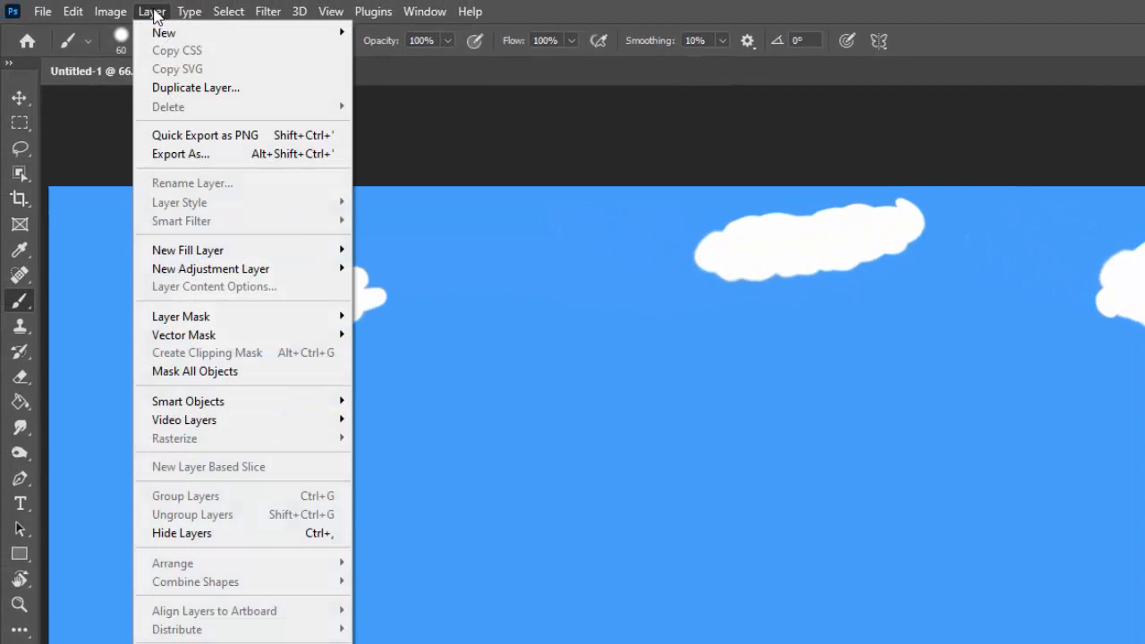
pyautogui.moveTo(183, 33)
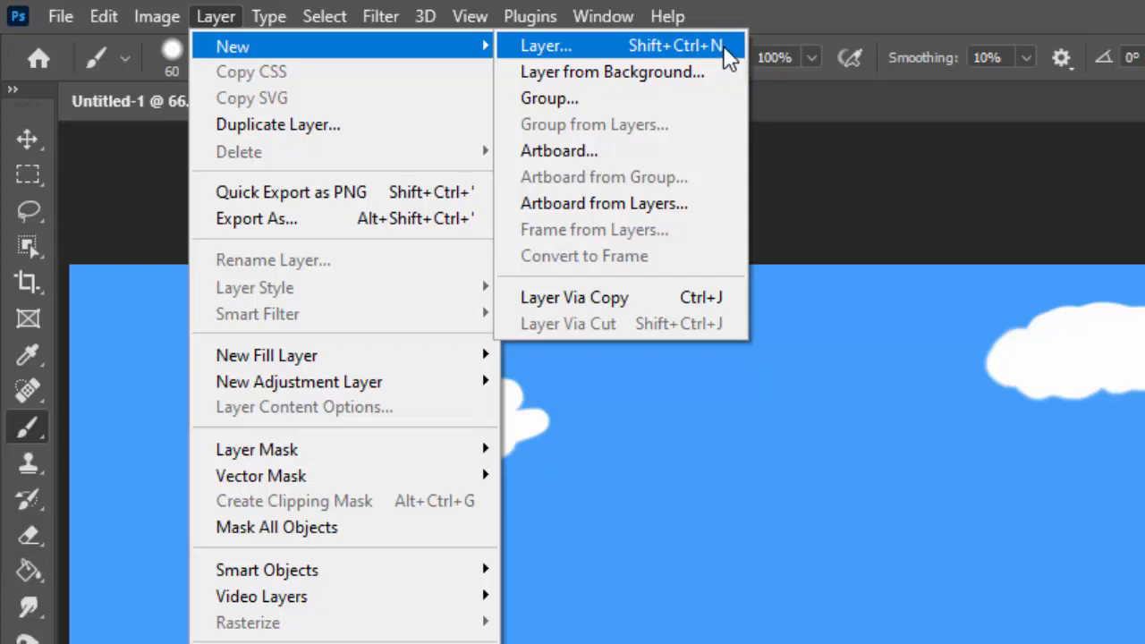
pyautogui.click(221, 20)
pyautogui.click(220, 22)
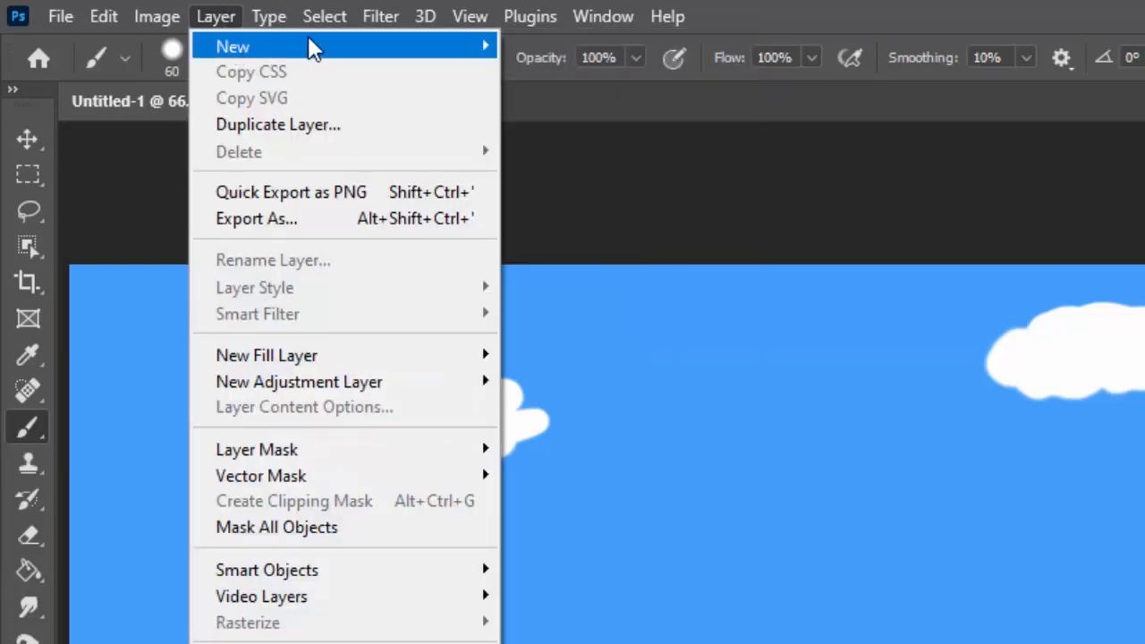
pyautogui.moveTo(313, 49)
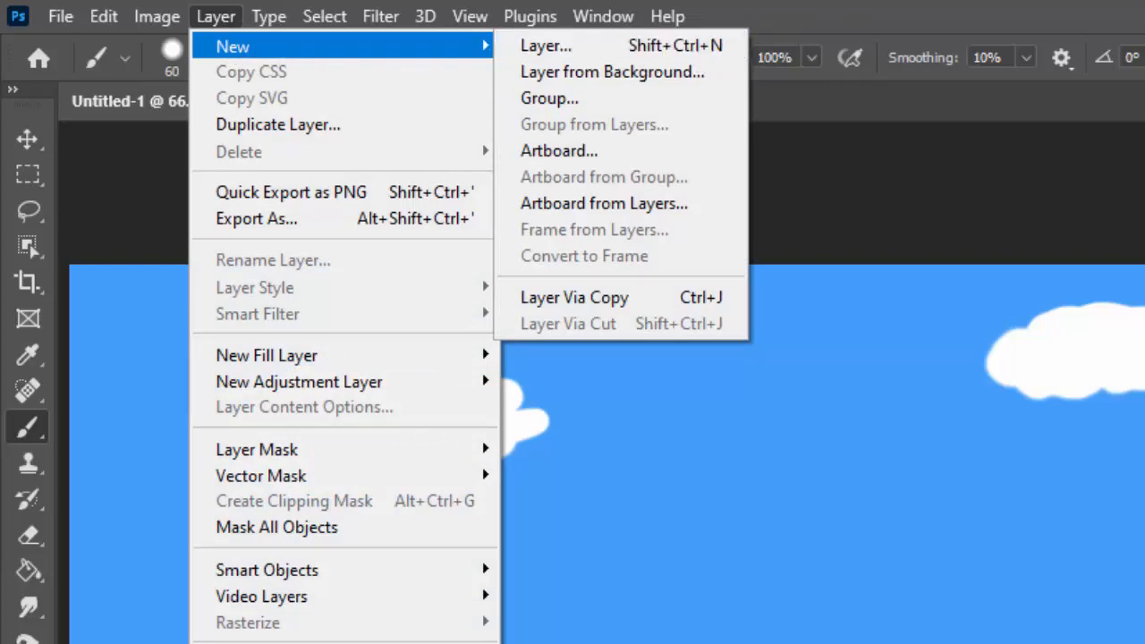
pyautogui.press('Escape')
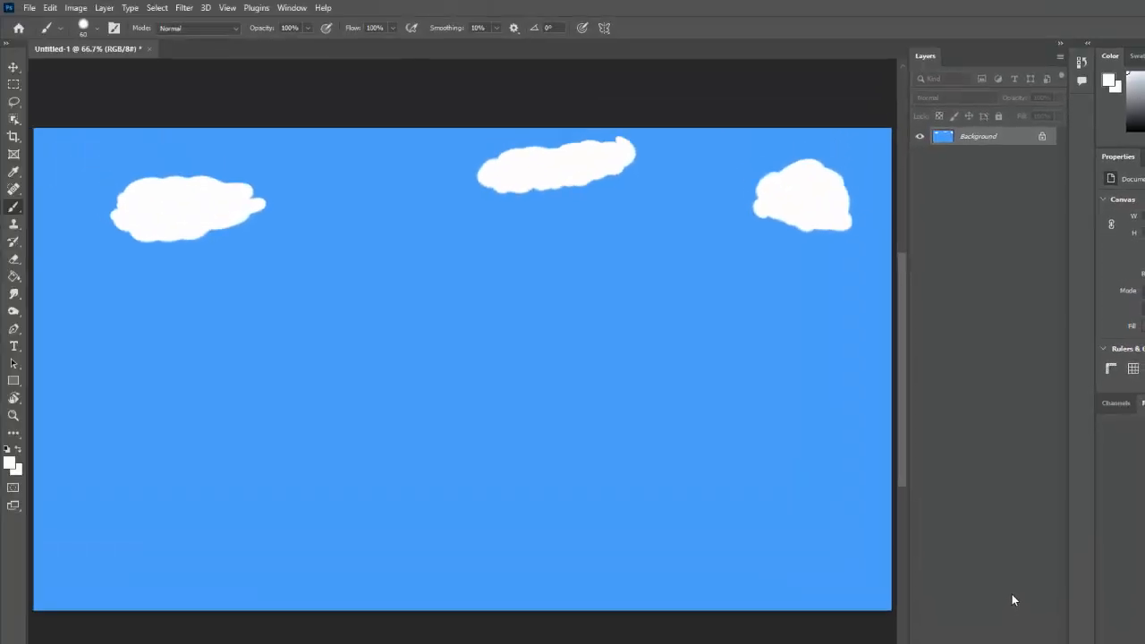
# Create a new layer named "sun" above the Background layer.
pyautogui.hotkey('ctrl', 'shift', 'n')
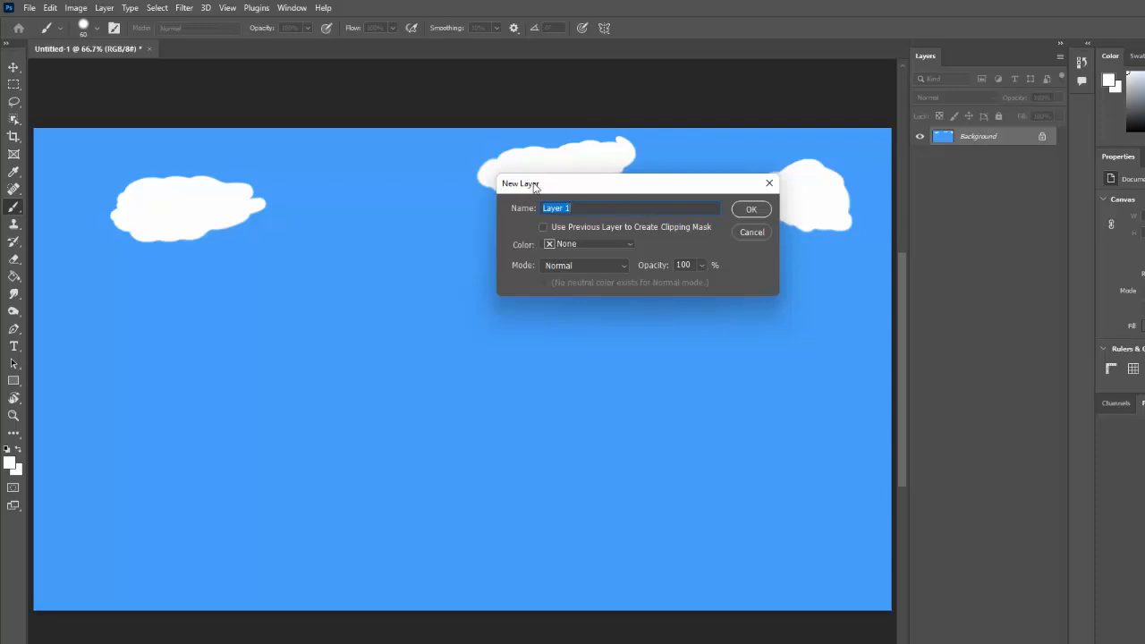
pyautogui.moveTo(534, 187); pyautogui.dragTo(536, 192)
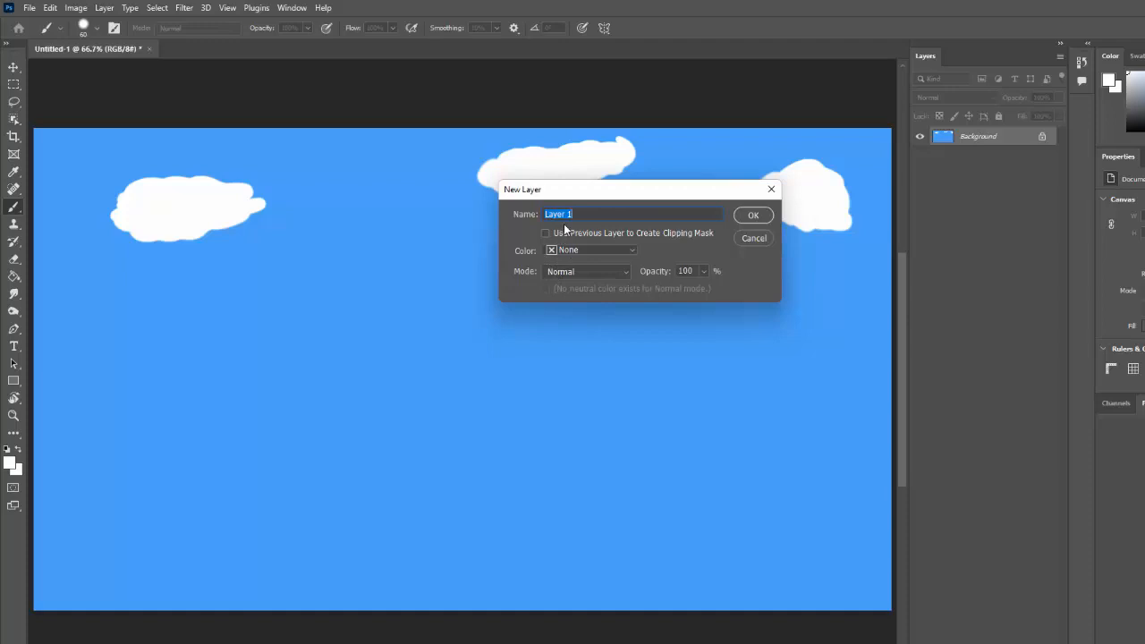
pyautogui.write('sun')
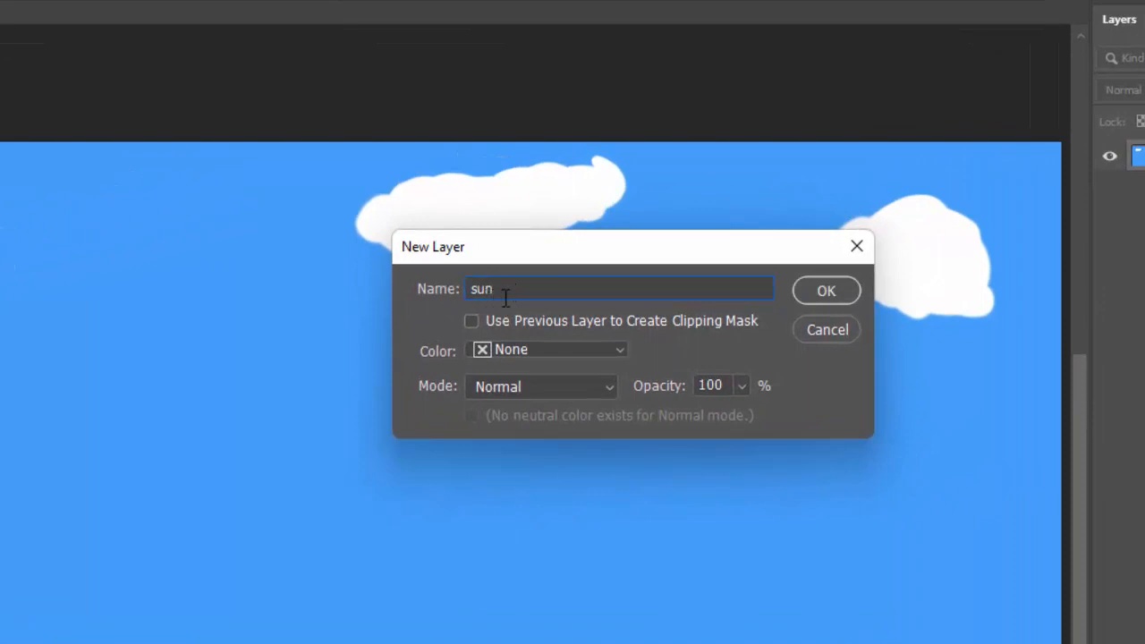
pyautogui.click(818, 291)
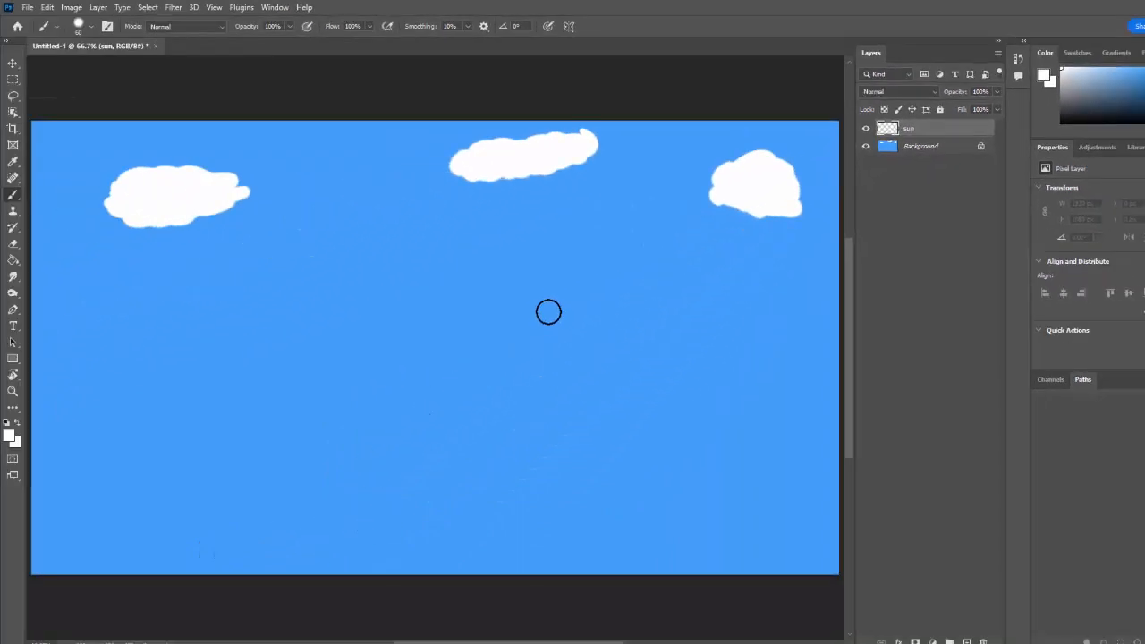
# Enlarge the hard round brush to 300 px.
pyautogui.press(']')
pyautogui.press(']')
pyautogui.press(']')
pyautogui.press(']')
pyautogui.press(']')
pyautogui.press(']')
pyautogui.press(']')
pyautogui.press(']')
pyautogui.press(']')
pyautogui.press(']')
pyautogui.press(']')
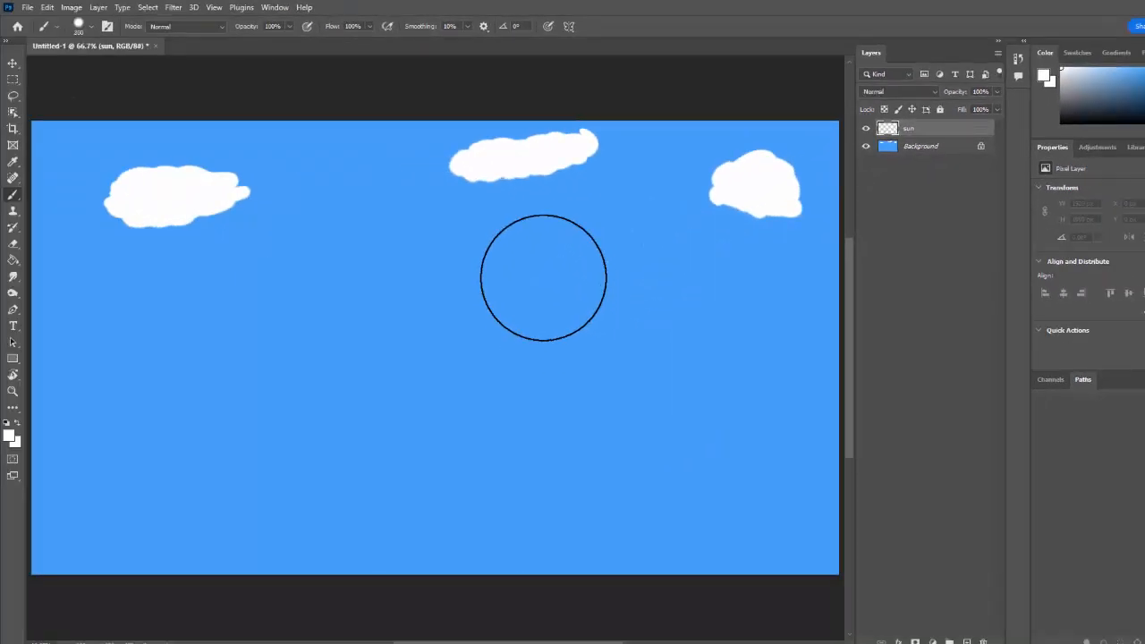
pyautogui.rightClick(619, 334)
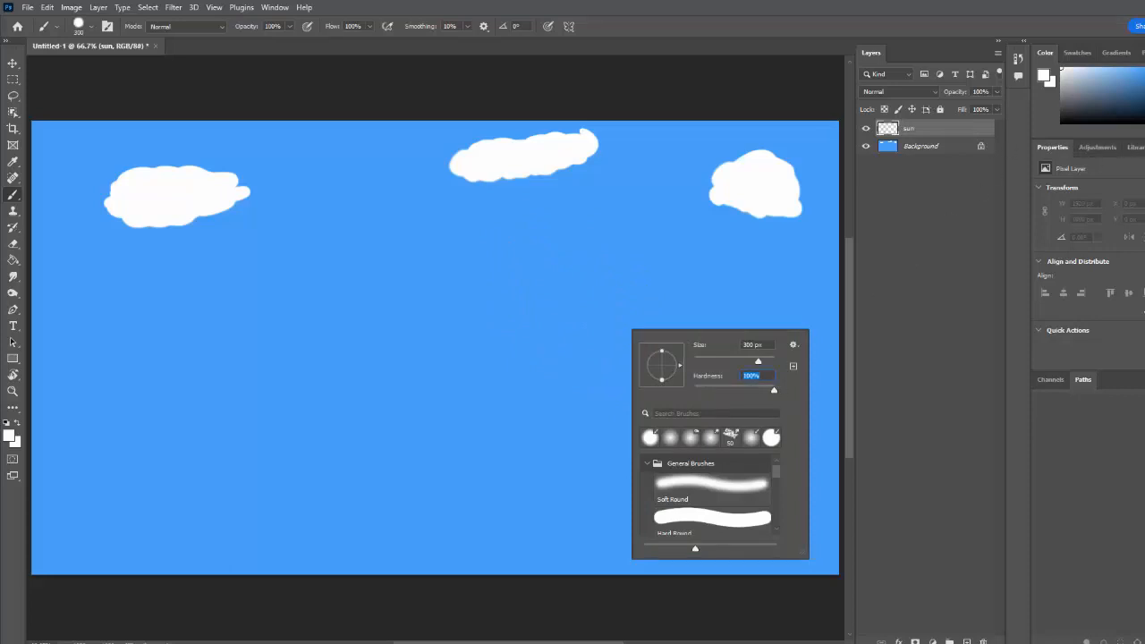
pyautogui.press('Return')
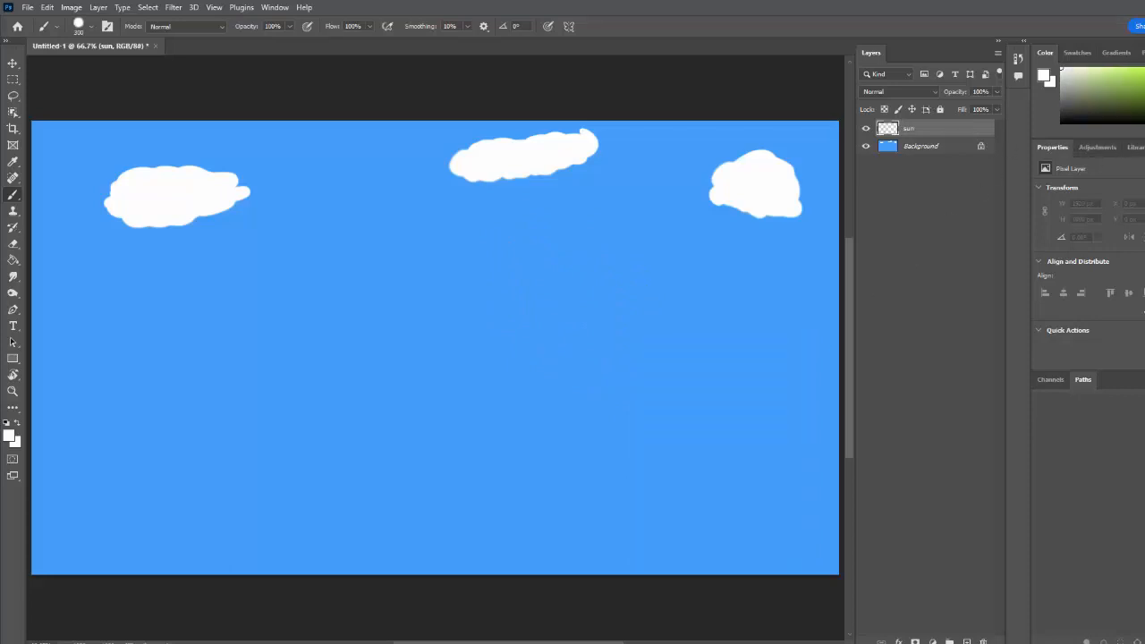
# Set the foreground color to bright yellow and paint a round sun about 300 px wide below the clouds, right of the canvas center.
pyautogui.moveTo(1144, 112); pyautogui.dragTo(1144, 116)
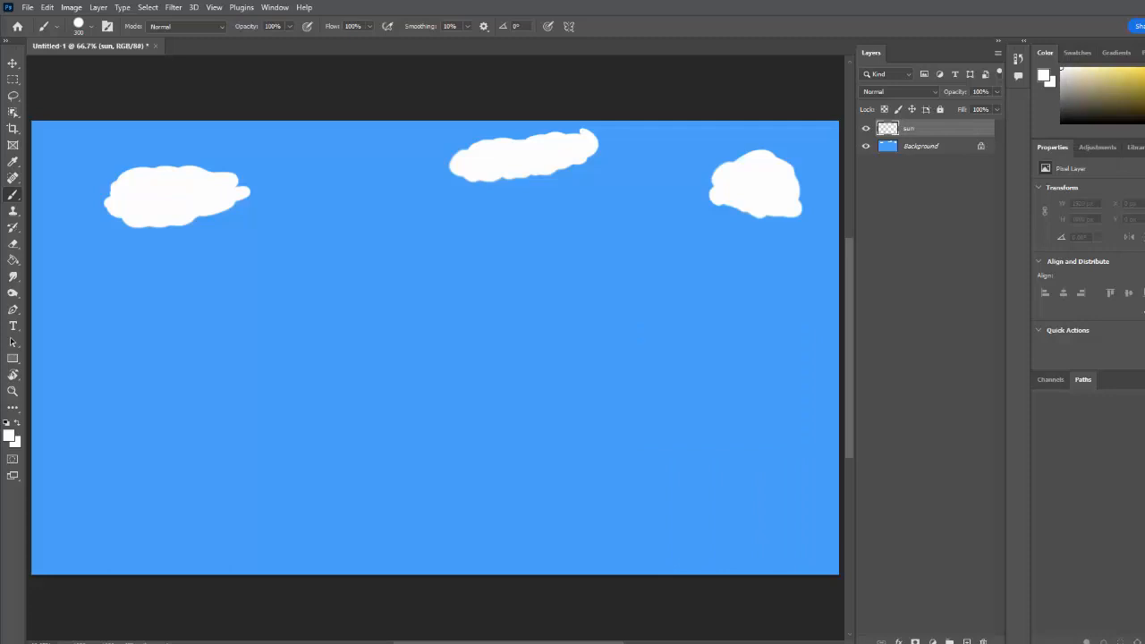
pyautogui.click(10, 436)
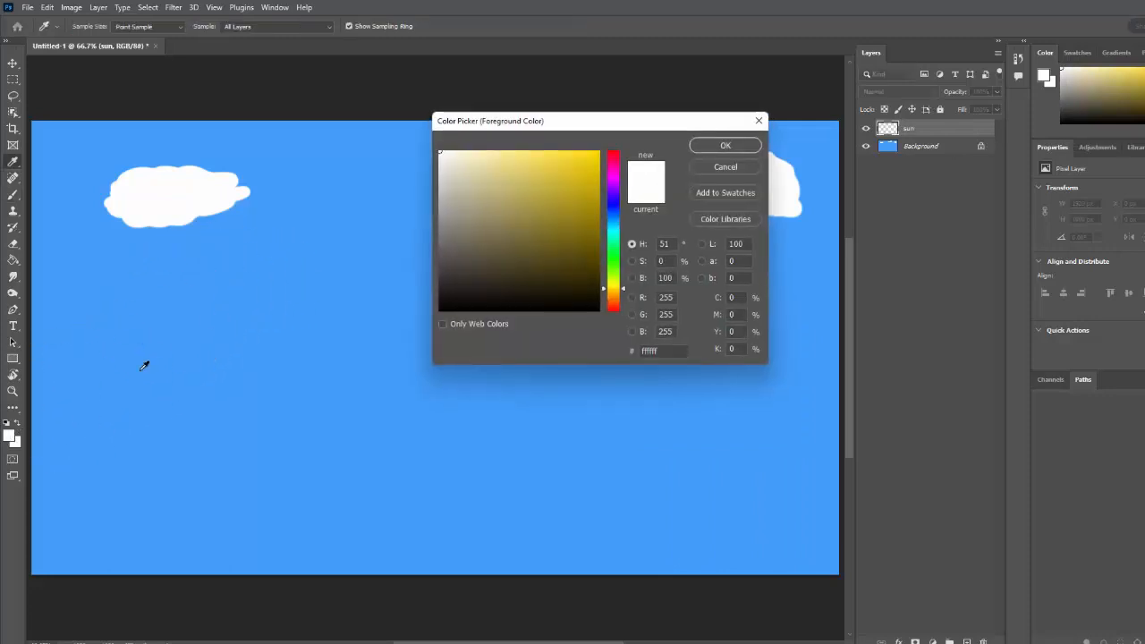
pyautogui.moveTo(617, 288); pyautogui.dragTo(616, 285)
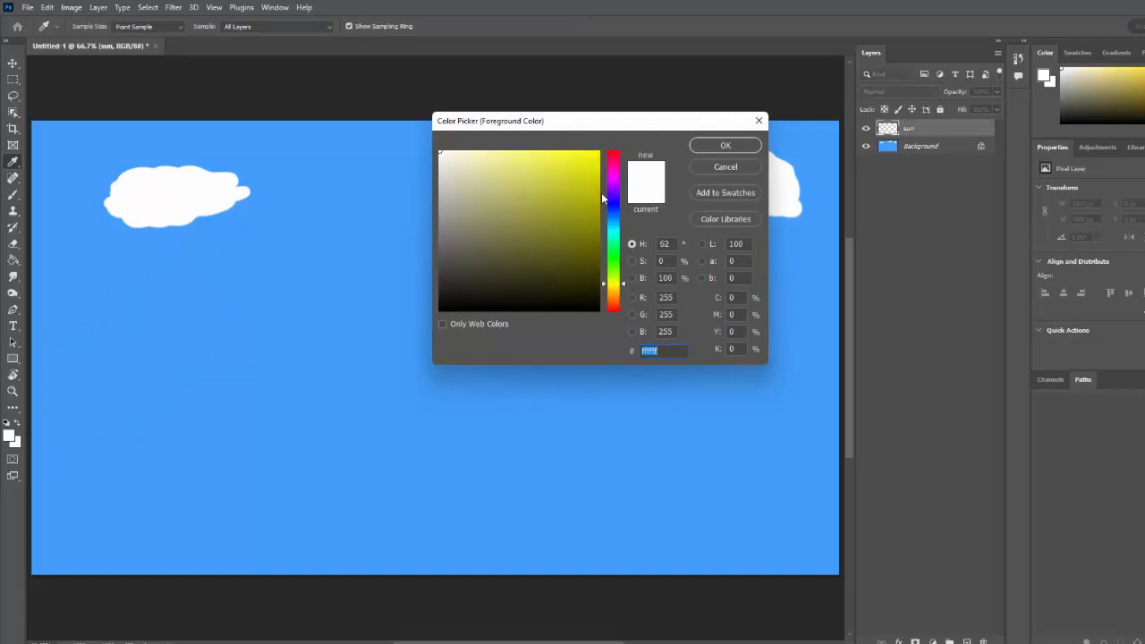
pyautogui.moveTo(582, 167); pyautogui.dragTo(604, 158)
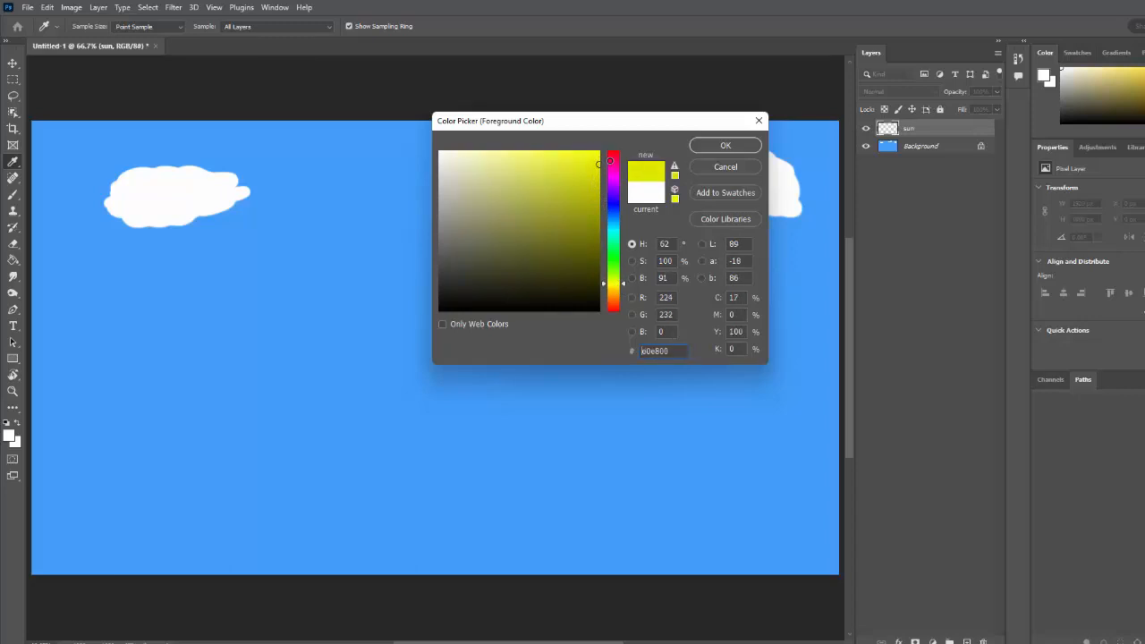
pyautogui.click(726, 145)
pyautogui.press('b')
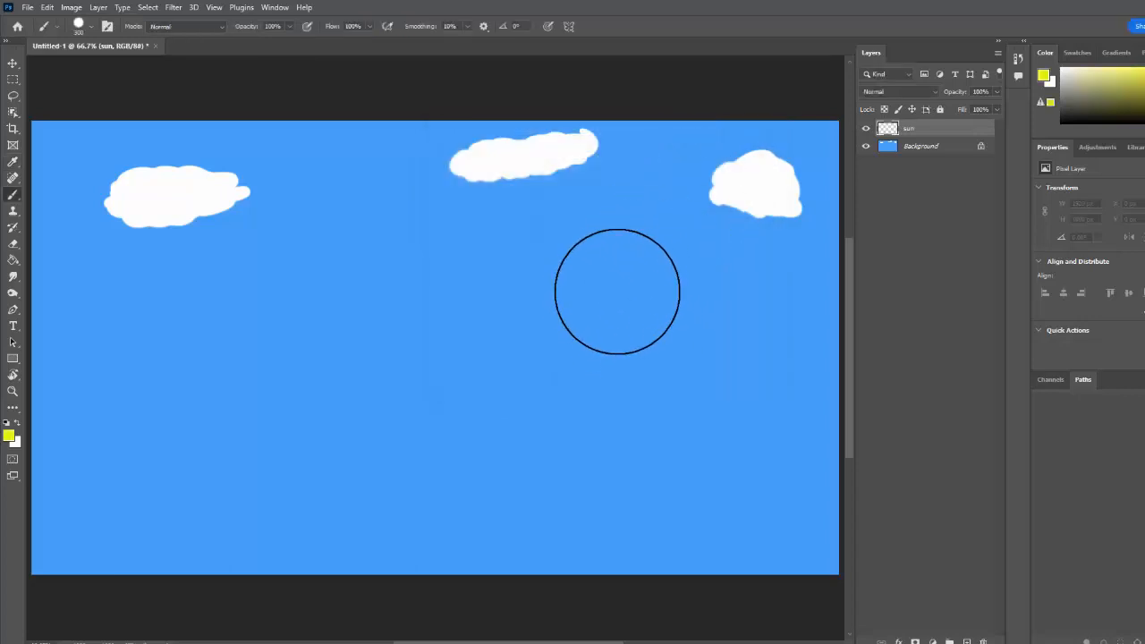
pyautogui.click(617, 298)
pyautogui.moveTo(617, 299); pyautogui.dragTo(611, 301)
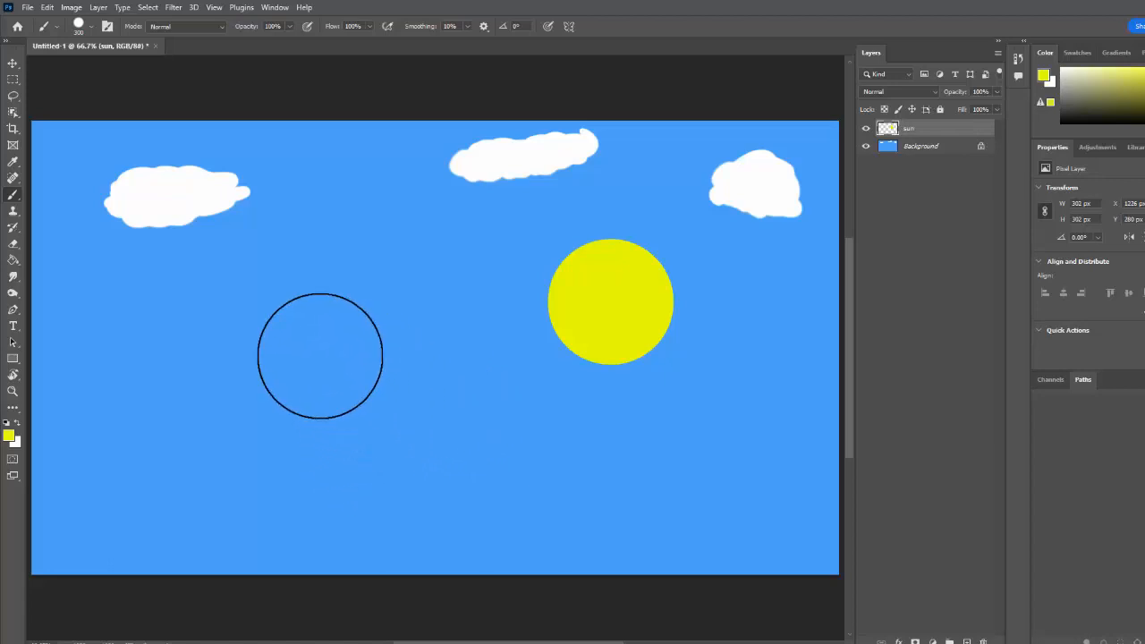
# Create a new layer named "mt1" above the sun layer.
pyautogui.click(98, 7)
pyautogui.moveTo(115, 21)
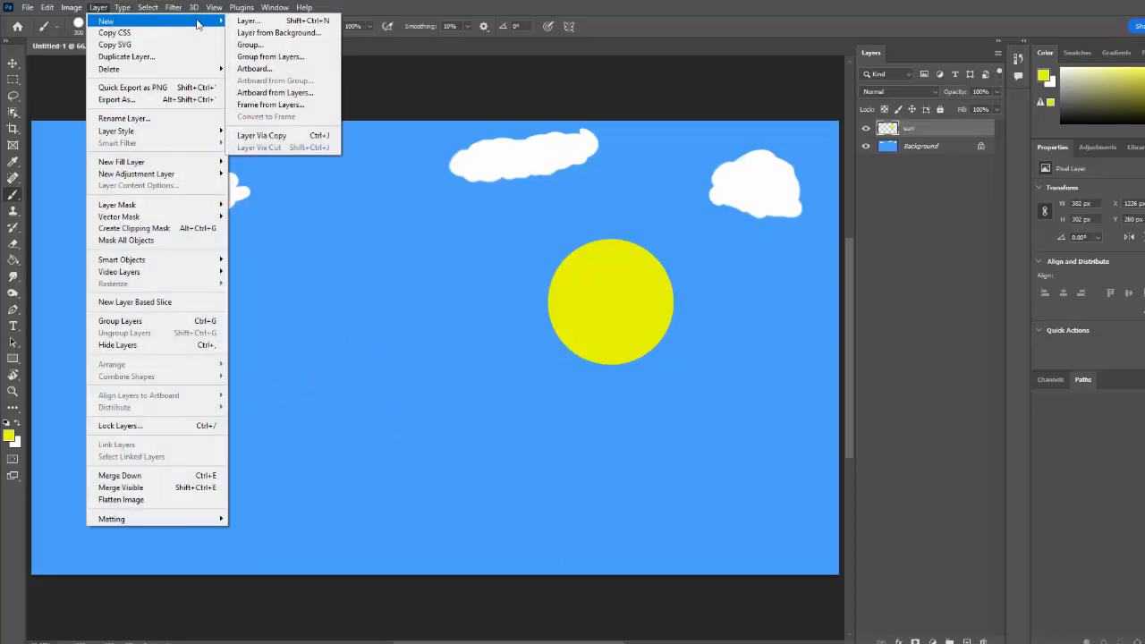
pyautogui.click(256, 24)
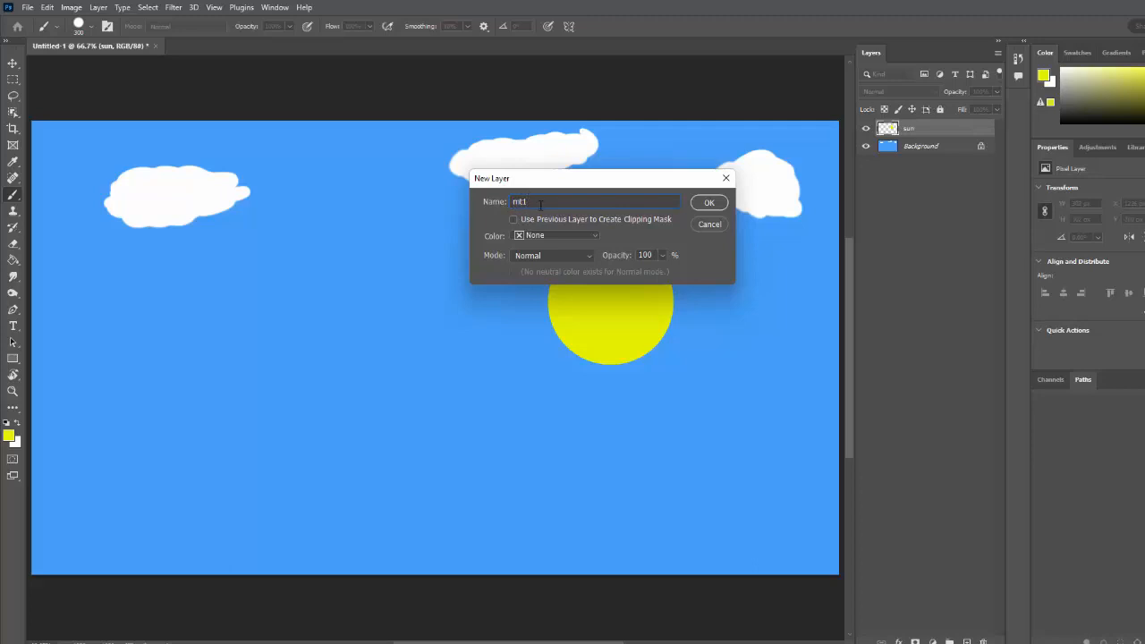
pyautogui.click(716, 204)
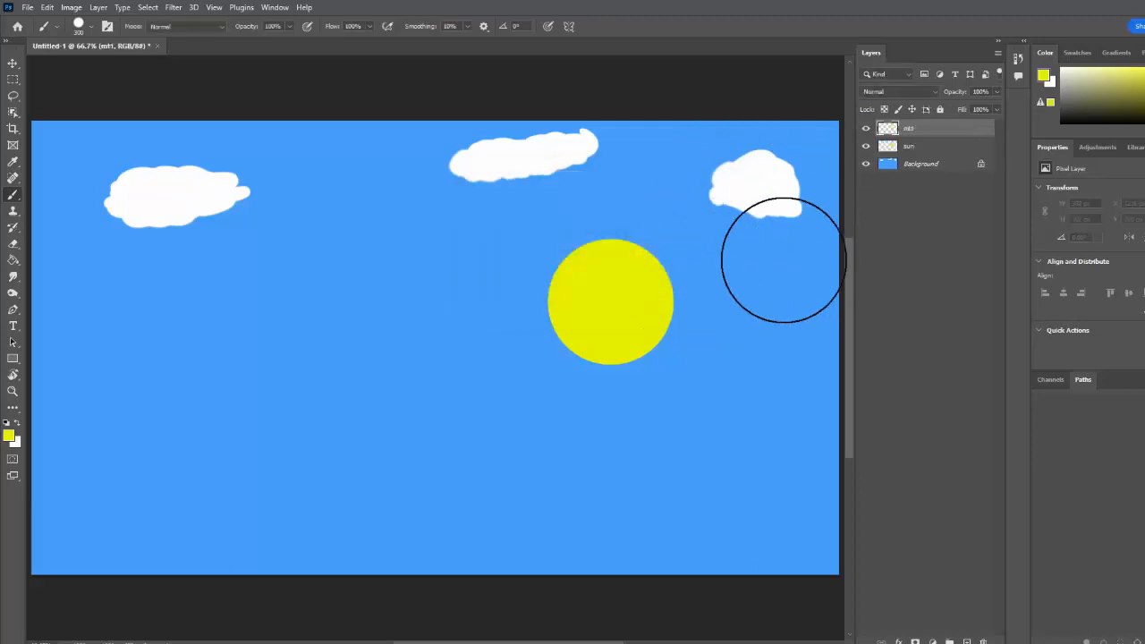
# Outline four jagged dark purple mountain peaks across the full canvas width with a much smaller brush, overlapping the lower part of the sun.
pyautogui.press('[')
pyautogui.press('[')
pyautogui.press('[')
pyautogui.press('[')
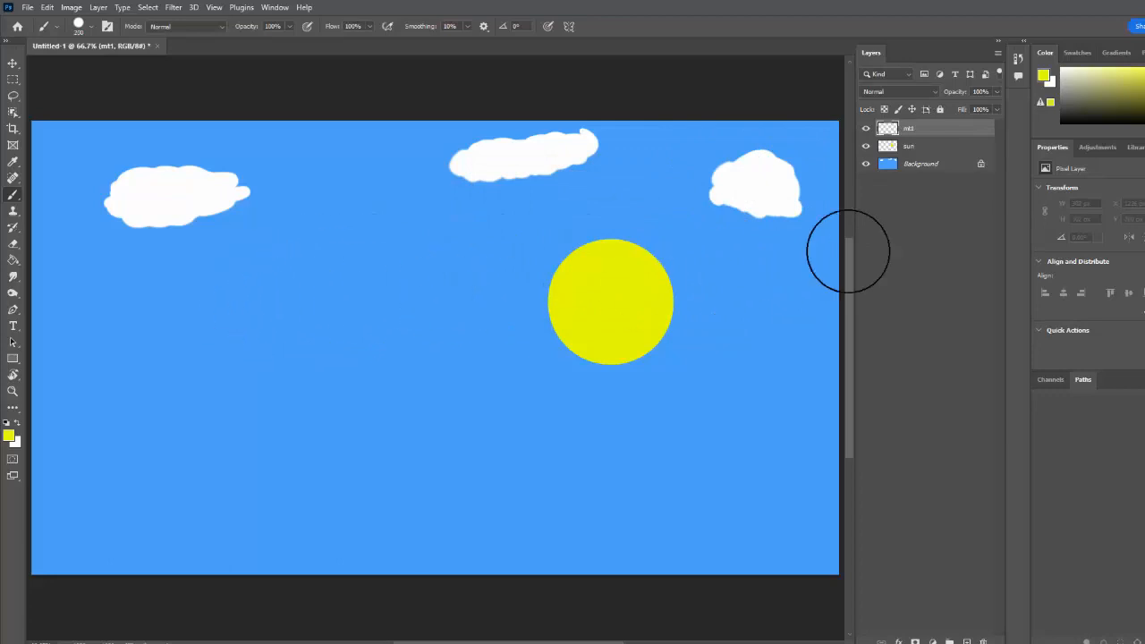
pyautogui.press('[')
pyautogui.press('[')
pyautogui.press('[')
pyautogui.press('[')
pyautogui.press('[')
pyautogui.press('[')
pyautogui.press('[')
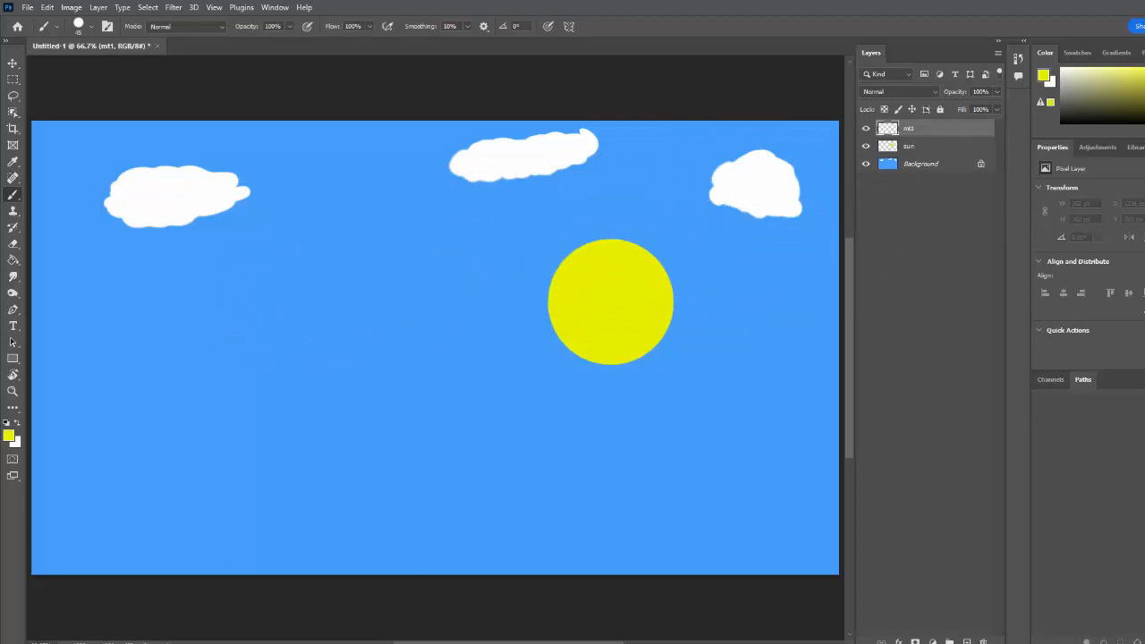
pyautogui.moveTo(1144, 114); pyautogui.dragTo(1144, 85)
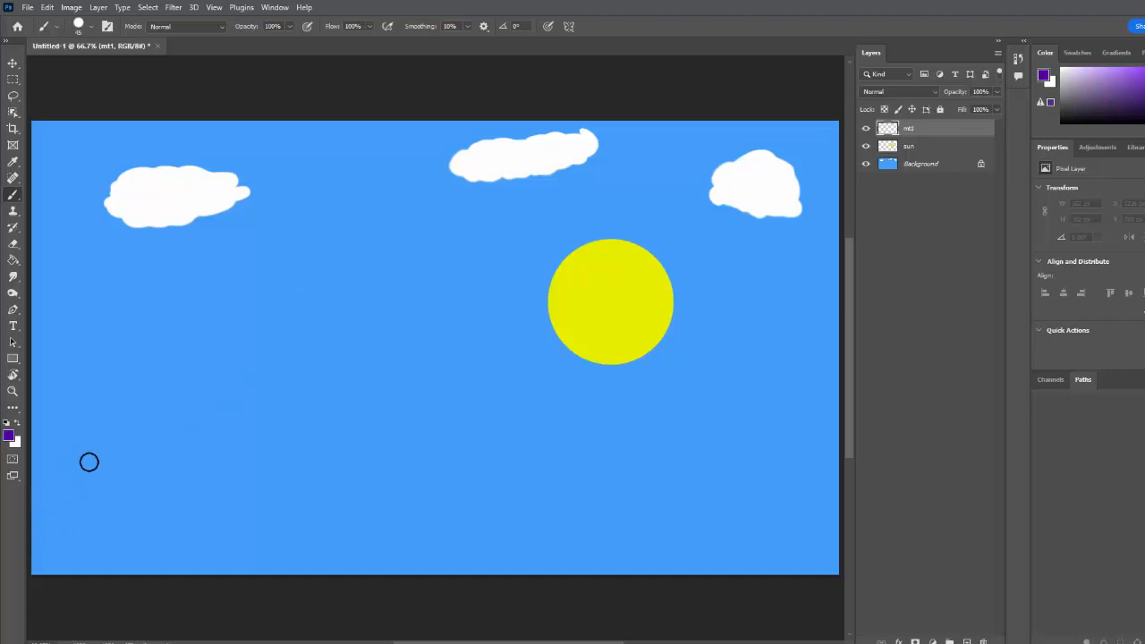
pyautogui.hotkey('ctrl', '-')
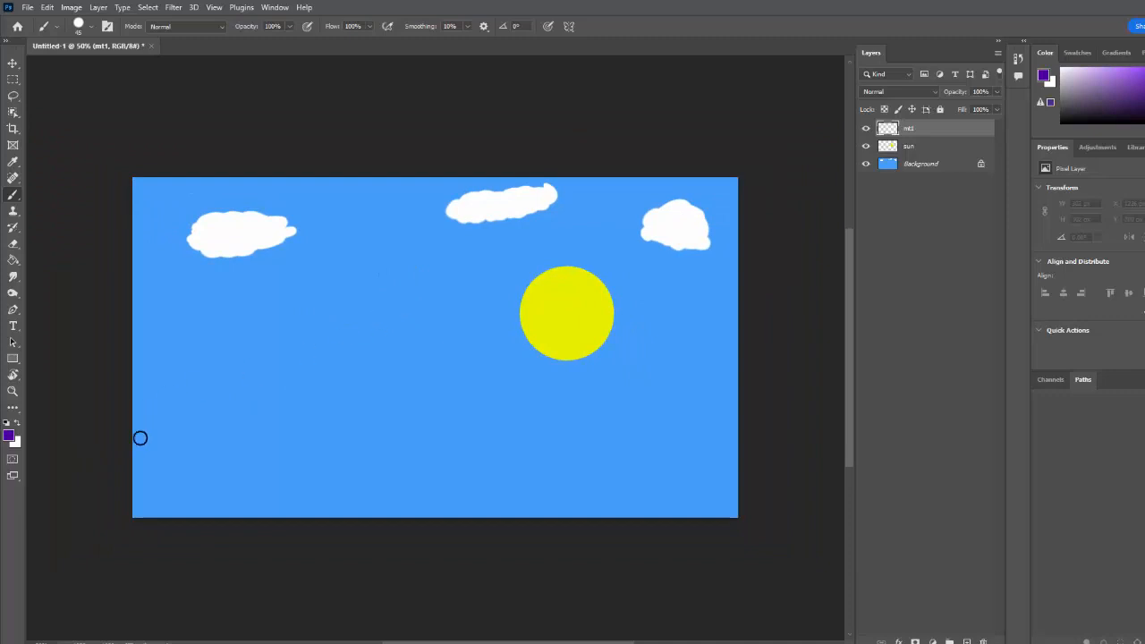
pyautogui.moveTo(126, 447)
pyautogui.mouseDown()
pyautogui.moveTo(227, 334)
pyautogui.moveTo(312, 439)
pyautogui.moveTo(322, 420)
pyautogui.moveTo(291, 413)
pyautogui.moveTo(389, 331)
pyautogui.moveTo(435, 362)
pyautogui.moveTo(487, 440)
pyautogui.mouseUp()
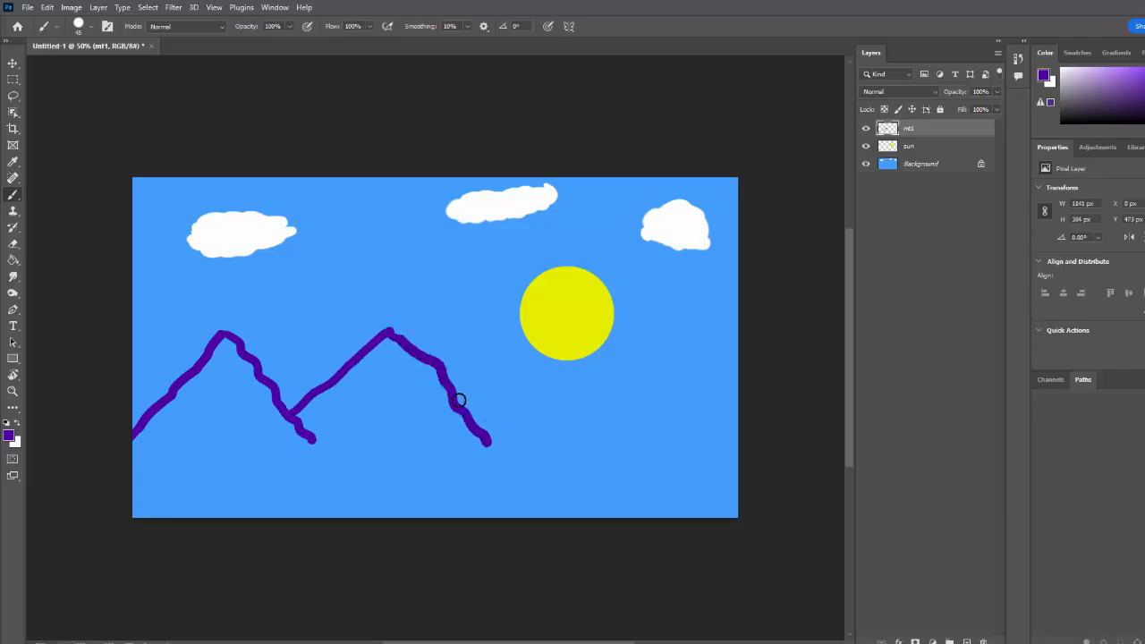
pyautogui.moveTo(456, 401)
pyautogui.mouseDown()
pyautogui.moveTo(538, 325)
pyautogui.moveTo(623, 411)
pyautogui.mouseUp()
pyautogui.moveTo(594, 356)
pyautogui.mouseDown()
pyautogui.moveTo(665, 324)
pyautogui.moveTo(738, 398)
pyautogui.mouseUp()
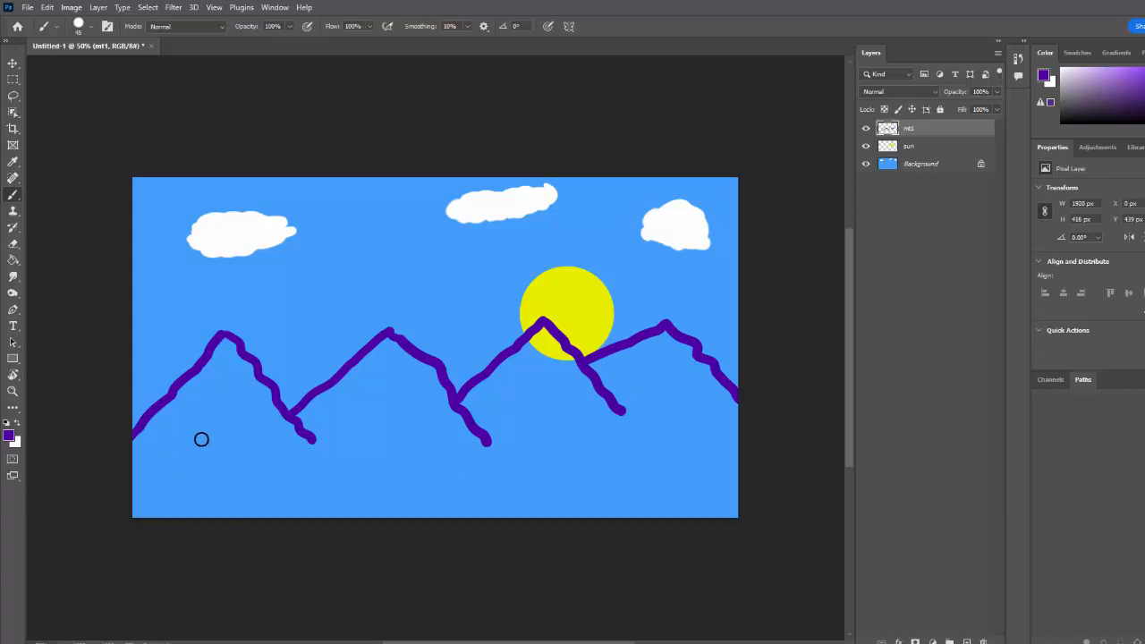
# Fill the area below the mountain outline down to the canvas bottom with dark purple, enlarging the brush up to 200 px.
pyautogui.press(']')
pyautogui.press(']')
pyautogui.press(']')
pyautogui.press(']')
pyautogui.press(']')
pyautogui.moveTo(184, 405); pyautogui.dragTo(179, 405)
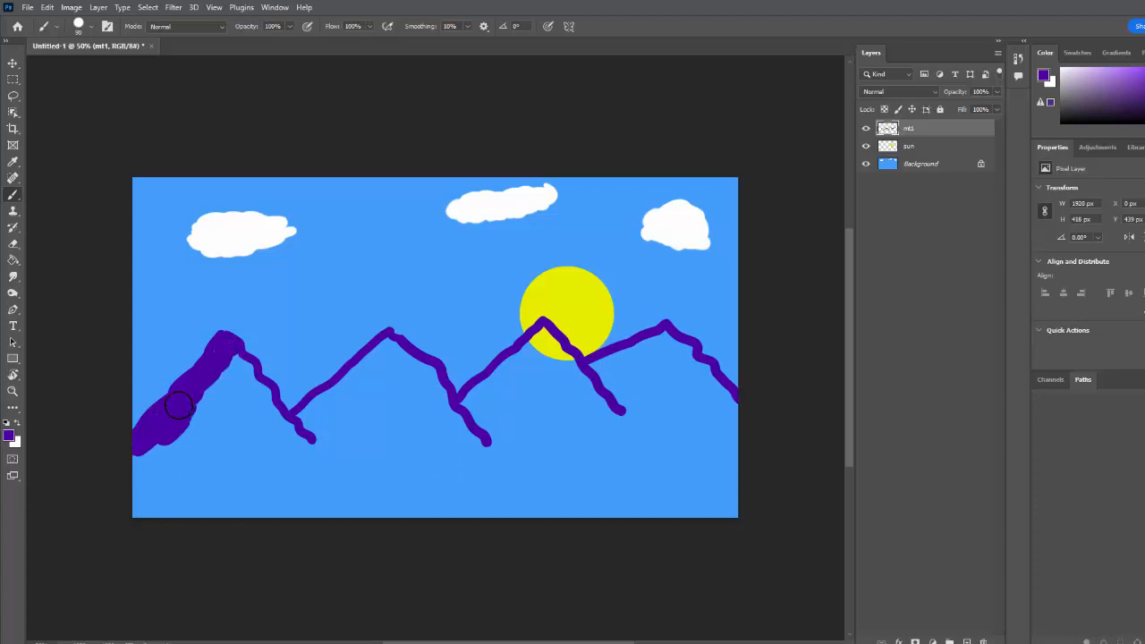
pyautogui.moveTo(231, 354)
pyautogui.mouseDown()
pyautogui.moveTo(315, 459)
pyautogui.moveTo(348, 399)
pyautogui.moveTo(320, 405)
pyautogui.moveTo(390, 338)
pyautogui.moveTo(178, 405)
pyautogui.moveTo(401, 349)
pyautogui.moveTo(476, 457)
pyautogui.mouseUp()
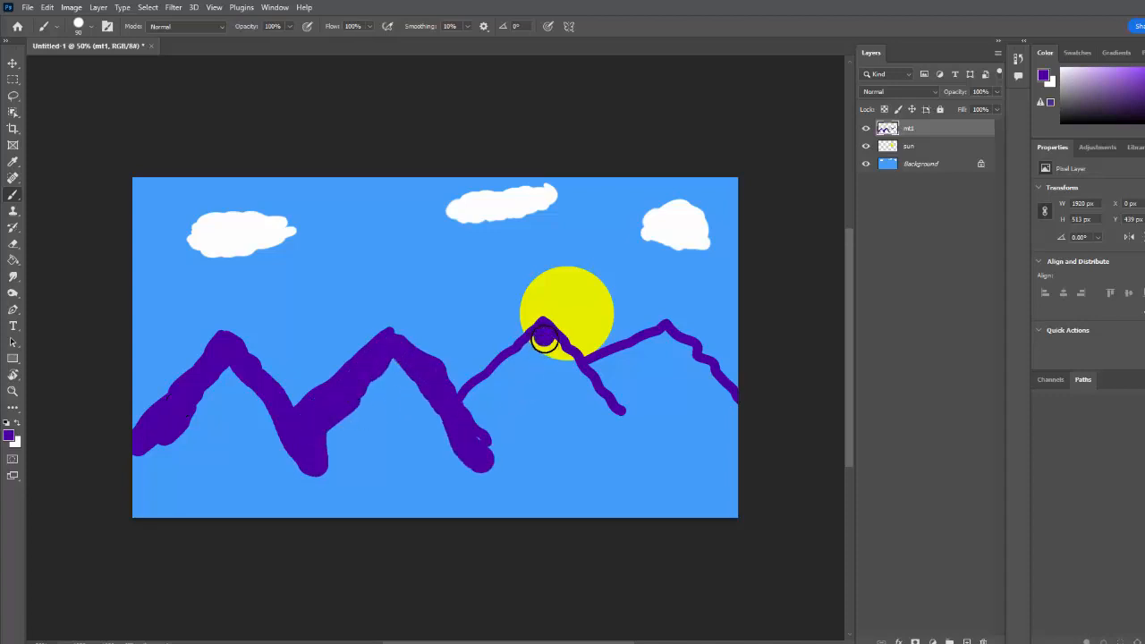
pyautogui.moveTo(543, 333)
pyautogui.mouseDown()
pyautogui.moveTo(489, 389)
pyautogui.moveTo(501, 413)
pyautogui.mouseUp()
pyautogui.moveTo(480, 459); pyautogui.dragTo(487, 490)
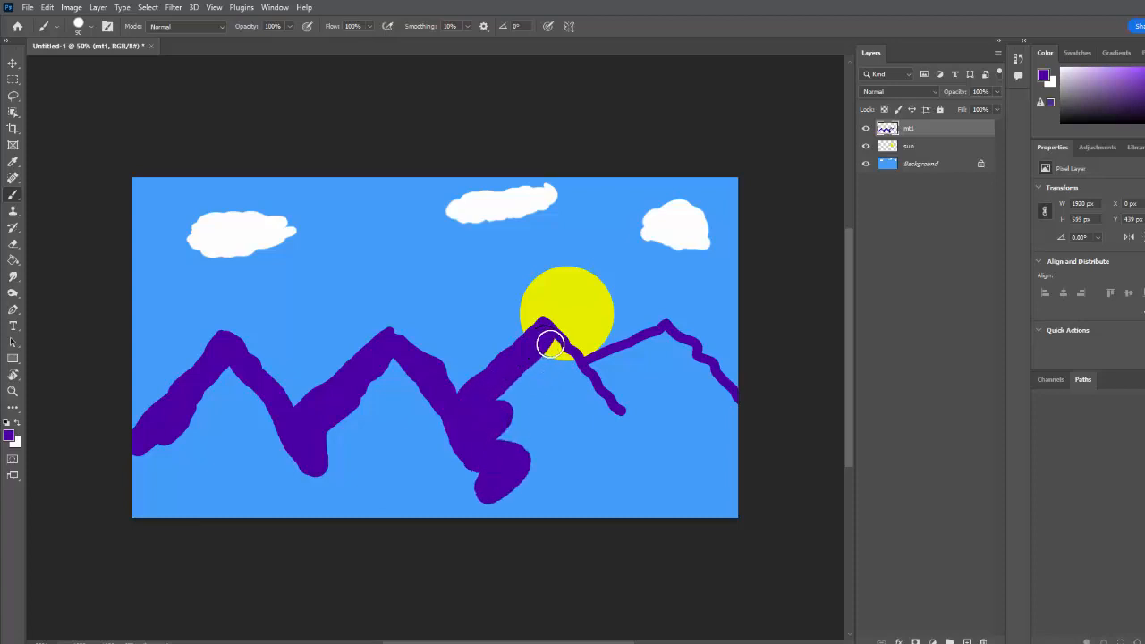
pyautogui.moveTo(551, 344)
pyautogui.mouseDown()
pyautogui.moveTo(605, 421)
pyautogui.moveTo(586, 377)
pyautogui.moveTo(663, 347)
pyautogui.mouseUp()
pyautogui.moveTo(601, 370)
pyautogui.mouseDown()
pyautogui.moveTo(719, 382)
pyautogui.moveTo(676, 343)
pyautogui.moveTo(688, 411)
pyautogui.moveTo(611, 396)
pyautogui.moveTo(487, 436)
pyautogui.mouseUp()
pyautogui.press(']')
pyautogui.press(']')
pyautogui.press(']')
pyautogui.press(']')
pyautogui.moveTo(501, 483)
pyautogui.mouseDown()
pyautogui.moveTo(161, 513)
pyautogui.moveTo(229, 370)
pyautogui.moveTo(264, 438)
pyautogui.moveTo(254, 398)
pyautogui.moveTo(375, 429)
pyautogui.moveTo(393, 384)
pyautogui.moveTo(412, 393)
pyautogui.moveTo(390, 443)
pyautogui.moveTo(541, 391)
pyautogui.moveTo(538, 365)
pyautogui.moveTo(617, 389)
pyautogui.moveTo(659, 379)
pyautogui.moveTo(716, 456)
pyautogui.moveTo(676, 501)
pyautogui.moveTo(563, 492)
pyautogui.moveTo(573, 456)
pyautogui.moveTo(640, 448)
pyautogui.moveTo(684, 461)
pyautogui.mouseUp()
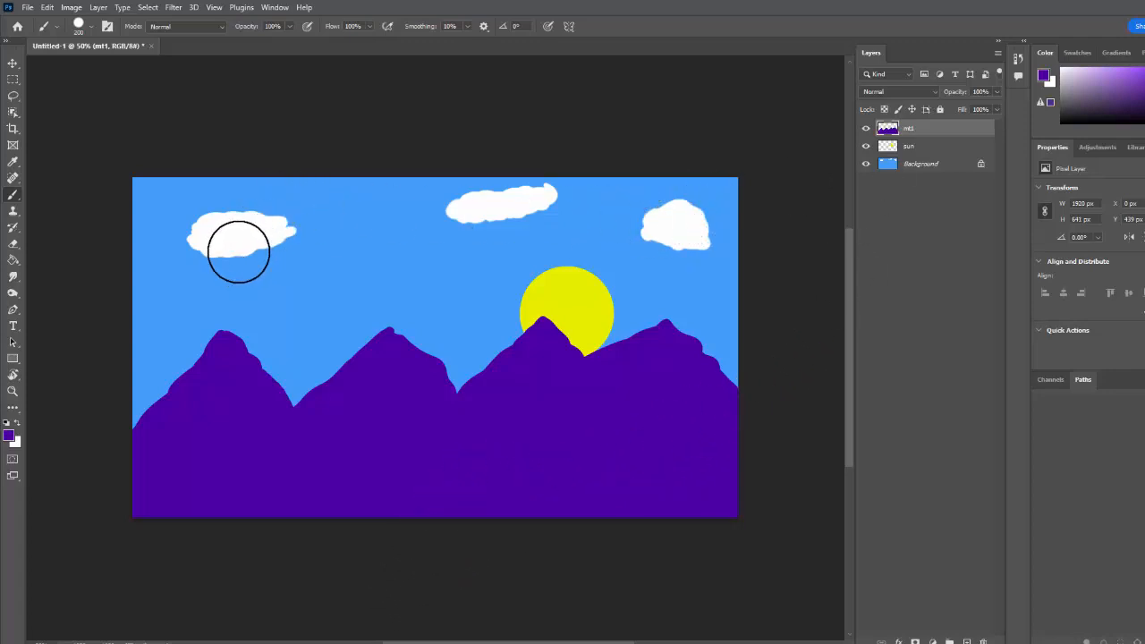
# Create a new layer named "mt2" above the mt1 layer.
pyautogui.click(99, 8)
pyautogui.moveTo(116, 21)
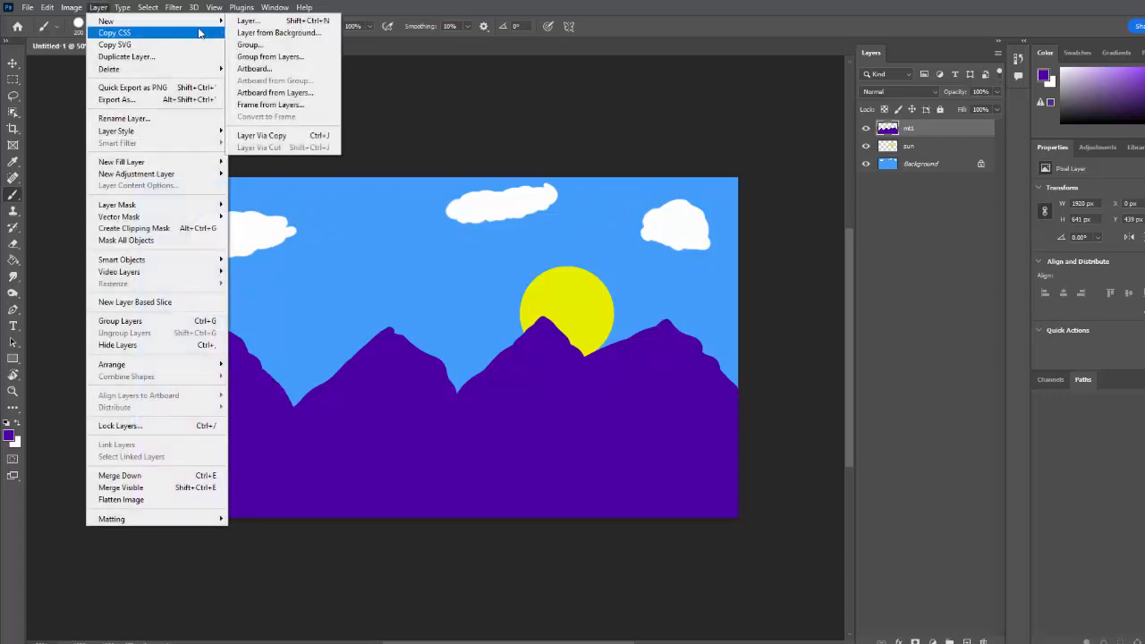
pyautogui.click(265, 21)
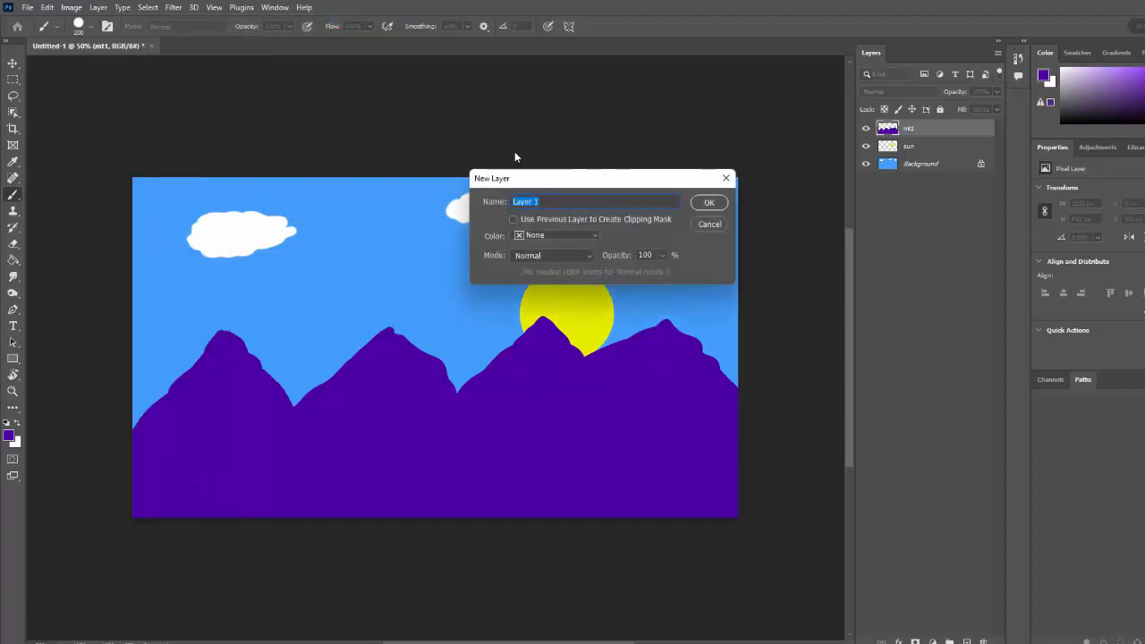
pyautogui.write('mt2')
pyautogui.click(719, 207)
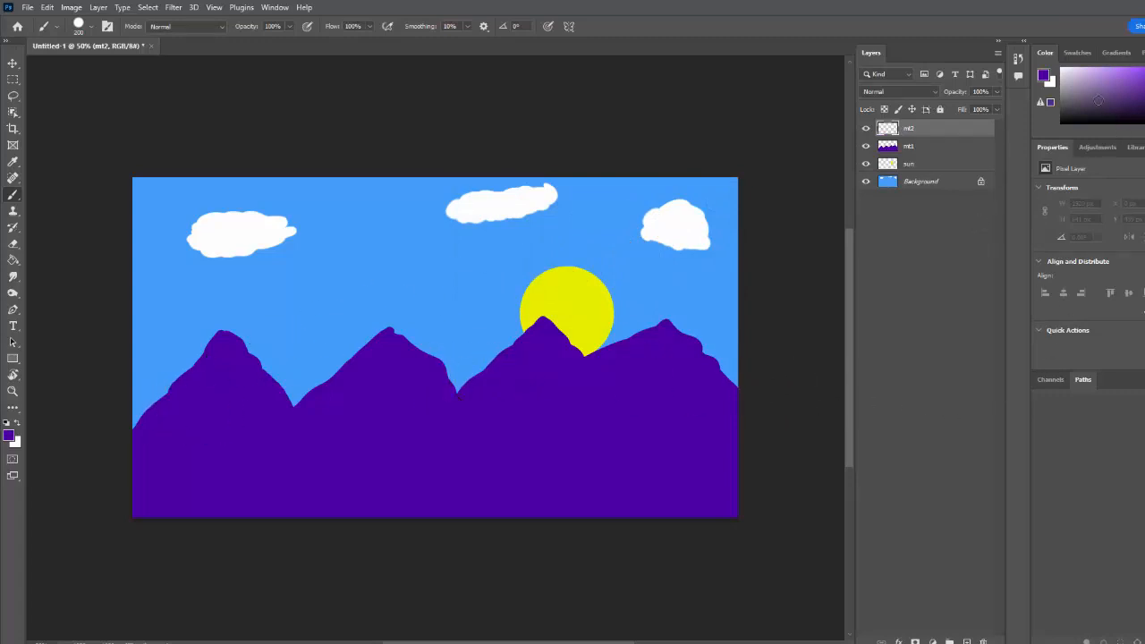
# Paint a lower medium gray mountain range across the full canvas width in front of the purple peaks, filled down to the canvas bottom.
pyautogui.moveTo(1070, 105); pyautogui.dragTo(1060, 93)
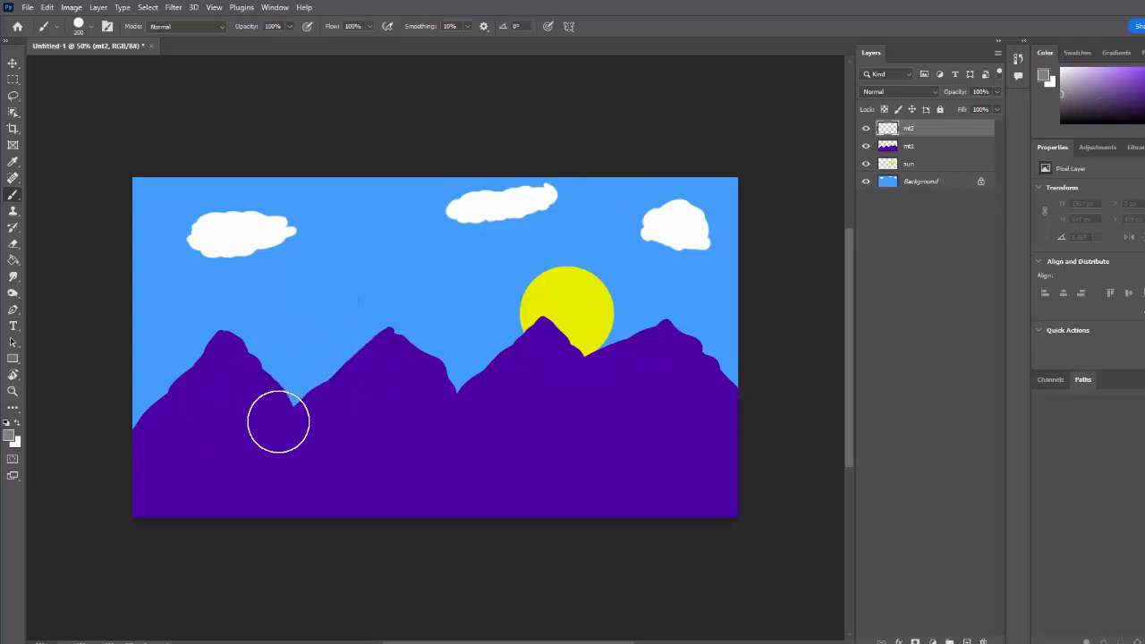
pyautogui.press('[')
pyautogui.press('[')
pyautogui.press('[')
pyautogui.press('[')
pyautogui.press('[')
pyautogui.press('[')
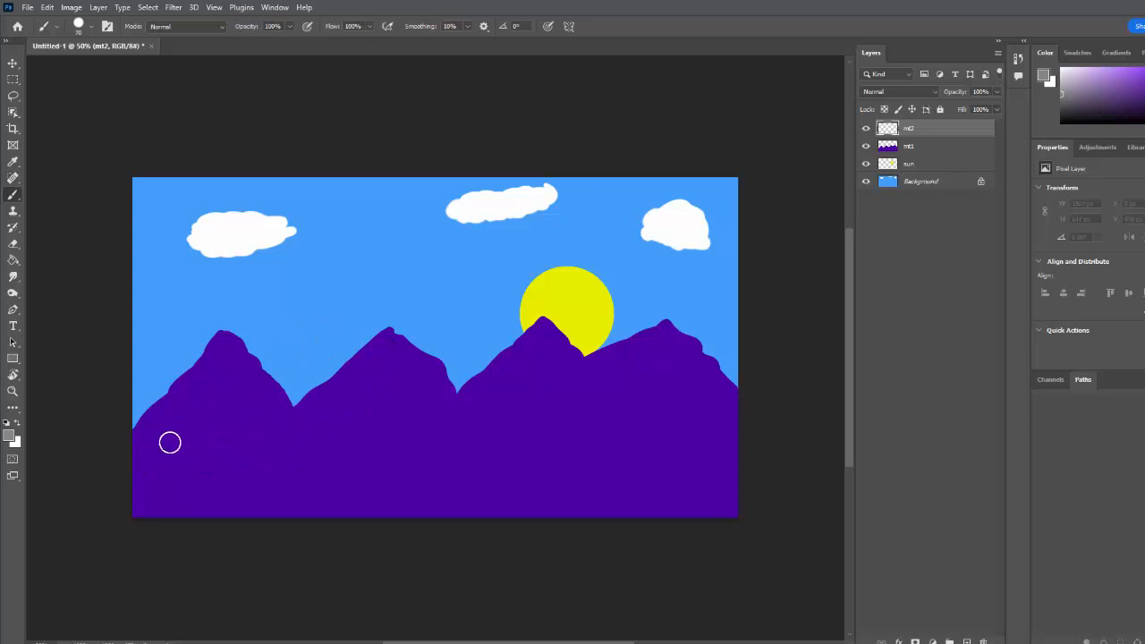
pyautogui.moveTo(125, 470)
pyautogui.mouseDown()
pyautogui.moveTo(236, 422)
pyautogui.moveTo(285, 430)
pyautogui.moveTo(245, 419)
pyautogui.moveTo(336, 459)
pyautogui.moveTo(426, 396)
pyautogui.moveTo(533, 450)
pyautogui.moveTo(682, 403)
pyautogui.moveTo(733, 436)
pyautogui.mouseUp()
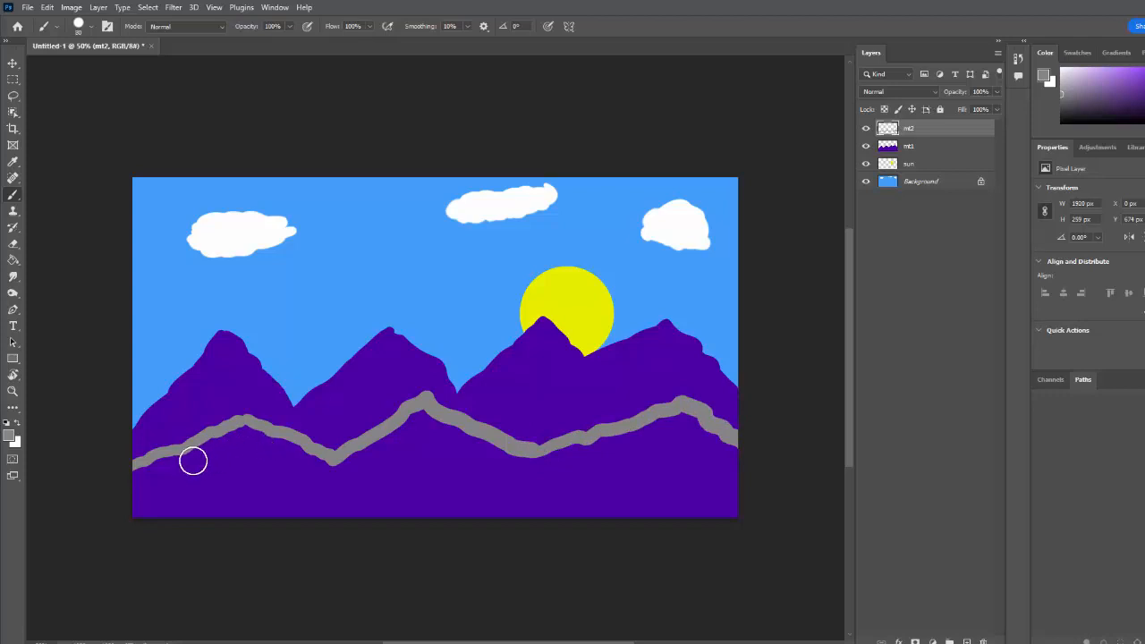
pyautogui.moveTo(150, 462)
pyautogui.mouseDown()
pyautogui.moveTo(212, 490)
pyautogui.moveTo(211, 451)
pyautogui.moveTo(260, 440)
pyautogui.moveTo(315, 471)
pyautogui.moveTo(363, 476)
pyautogui.moveTo(241, 493)
pyautogui.moveTo(410, 505)
pyautogui.moveTo(403, 493)
pyautogui.moveTo(422, 497)
pyautogui.moveTo(390, 452)
pyautogui.moveTo(422, 419)
pyautogui.moveTo(463, 450)
pyautogui.moveTo(537, 468)
pyautogui.moveTo(418, 497)
pyautogui.moveTo(601, 502)
pyautogui.moveTo(587, 461)
pyautogui.moveTo(601, 450)
pyautogui.moveTo(702, 426)
pyautogui.moveTo(720, 433)
pyautogui.moveTo(724, 487)
pyautogui.moveTo(653, 498)
pyautogui.moveTo(677, 454)
pyautogui.mouseUp()
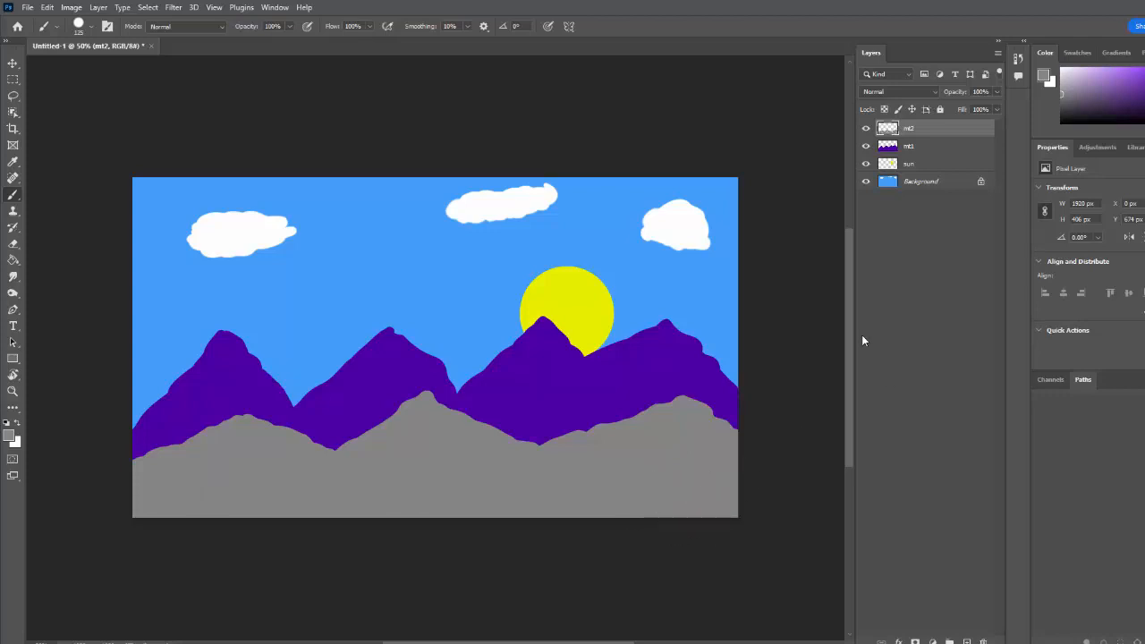
# Create a new layer named "mt3" above the mt2 layer.
pyautogui.click(99, 7)
pyautogui.moveTo(127, 20)
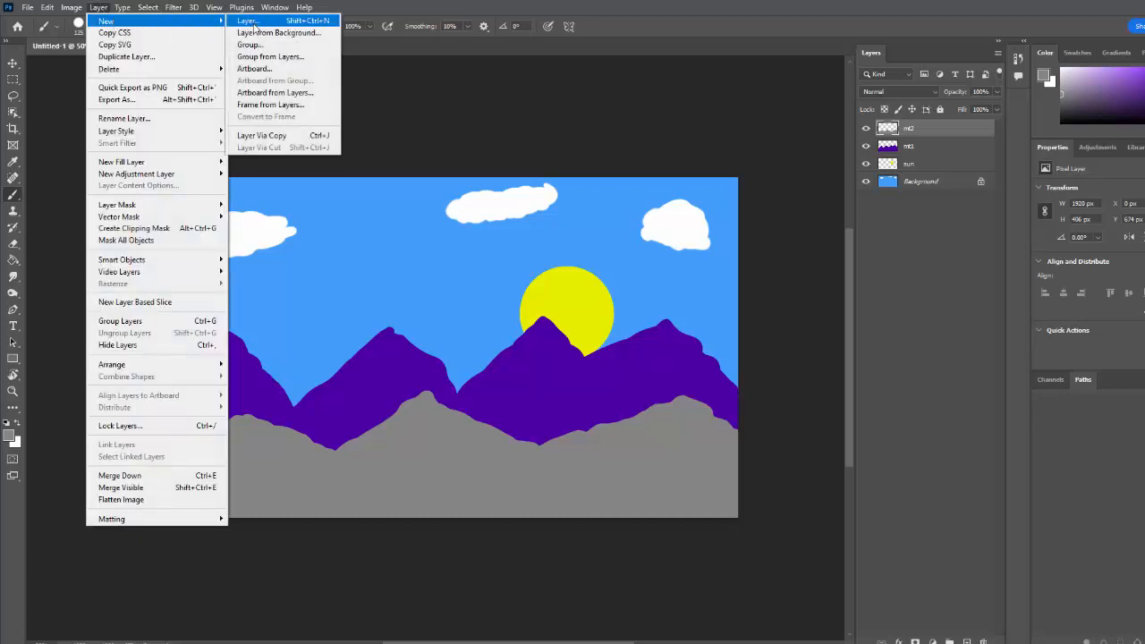
pyautogui.click(254, 24)
pyautogui.write('m')
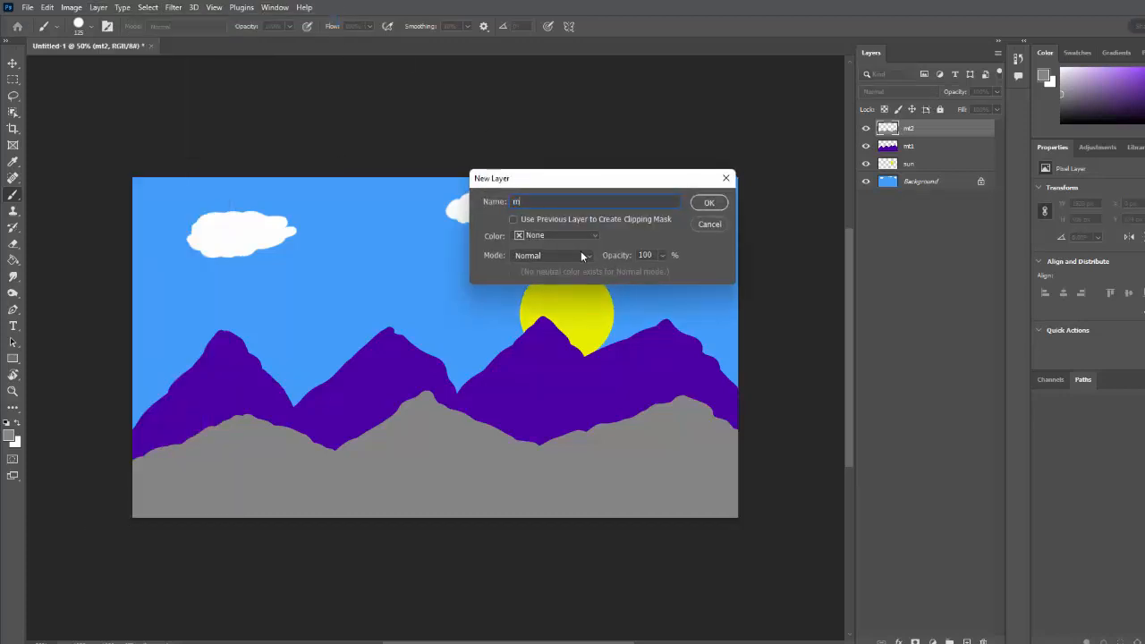
pyautogui.write('t3')
pyautogui.click(708, 205)
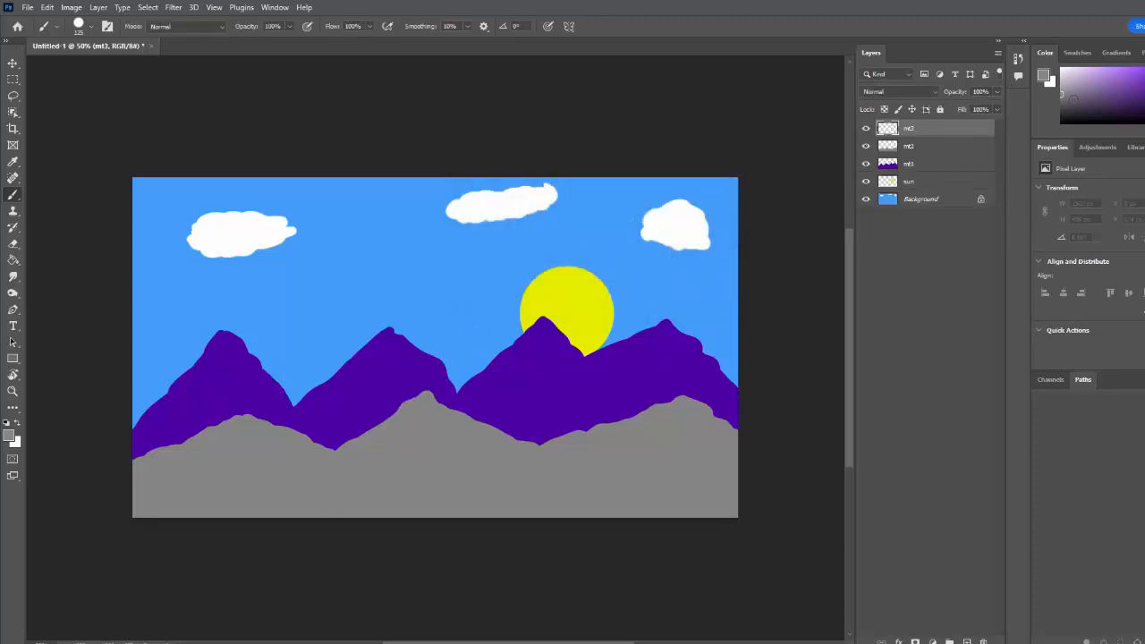
# Paint a tall, solid light gray mountain about 820 px wide and 610 px high in the left half of the canvas.
pyautogui.moveTo(1066, 95); pyautogui.dragTo(1060, 81)
pyautogui.click(1062, 74)
pyautogui.moveTo(179, 532)
pyautogui.mouseDown()
pyautogui.moveTo(281, 392)
pyautogui.moveTo(311, 329)
pyautogui.moveTo(430, 514)
pyautogui.moveTo(313, 371)
pyautogui.moveTo(228, 497)
pyautogui.moveTo(313, 407)
pyautogui.moveTo(380, 512)
pyautogui.moveTo(246, 509)
pyautogui.mouseUp()
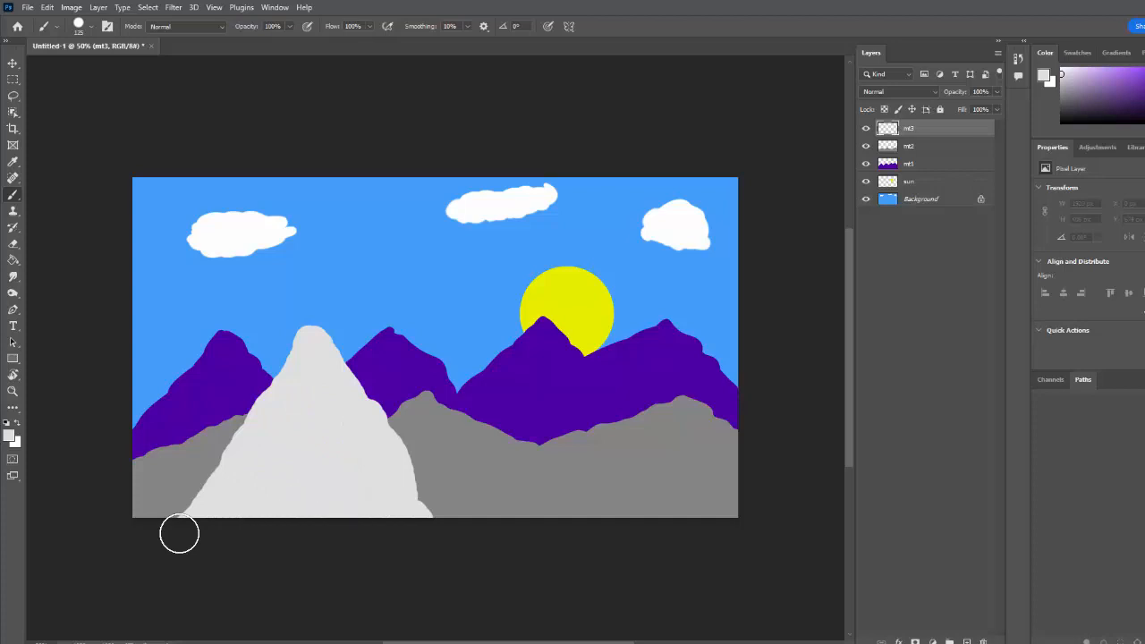
pyautogui.moveTo(179, 533); pyautogui.dragTo(345, 463)
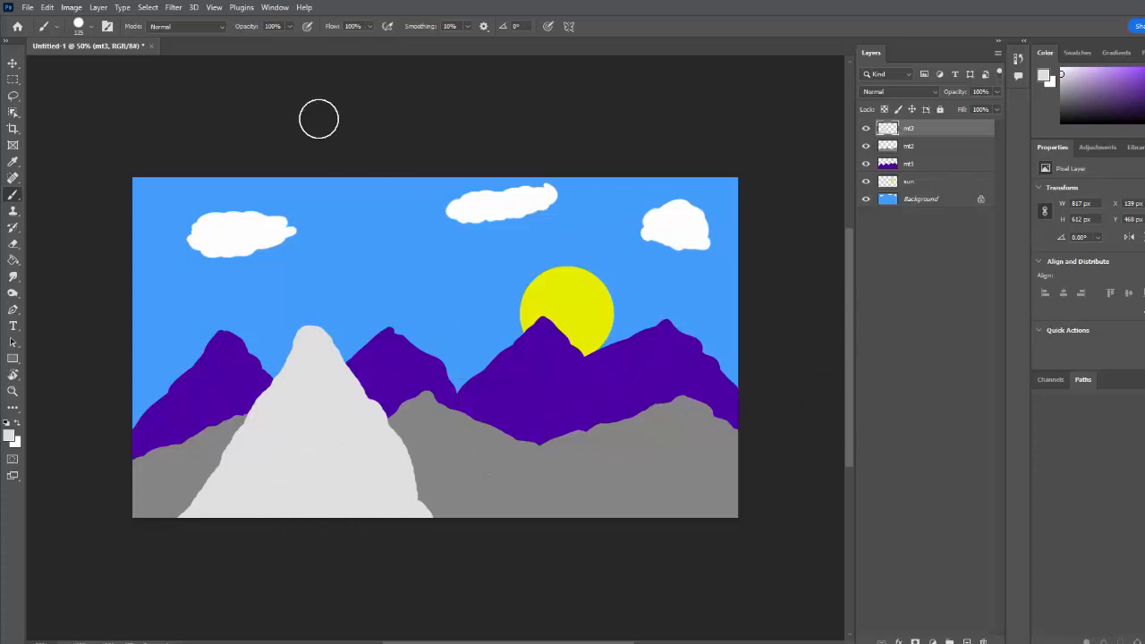
# Create a new layer named "ground" above the mt3 layer.
pyautogui.click(98, 7)
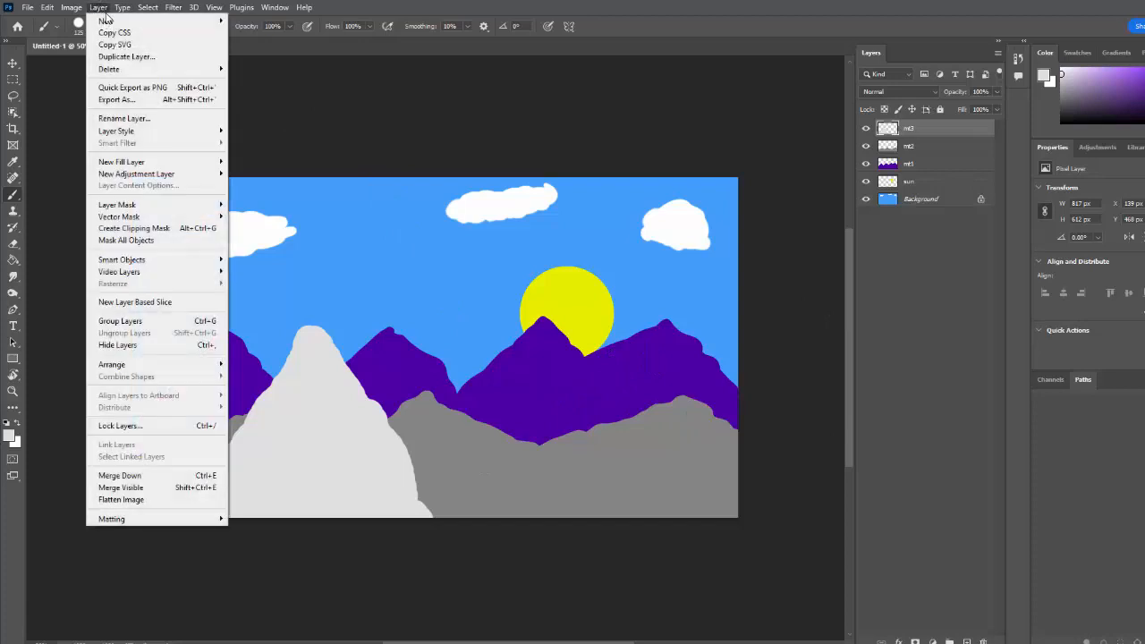
pyautogui.moveTo(111, 20)
pyautogui.click(249, 21)
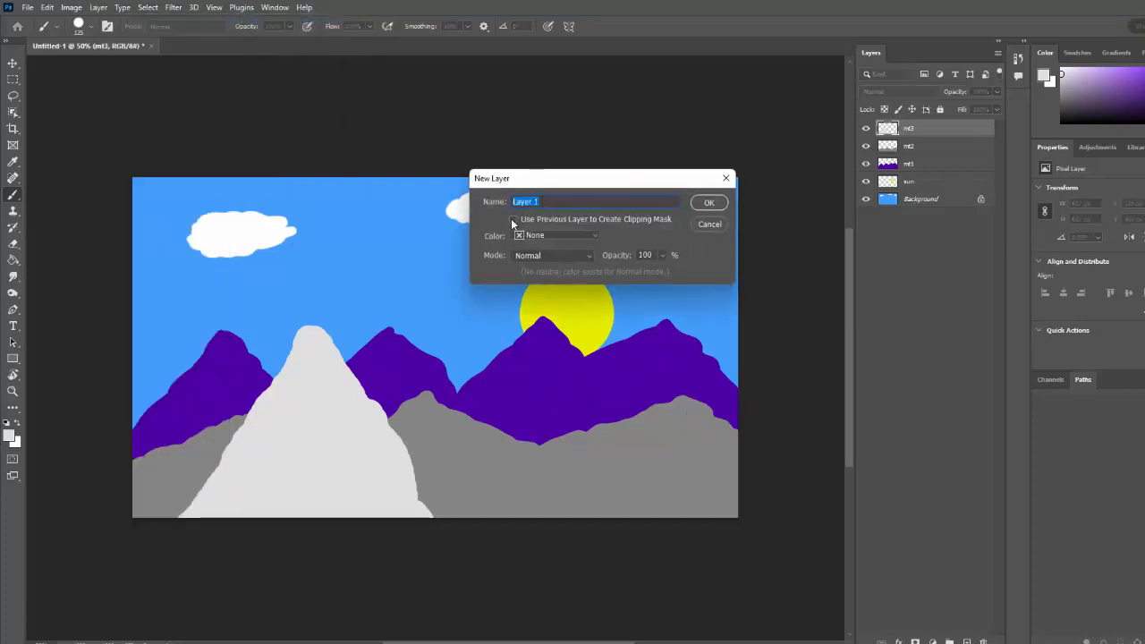
pyautogui.write('c')
pyautogui.click(710, 202)
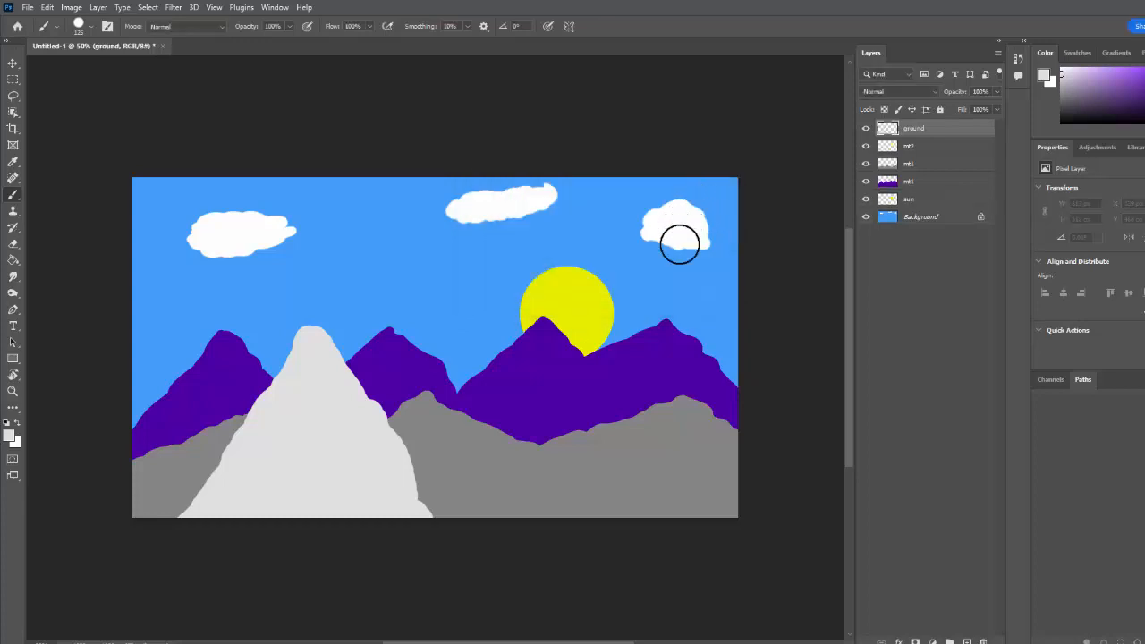
# Set the foreground color to dark green and paint a gently rolling ground strip about 155 px high along the canvas bottom.
pyautogui.click(1144, 102)
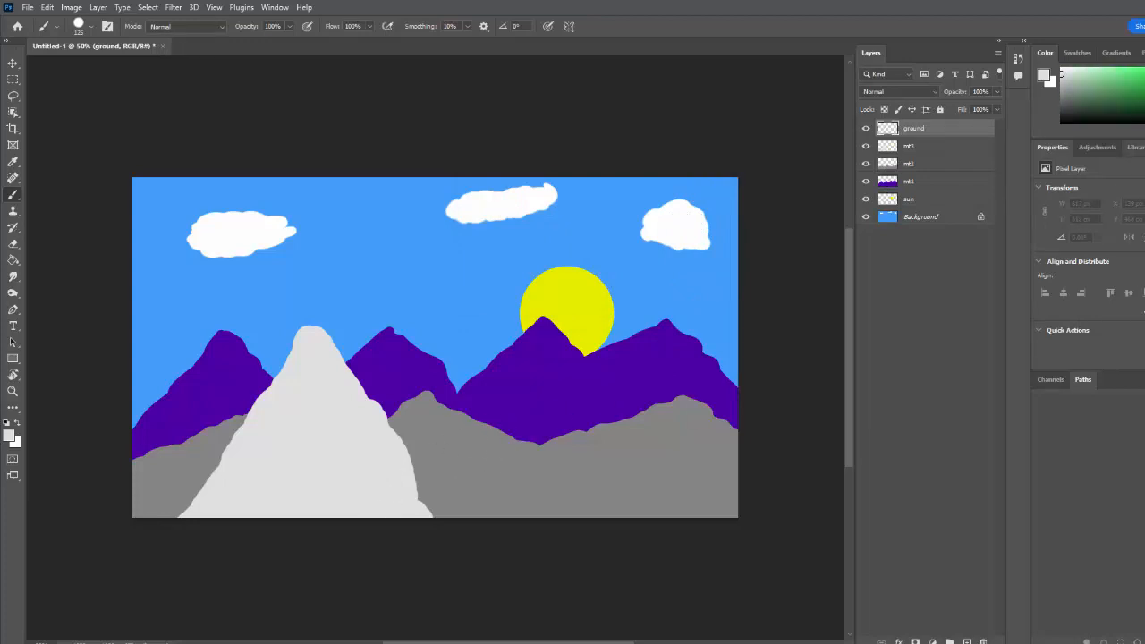
pyautogui.click(1144, 96)
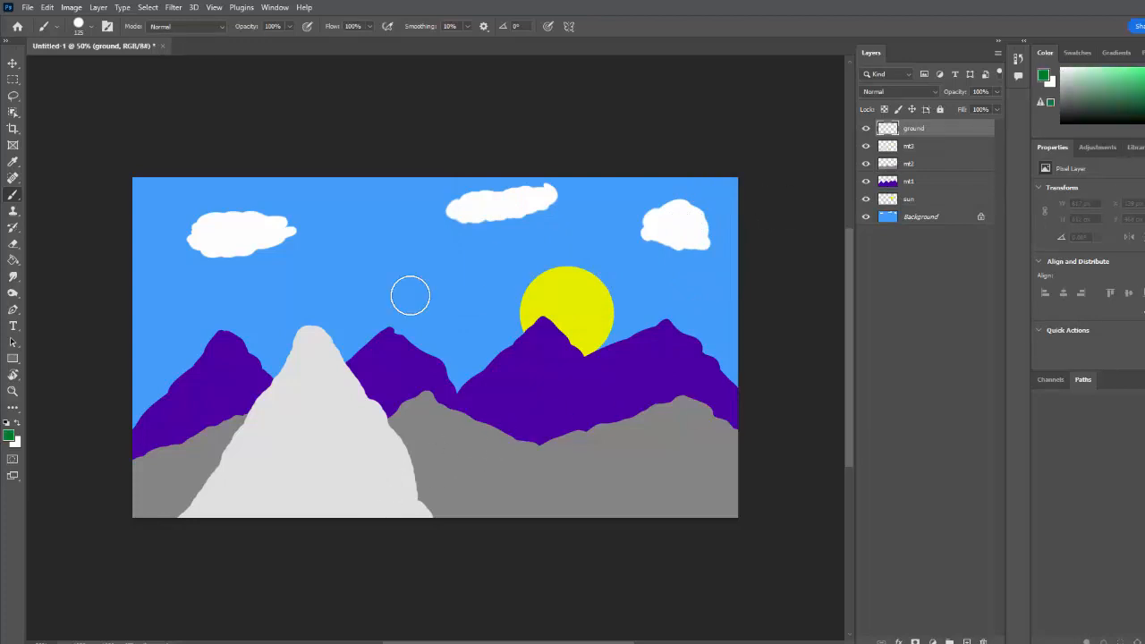
pyautogui.moveTo(154, 522)
pyautogui.mouseDown()
pyautogui.moveTo(102, 527)
pyautogui.moveTo(245, 506)
pyautogui.moveTo(626, 505)
pyautogui.moveTo(465, 488)
pyautogui.mouseUp()
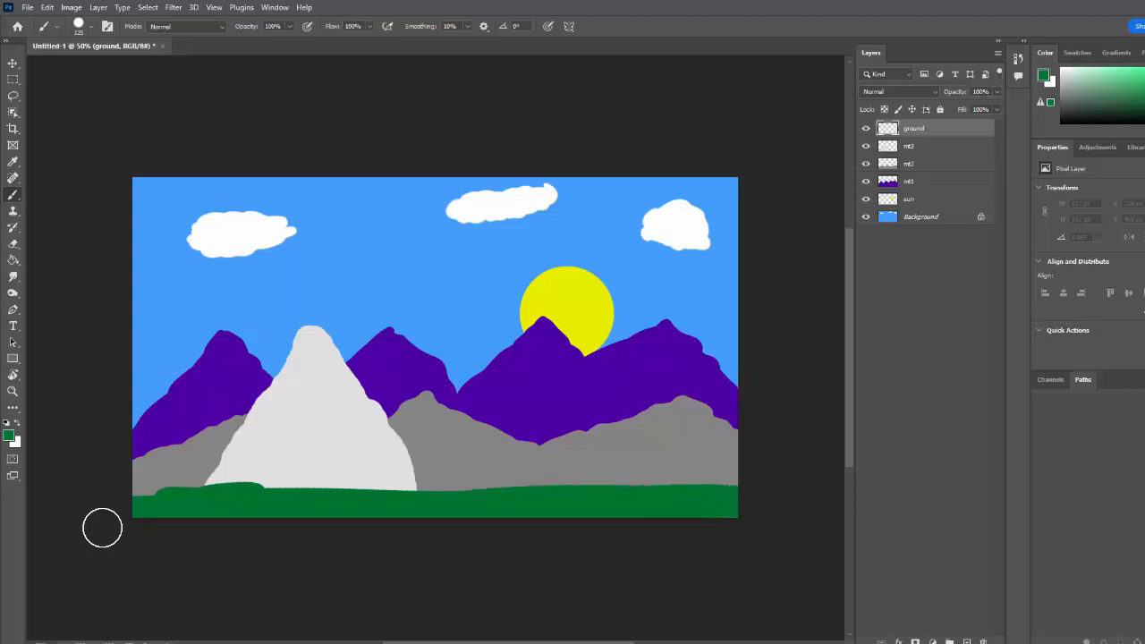
pyautogui.moveTo(707, 492); pyautogui.dragTo(537, 494)
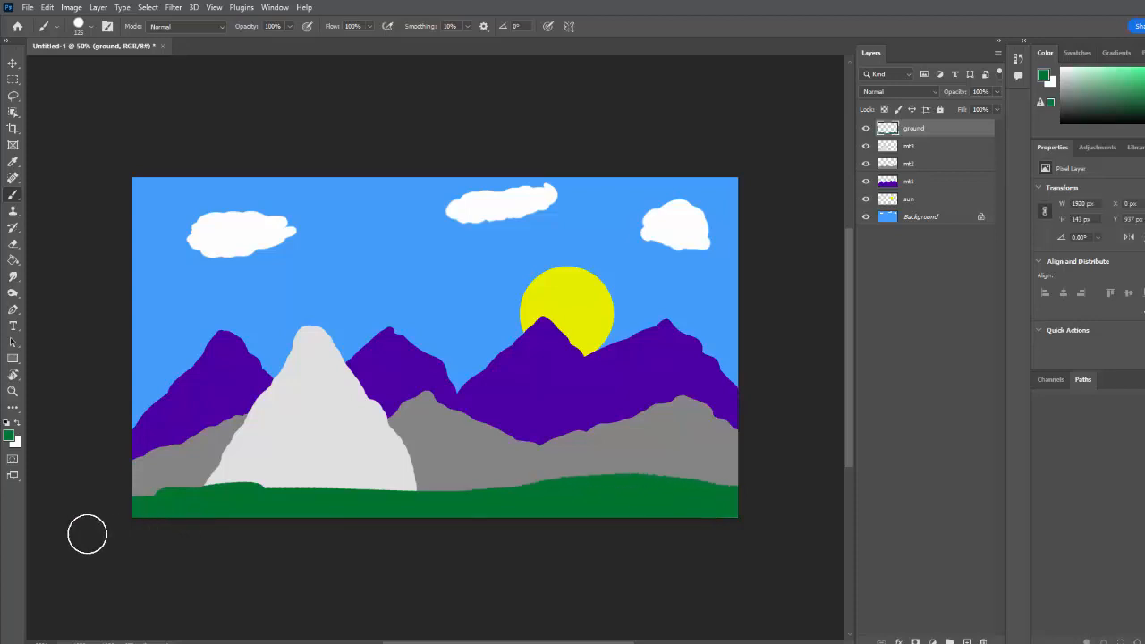
pyautogui.moveTo(358, 497)
pyautogui.mouseDown()
pyautogui.moveTo(143, 497)
pyautogui.moveTo(468, 503)
pyautogui.mouseUp()
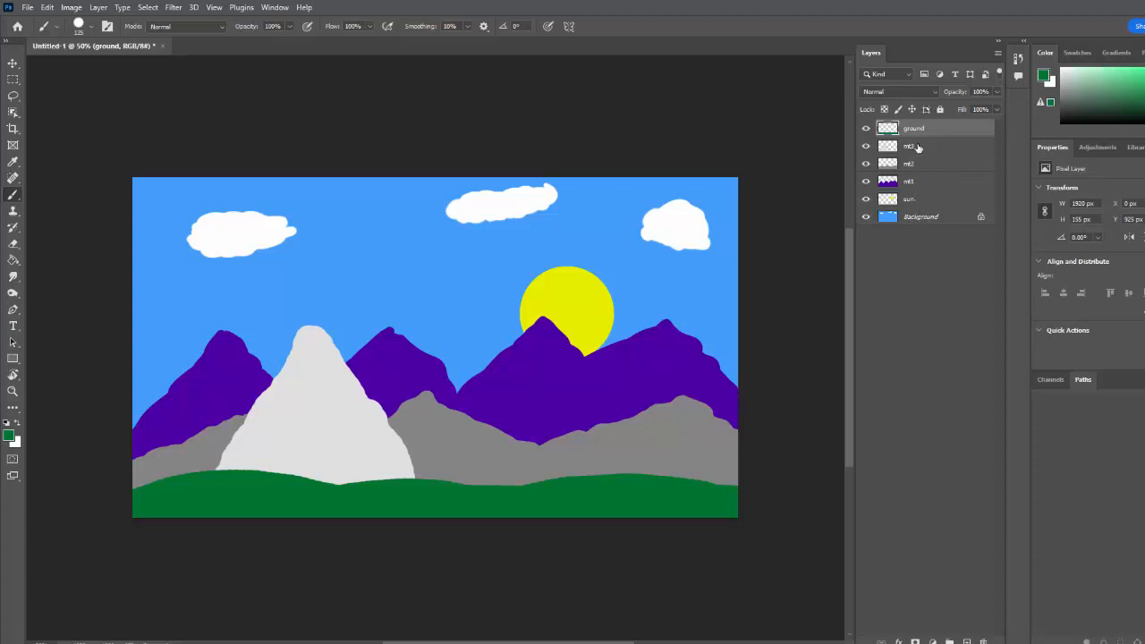
# Create a new layer named "tree" above the ground layer.
pyautogui.click(98, 7)
pyautogui.moveTo(150, 24)
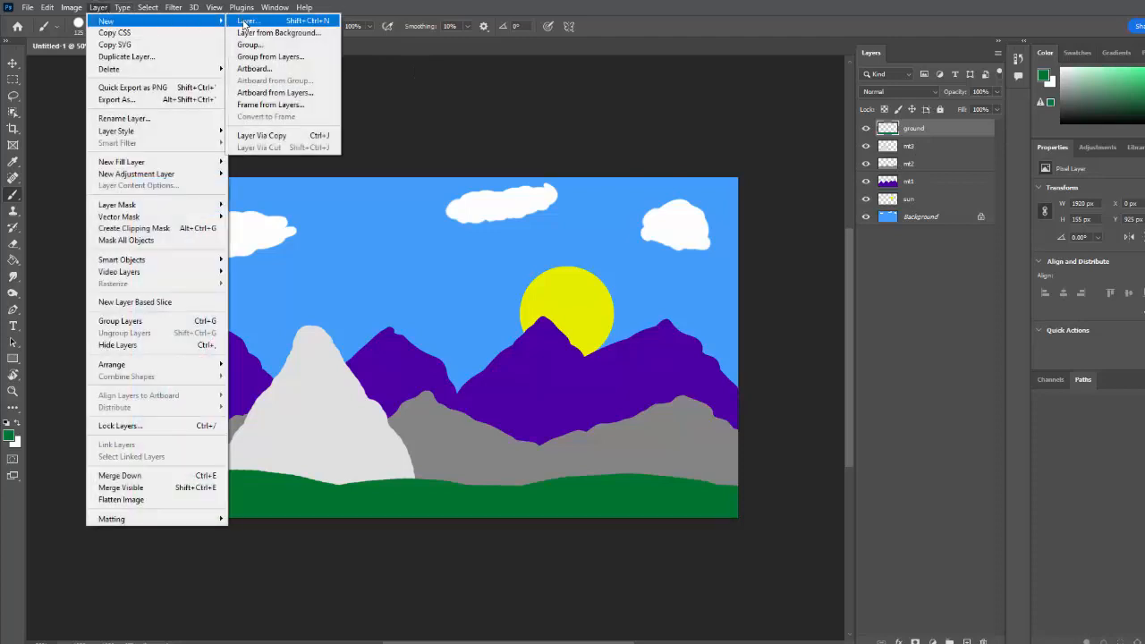
pyautogui.click(245, 25)
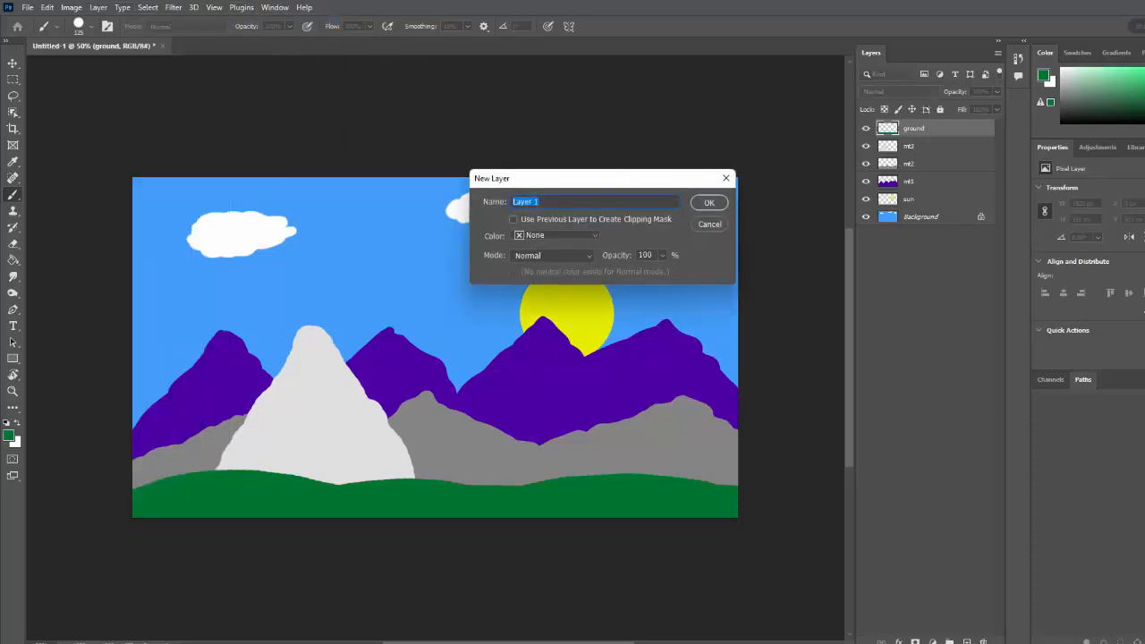
pyautogui.write('tree')
pyautogui.press('Return')
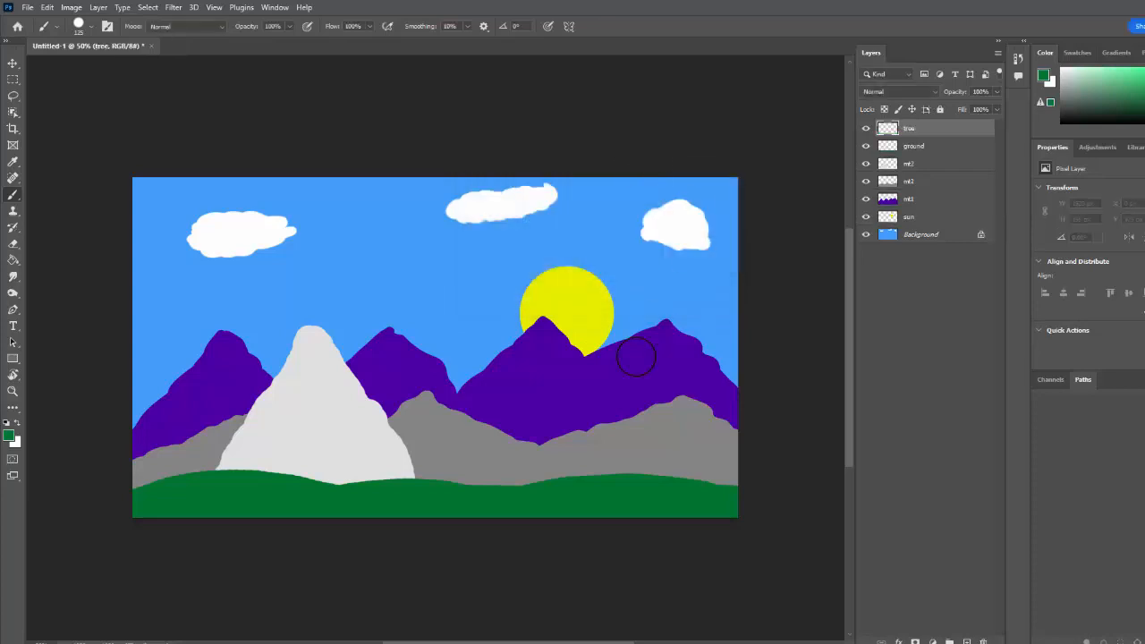
# Paint a brown tree trunk about 290 px tall with a smaller brush, standing on the green ground near the canvas's right side.
pyautogui.moveTo(1144, 101); pyautogui.dragTo(1144, 119)
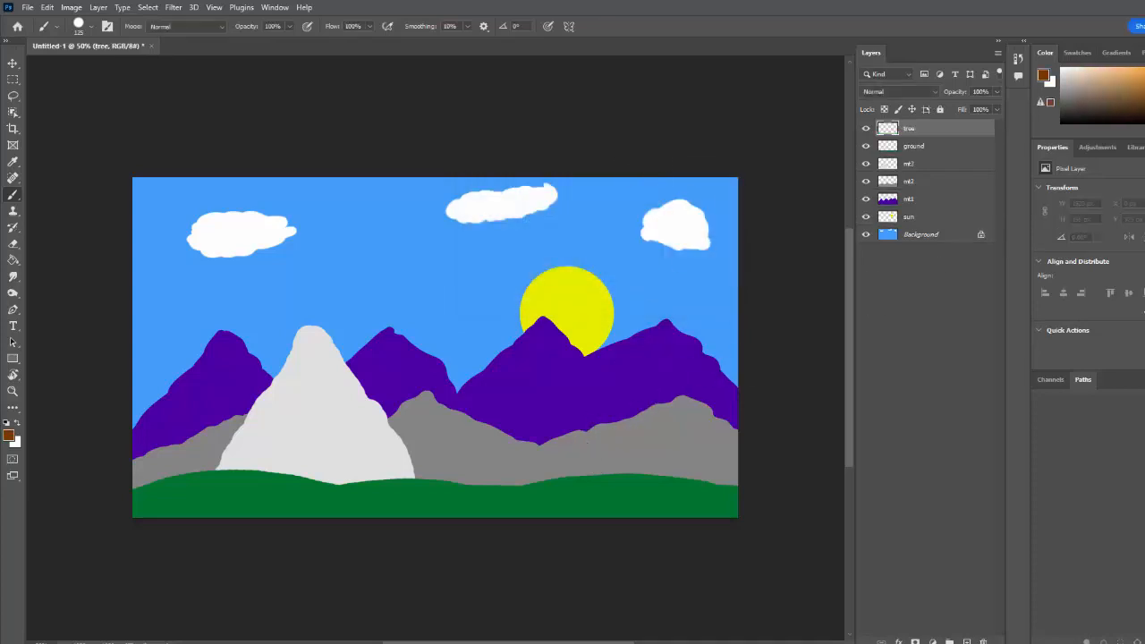
pyautogui.click(1144, 78)
pyautogui.click(1144, 92)
pyautogui.press('[')
pyautogui.press('[')
pyautogui.press('[')
pyautogui.moveTo(642, 455); pyautogui.dragTo(648, 483)
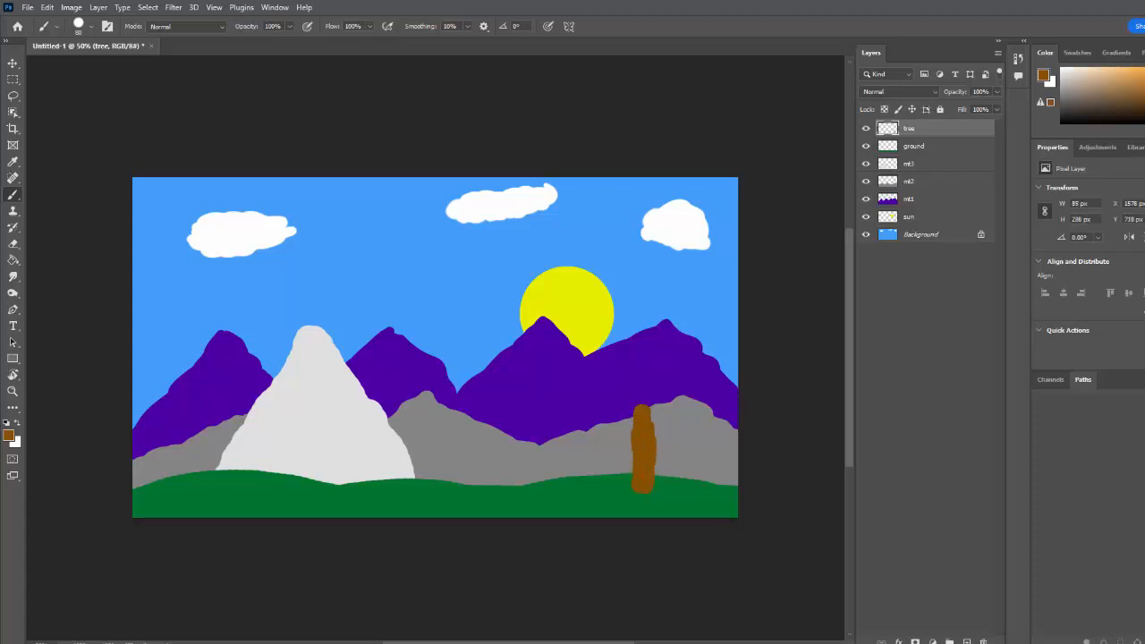
# Paint pointed, jagged green foliage about 260 px wide over the upper part of the trunk, using a smaller brush for the edges.
pyautogui.click(1144, 103)
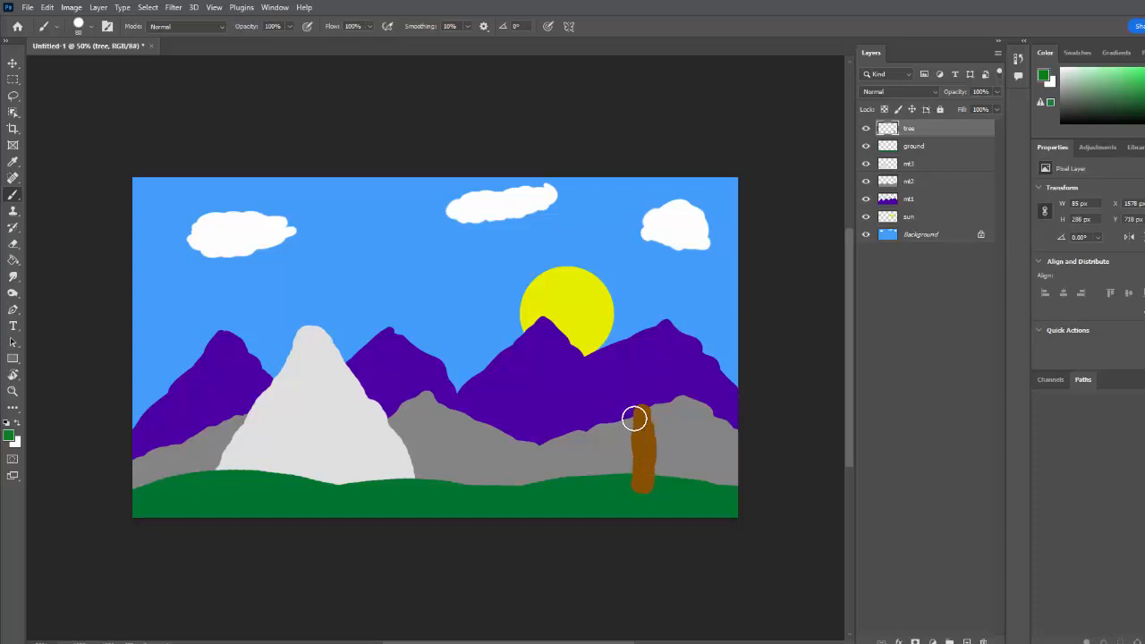
pyautogui.moveTo(636, 409)
pyautogui.mouseDown()
pyautogui.moveTo(628, 444)
pyautogui.moveTo(646, 441)
pyautogui.moveTo(635, 420)
pyautogui.moveTo(649, 401)
pyautogui.moveTo(628, 431)
pyautogui.moveTo(651, 410)
pyautogui.mouseUp()
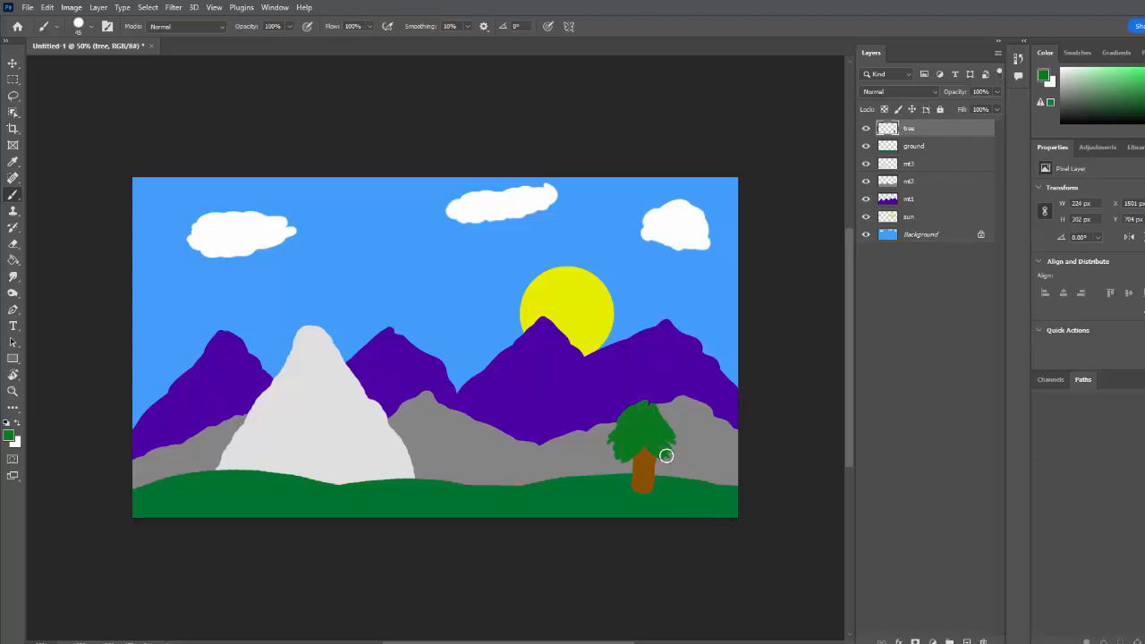
pyautogui.moveTo(645, 397)
pyautogui.mouseDown()
pyautogui.moveTo(629, 429)
pyautogui.moveTo(642, 435)
pyautogui.mouseUp()
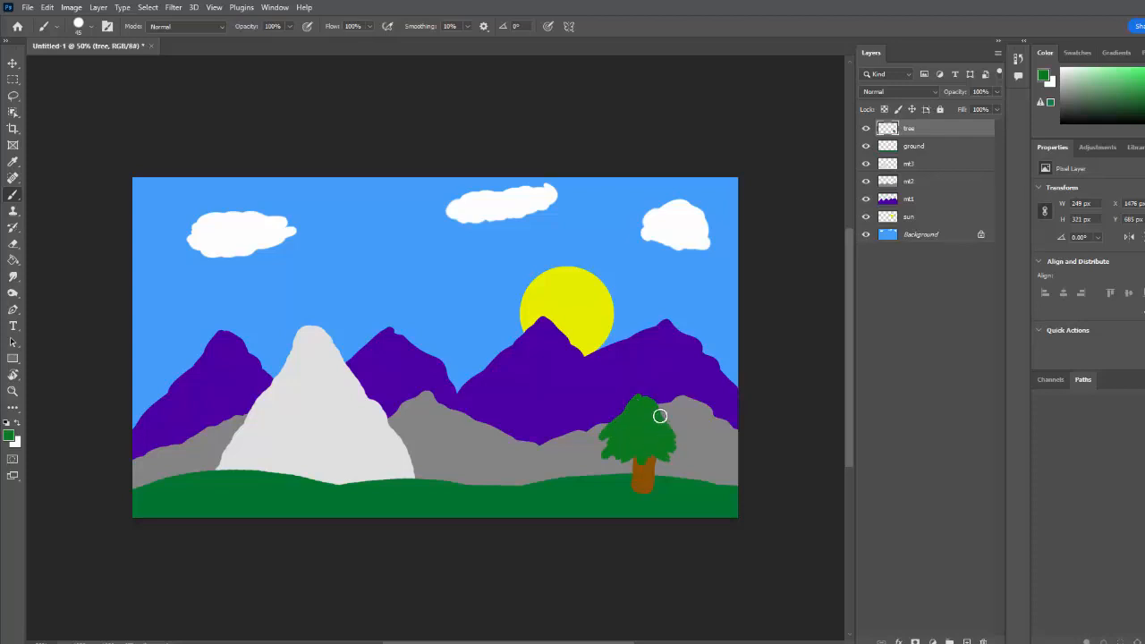
pyautogui.moveTo(660, 416); pyautogui.dragTo(639, 402)
pyautogui.click(1124, 70)
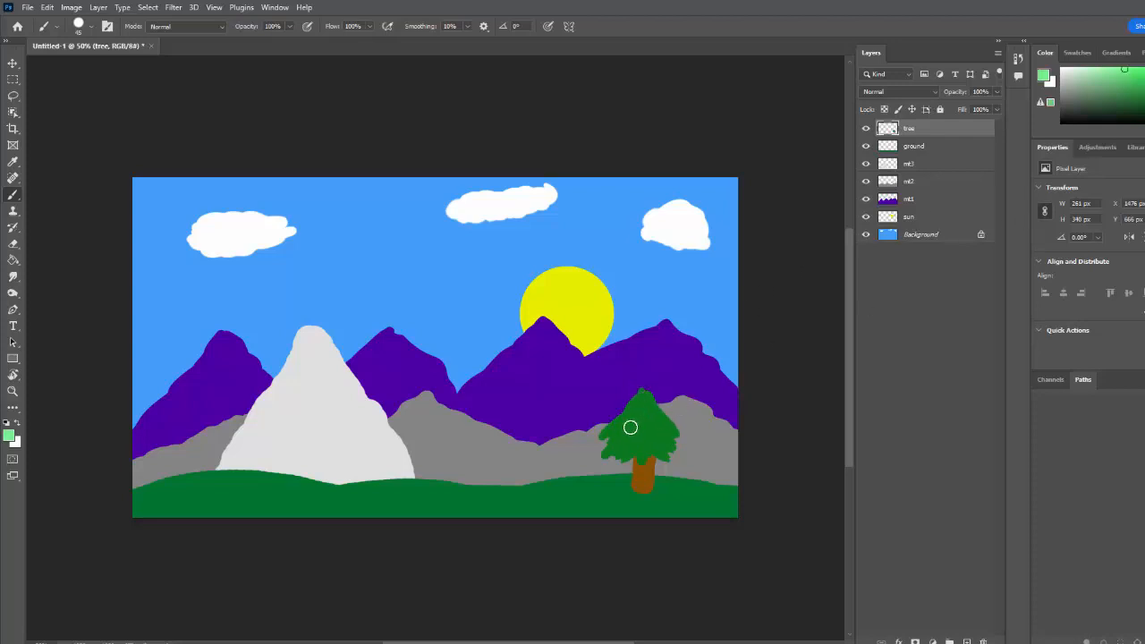
pyautogui.moveTo(640, 417); pyautogui.dragTo(624, 437)
pyautogui.hotkey('ctrl', 'z')
# Set the foreground color to bright green and paint thin highlight strokes over the tree's foliage with a 10 px brush.
pyautogui.click(1142, 78)
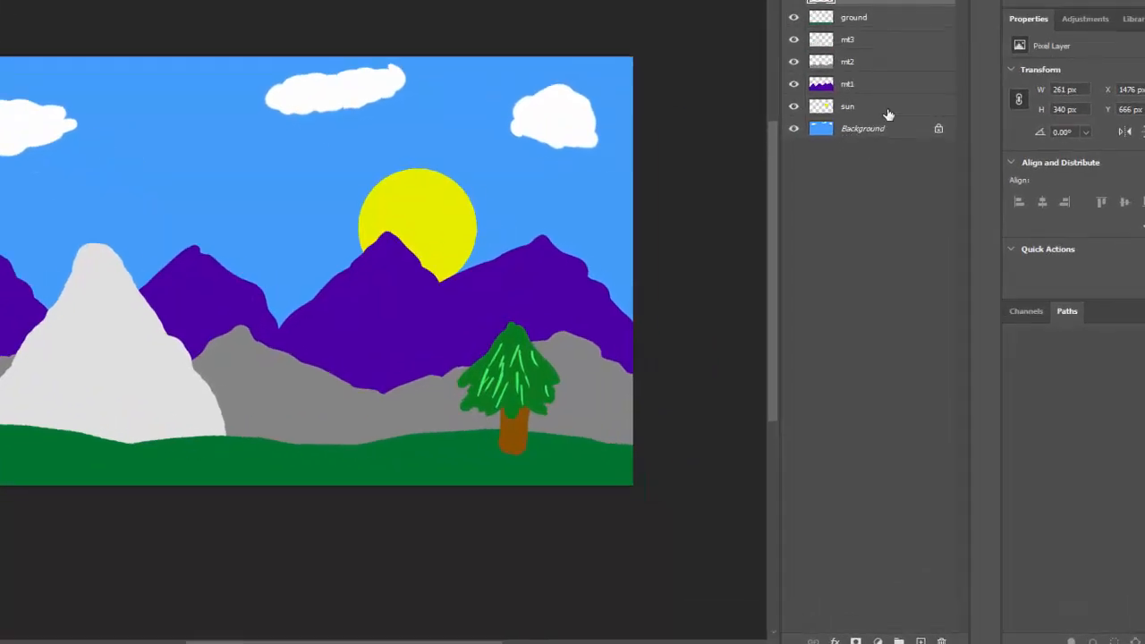
# Move the sun on its layer into the open sky above the purple peaks, between the middle and right clouds.
pyautogui.click(891, 111)
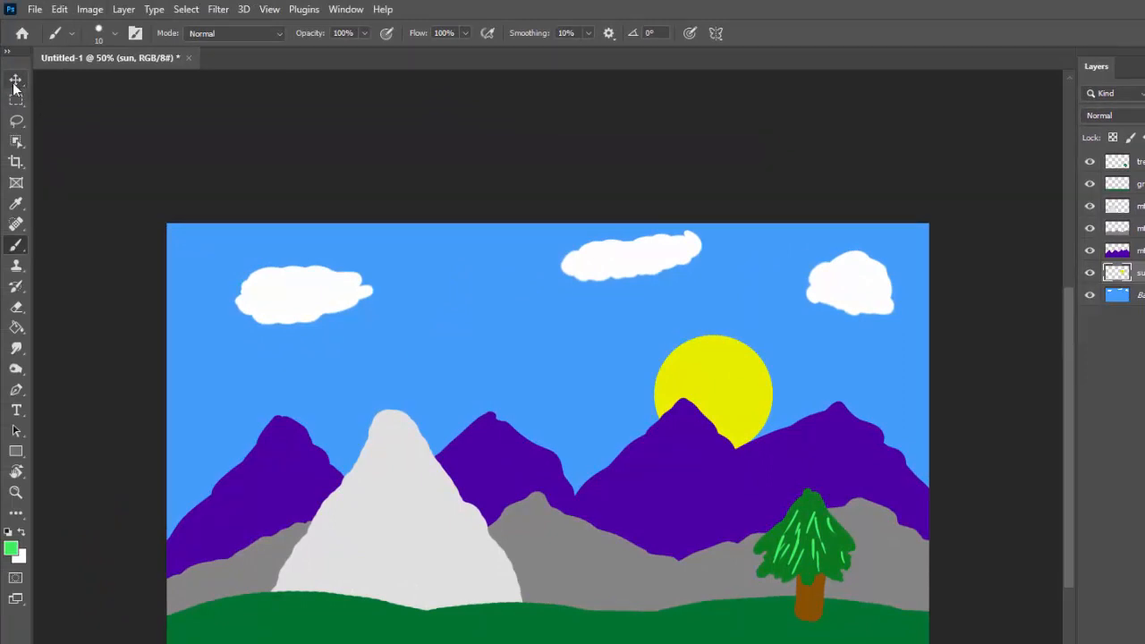
pyautogui.click(15, 80)
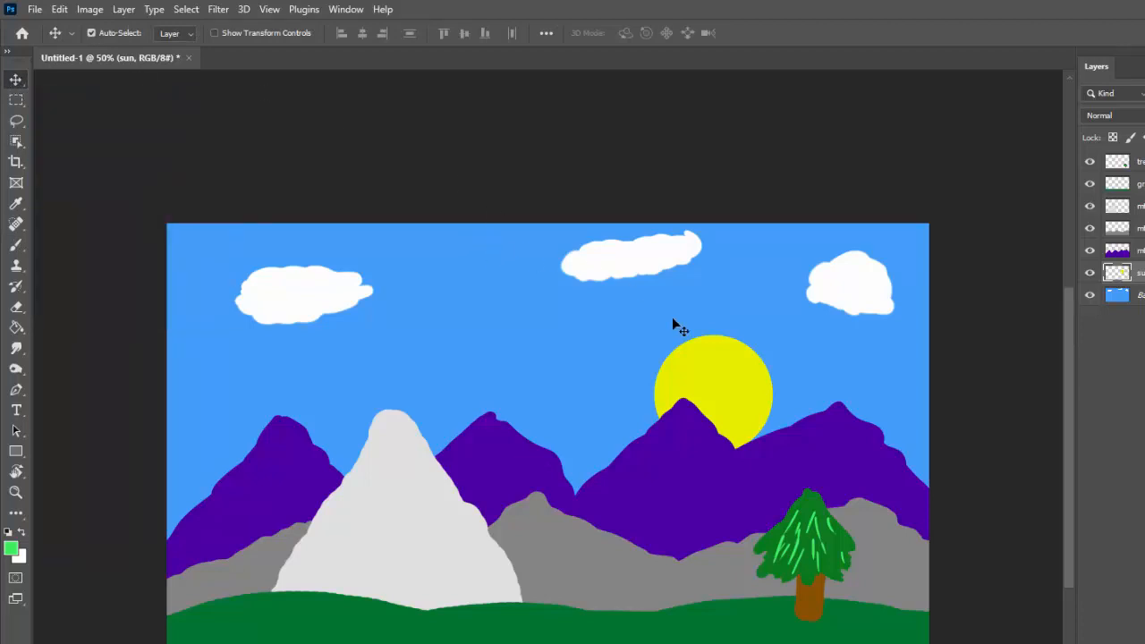
pyautogui.moveTo(731, 390); pyautogui.dragTo(918, 445)
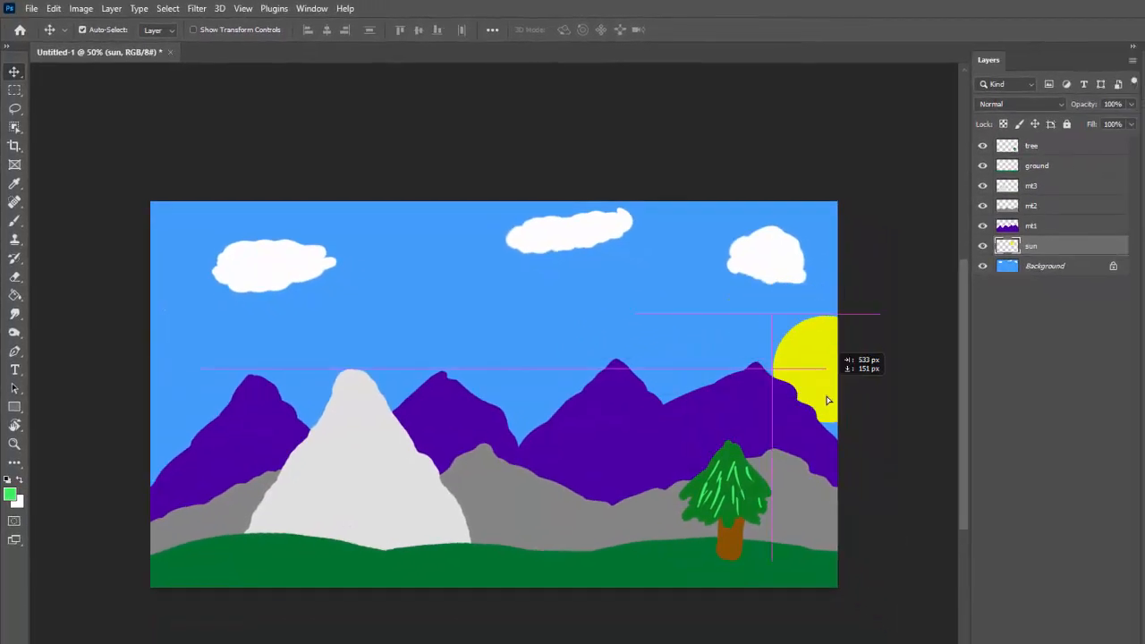
pyautogui.moveTo(827, 399); pyautogui.dragTo(655, 305)
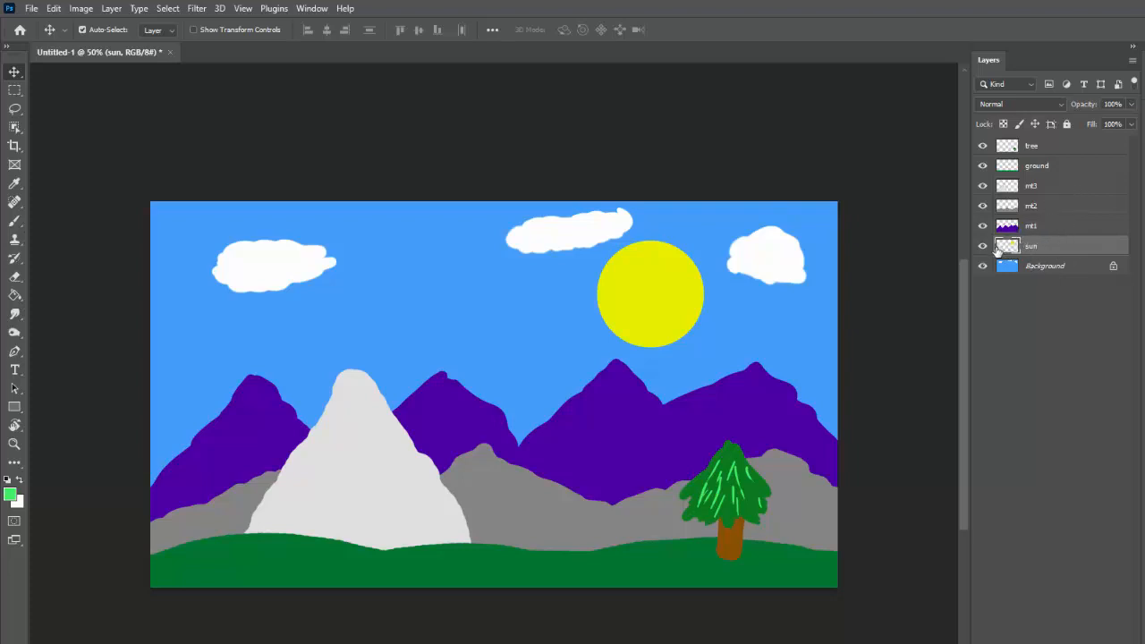
# Scale the sun to 154.30% and move it to the canvas's left edge, partly behind the leftmost purple peak.
pyautogui.press('ctrl')
pyautogui.hotkey('ctrl', 't')
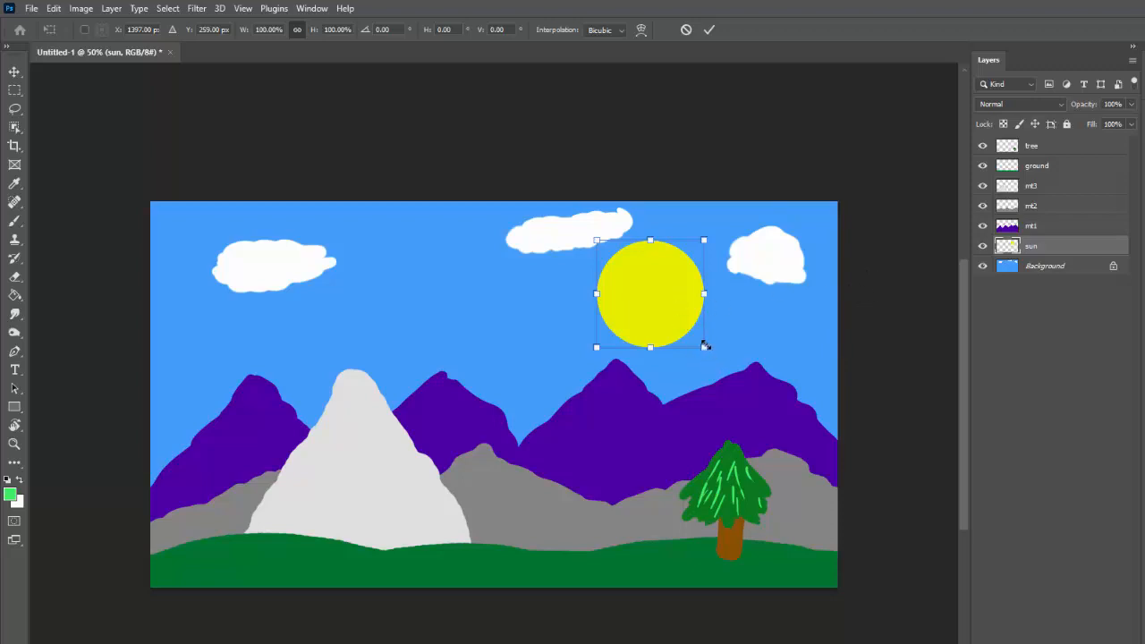
pyautogui.moveTo(705, 345); pyautogui.dragTo(229, 387)
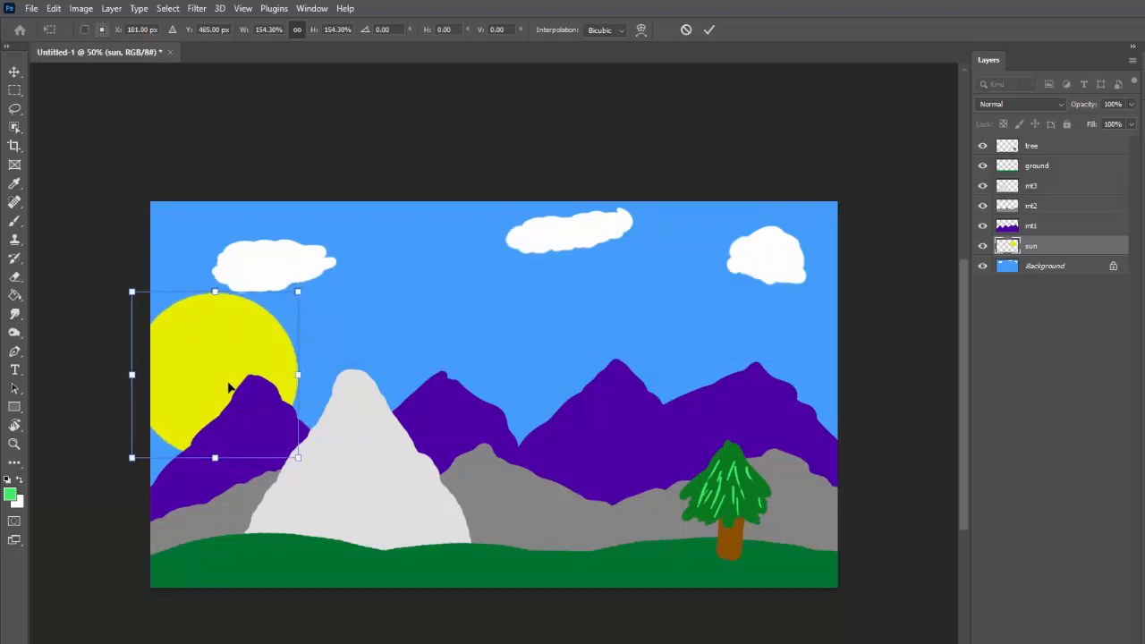
pyautogui.press('Return')
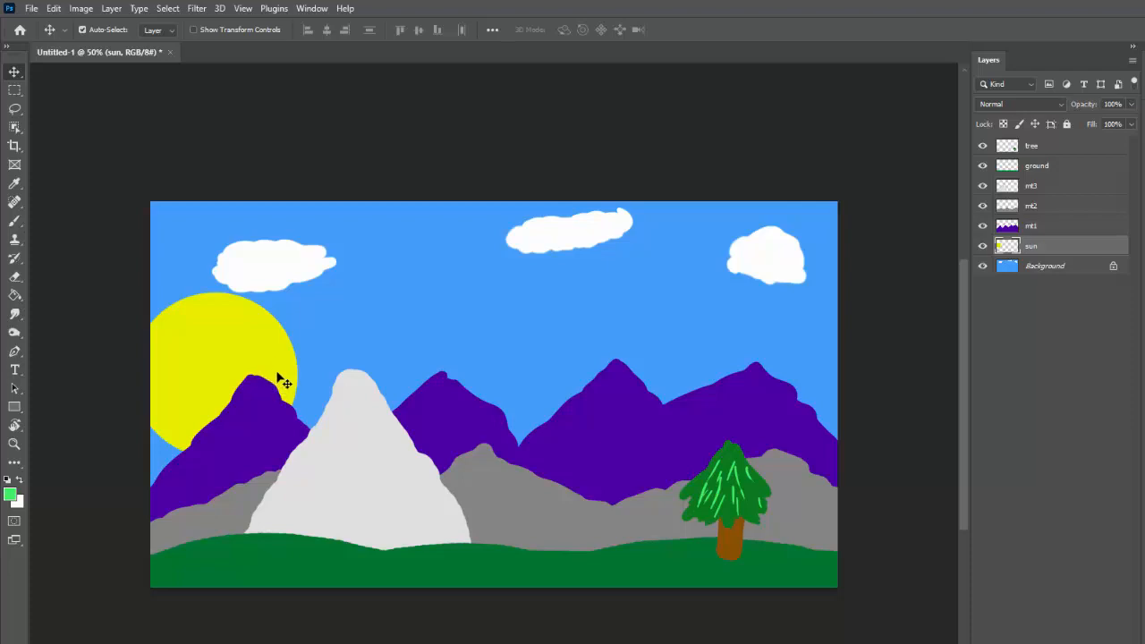
pyautogui.hotkey('ctrl', 't')
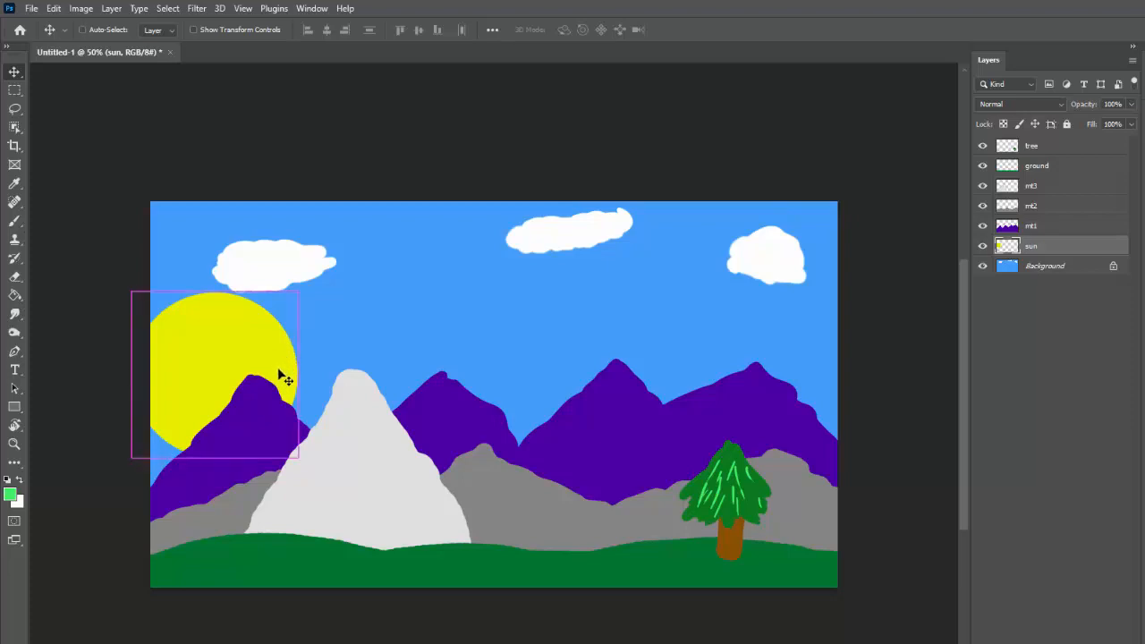
pyautogui.moveTo(217, 353); pyautogui.dragTo(193, 365)
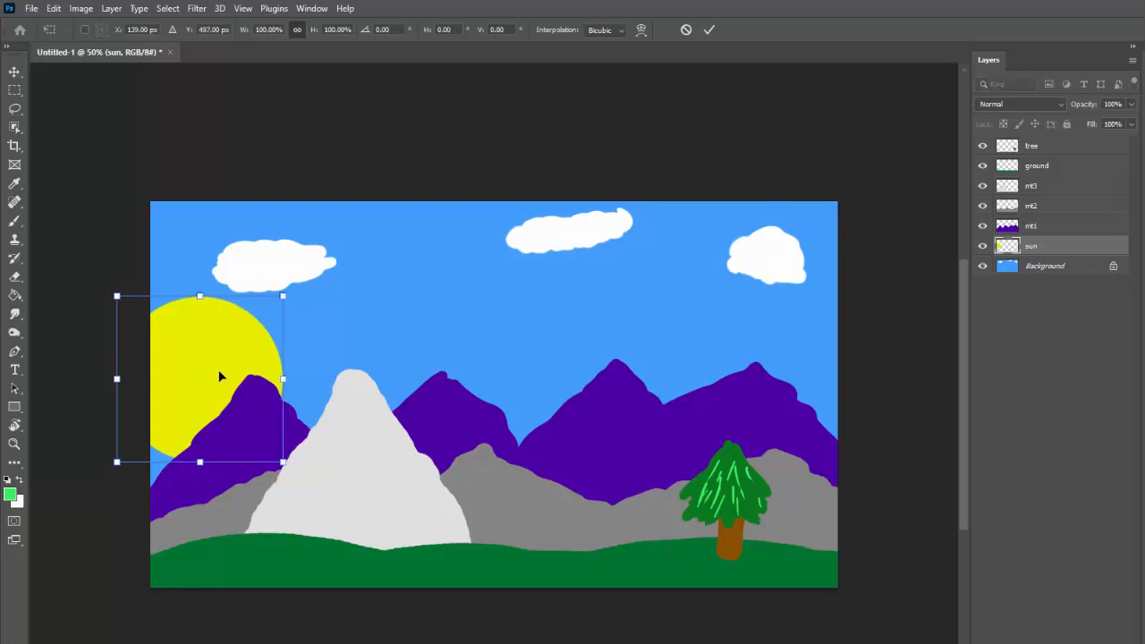
pyautogui.press('Return')
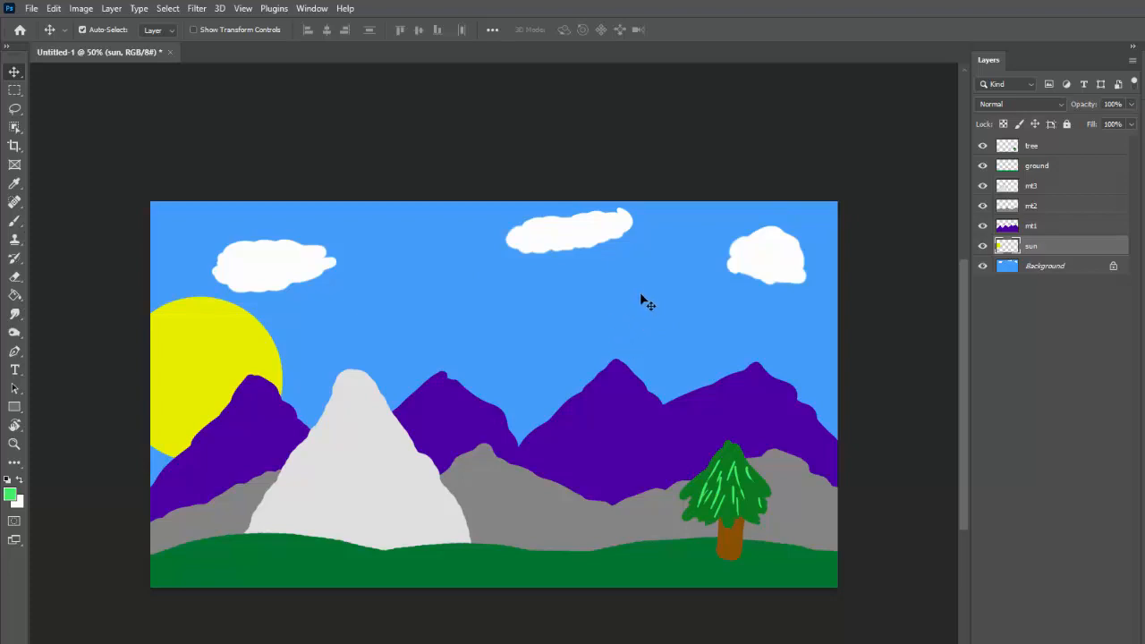
# Lighten the left-facing slopes of the purple mountains with the Dodge tool.
pyautogui.click(14, 333)
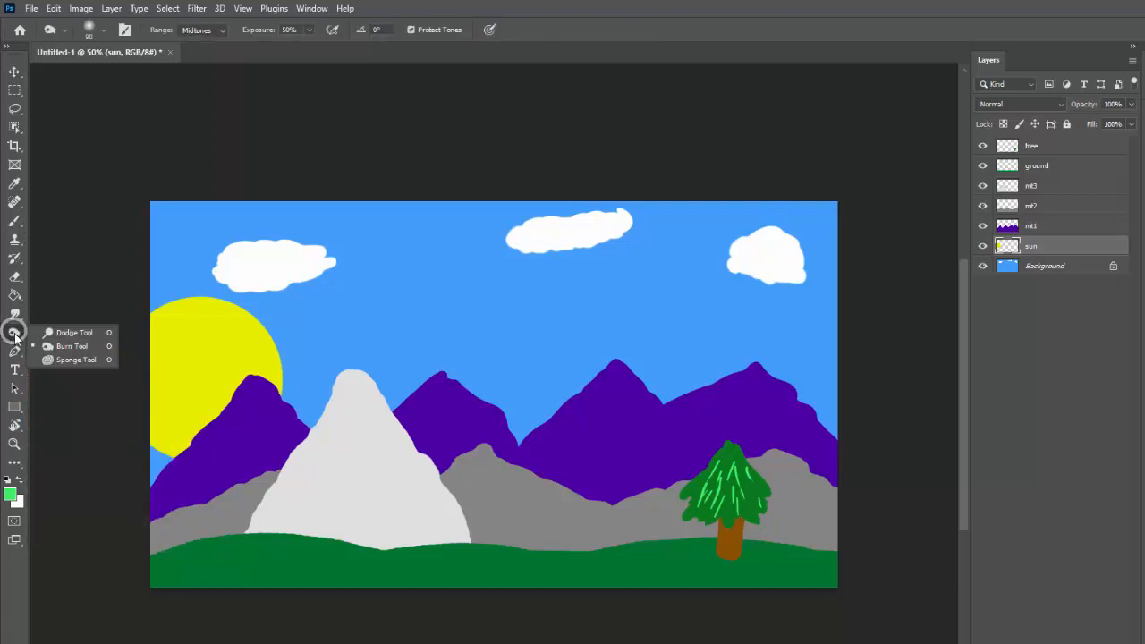
pyautogui.click(66, 335)
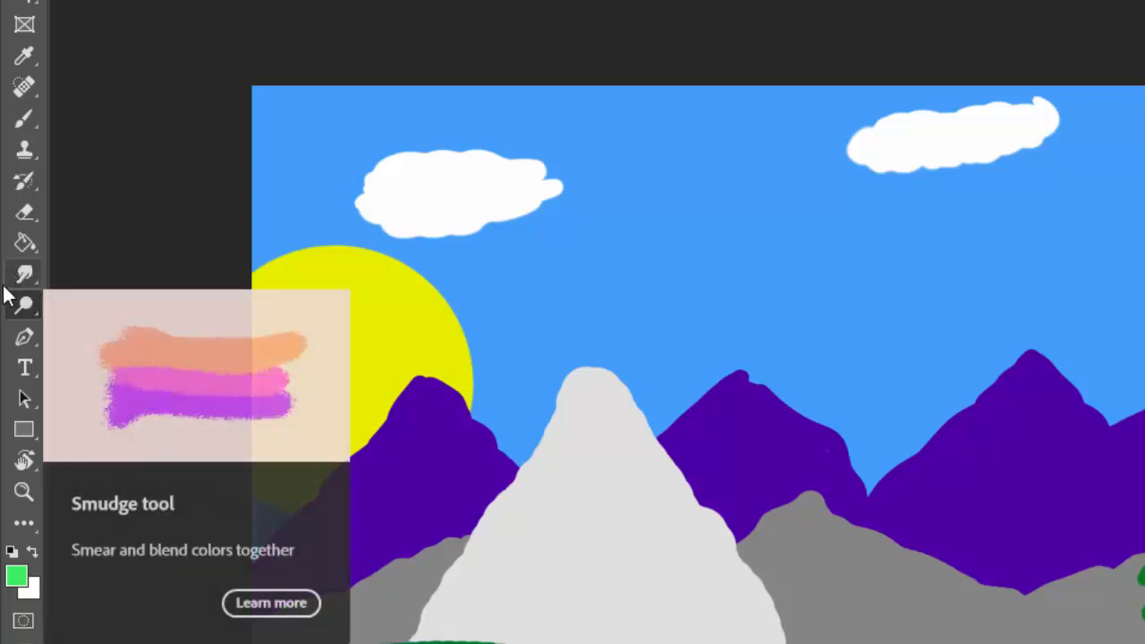
pyautogui.press('b')
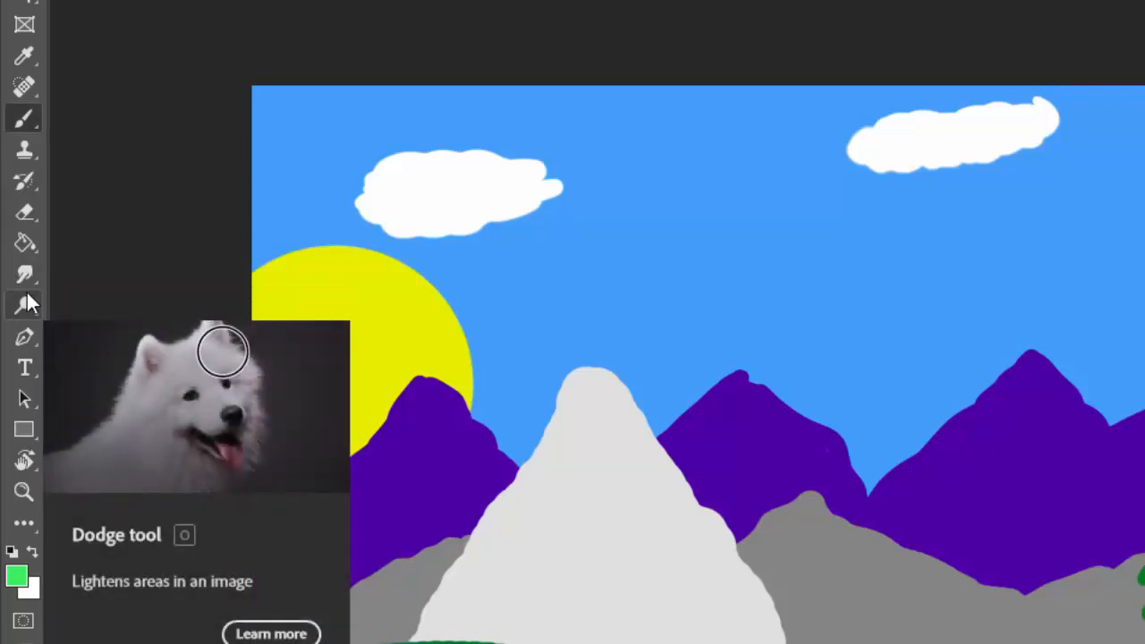
pyautogui.click(26, 304)
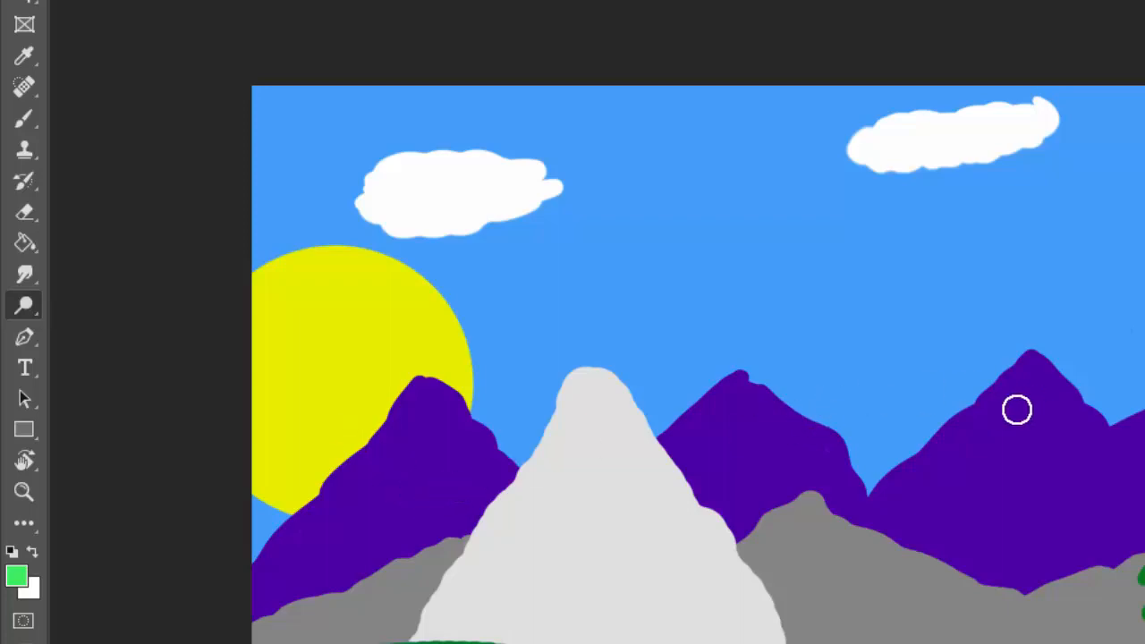
pyautogui.moveTo(1024, 396); pyautogui.dragTo(1022, 391)
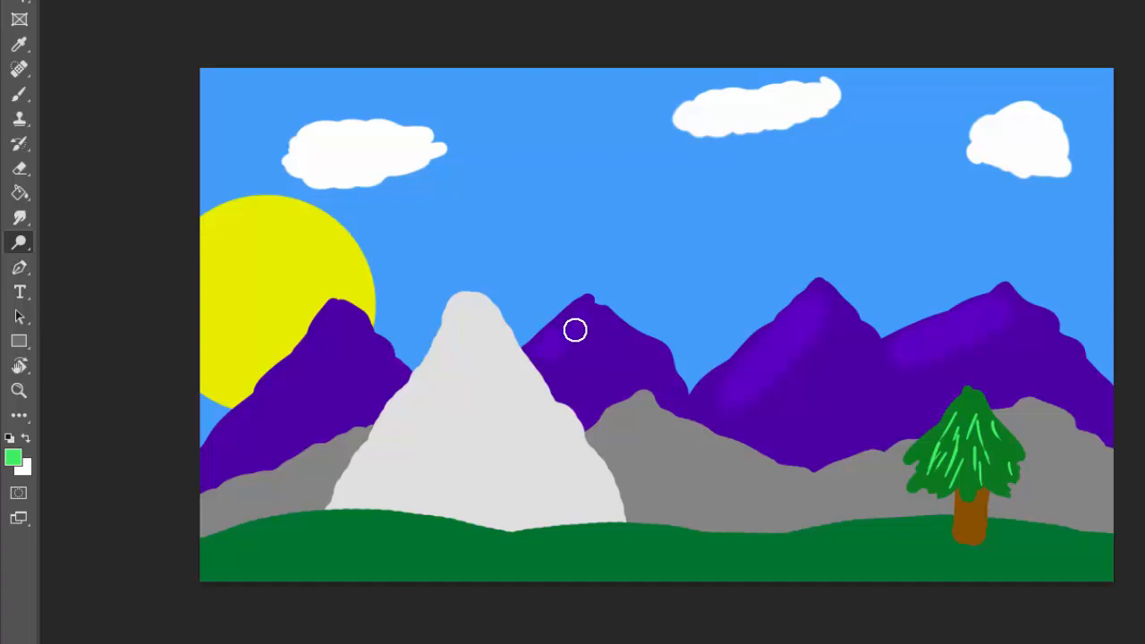
pyautogui.moveTo(575, 331); pyautogui.dragTo(632, 356)
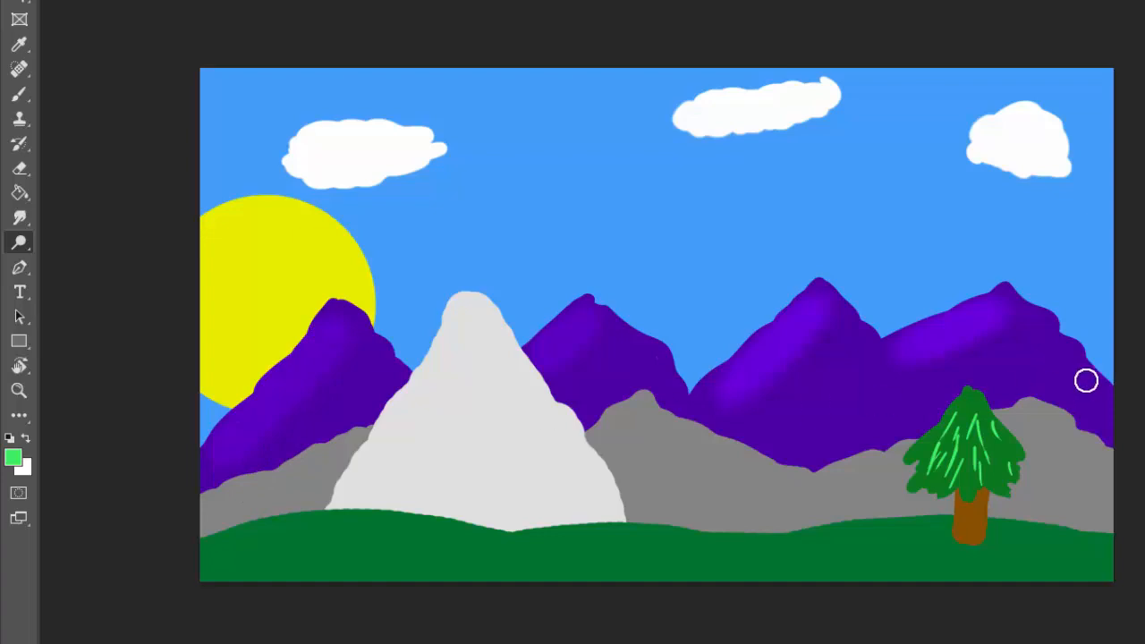
# Darken the right-facing slopes of the purple mountains and the light gray mountain with the Burn tool.
pyautogui.rightClick(25, 244)
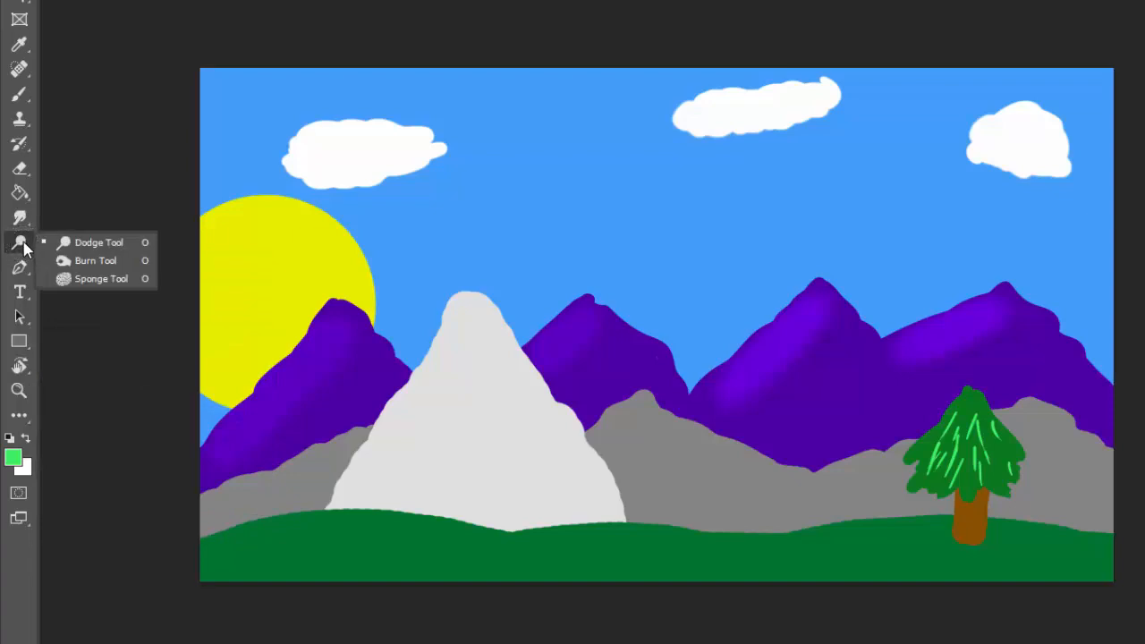
pyautogui.click(19, 240)
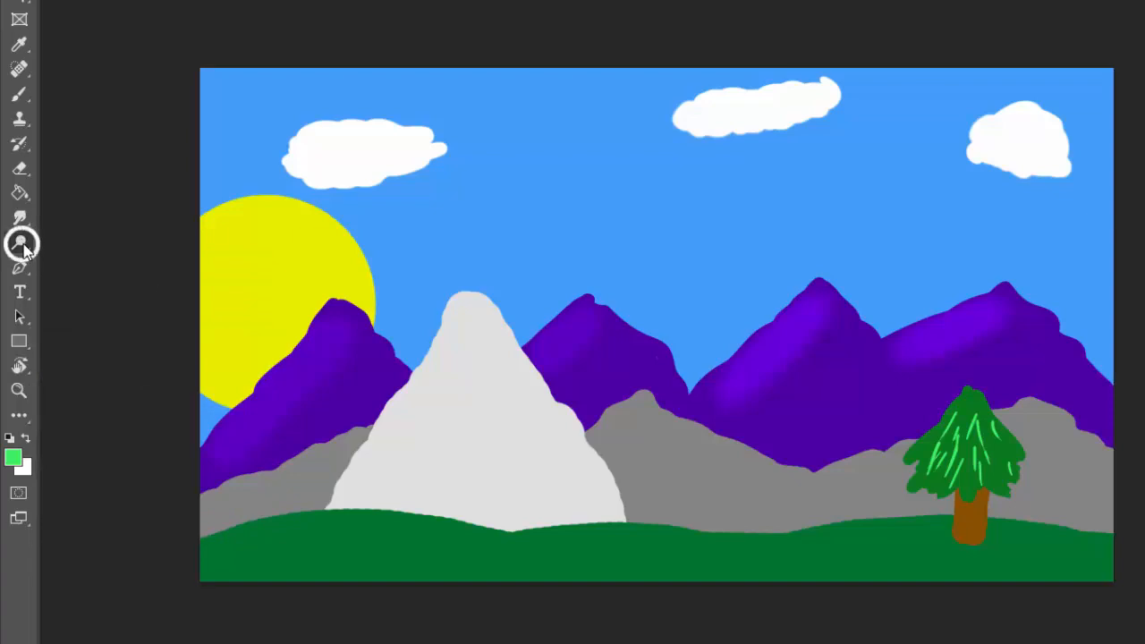
pyautogui.rightClick(22, 245)
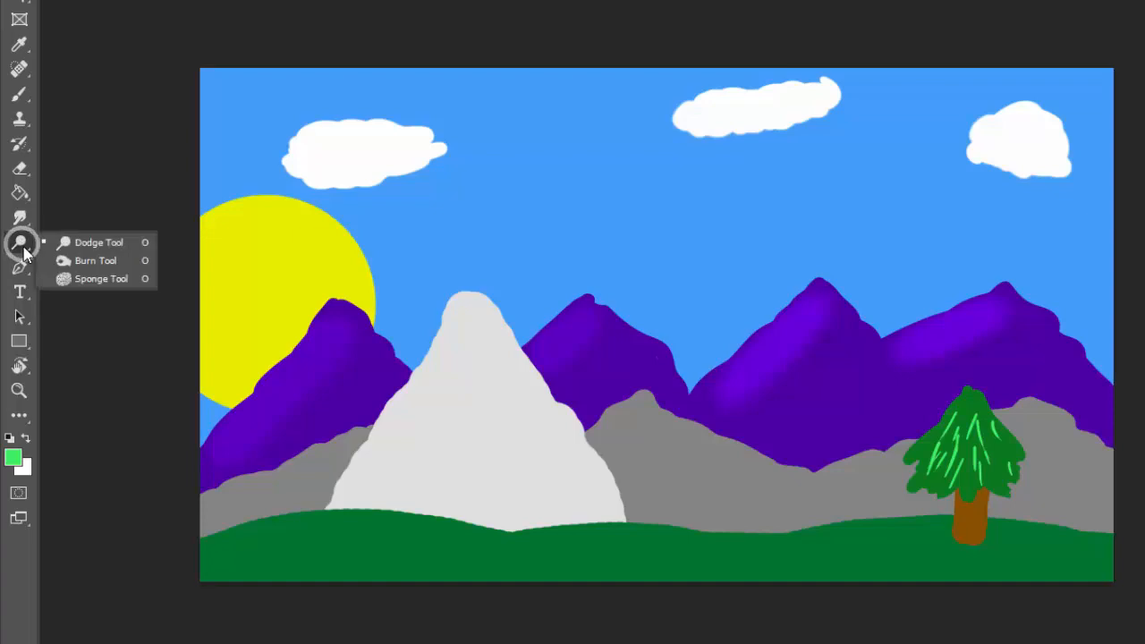
pyautogui.click(112, 269)
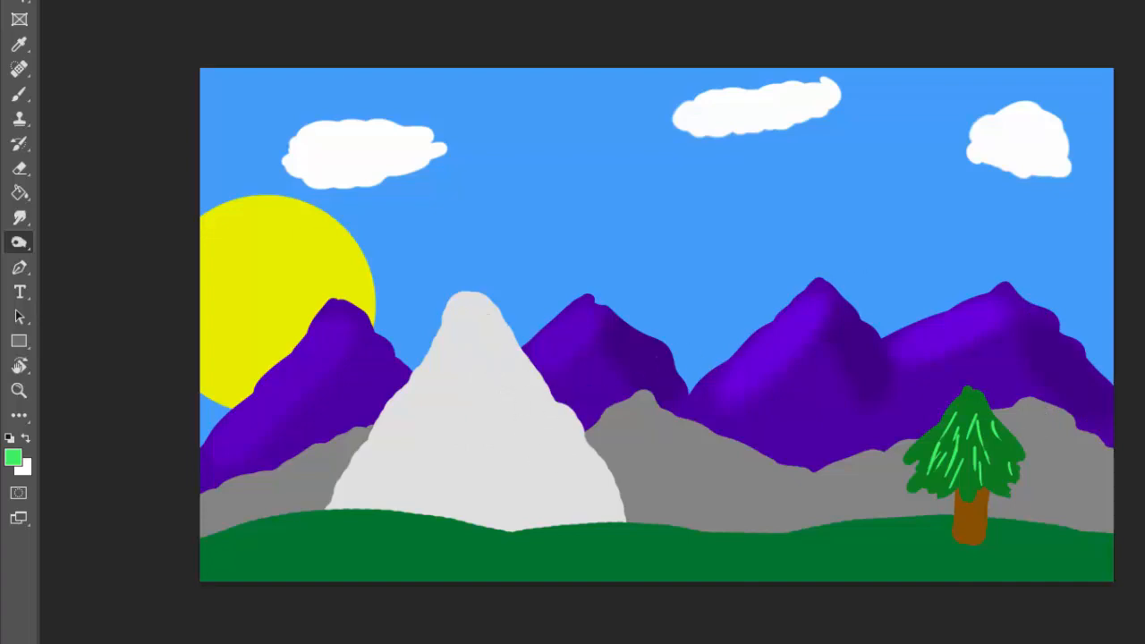
pyautogui.moveTo(635, 408); pyautogui.dragTo(479, 318)
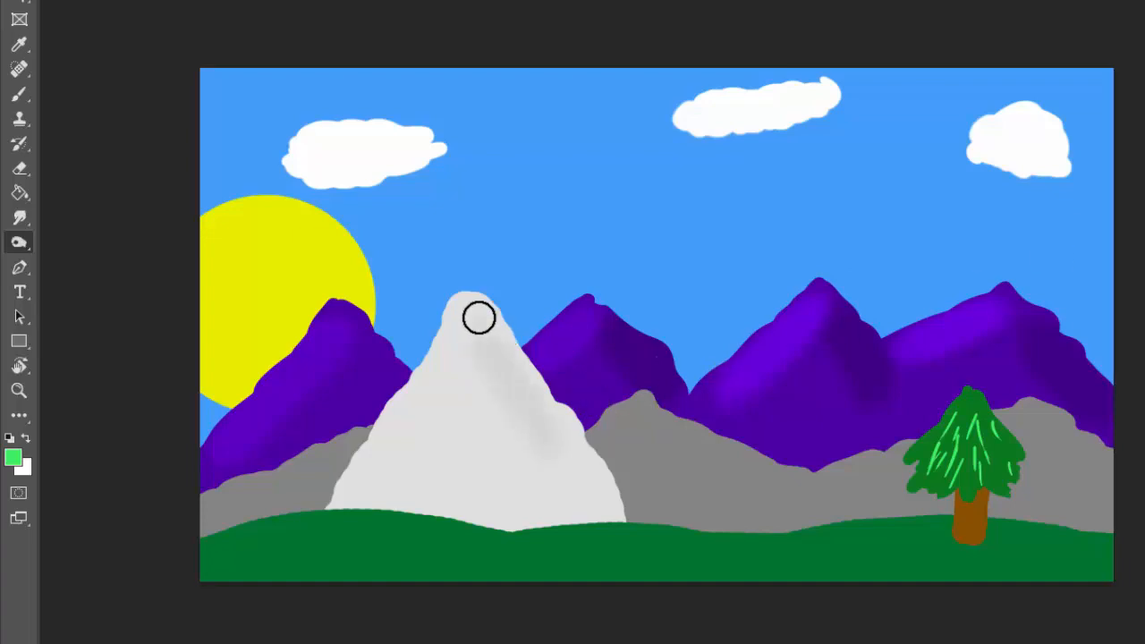
pyautogui.moveTo(562, 461); pyautogui.dragTo(568, 485)
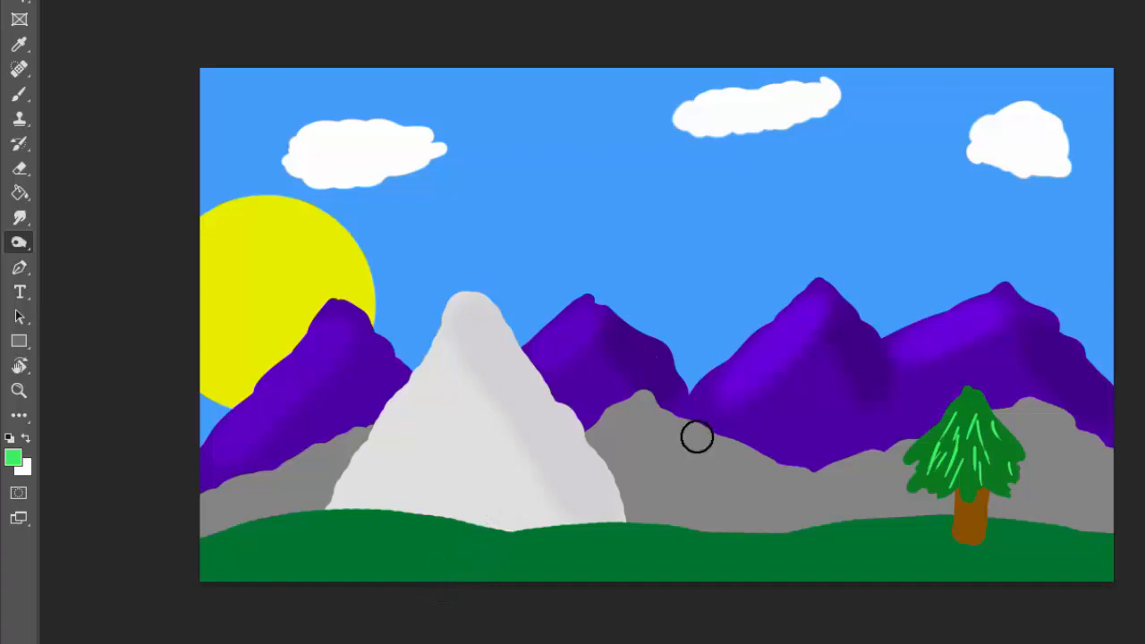
pyautogui.rightClick(27, 249)
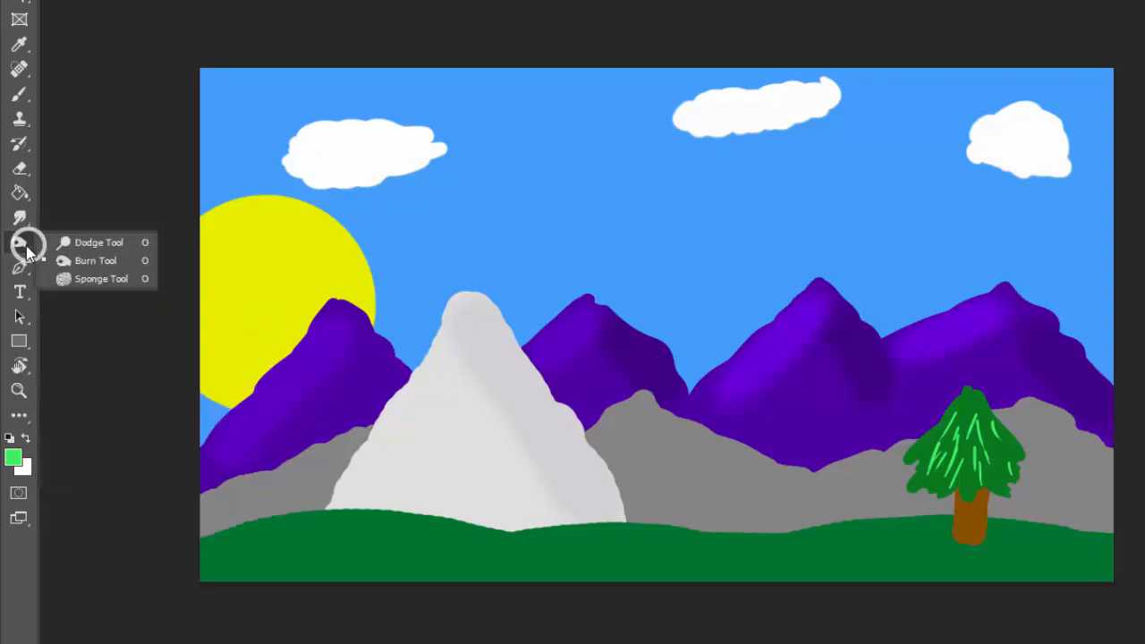
pyautogui.click(85, 259)
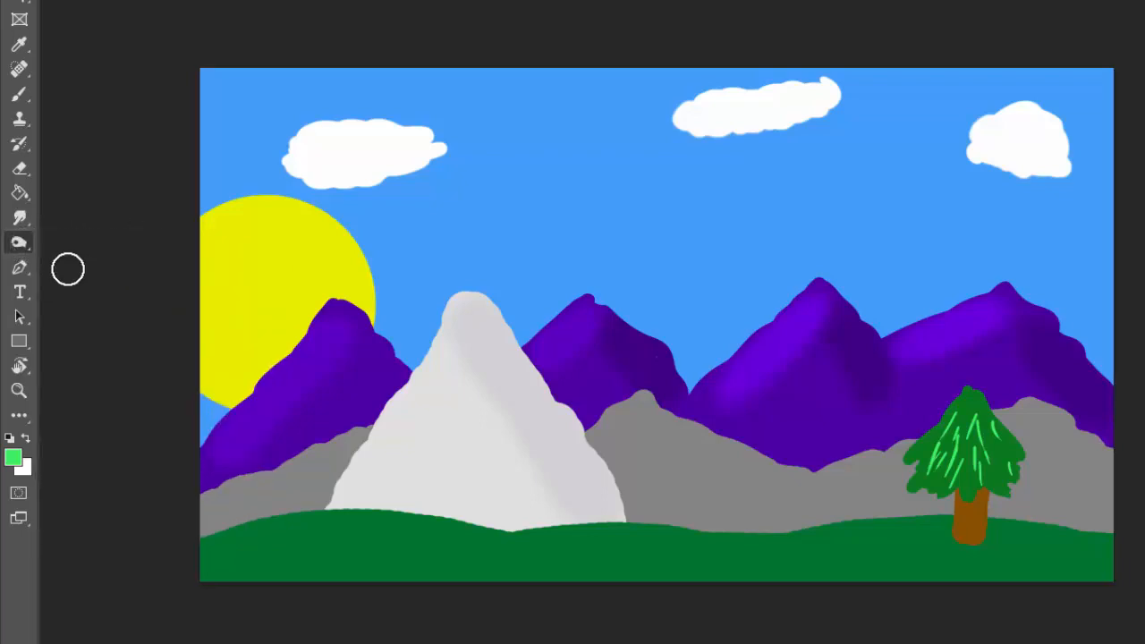
pyautogui.rightClick(25, 242)
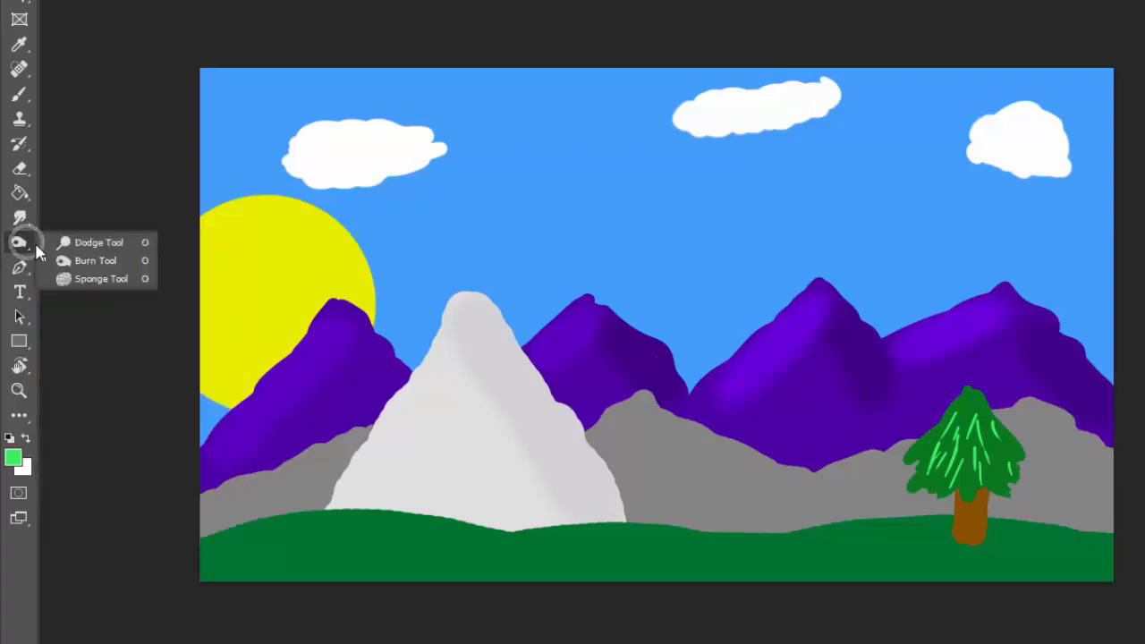
pyautogui.click(111, 249)
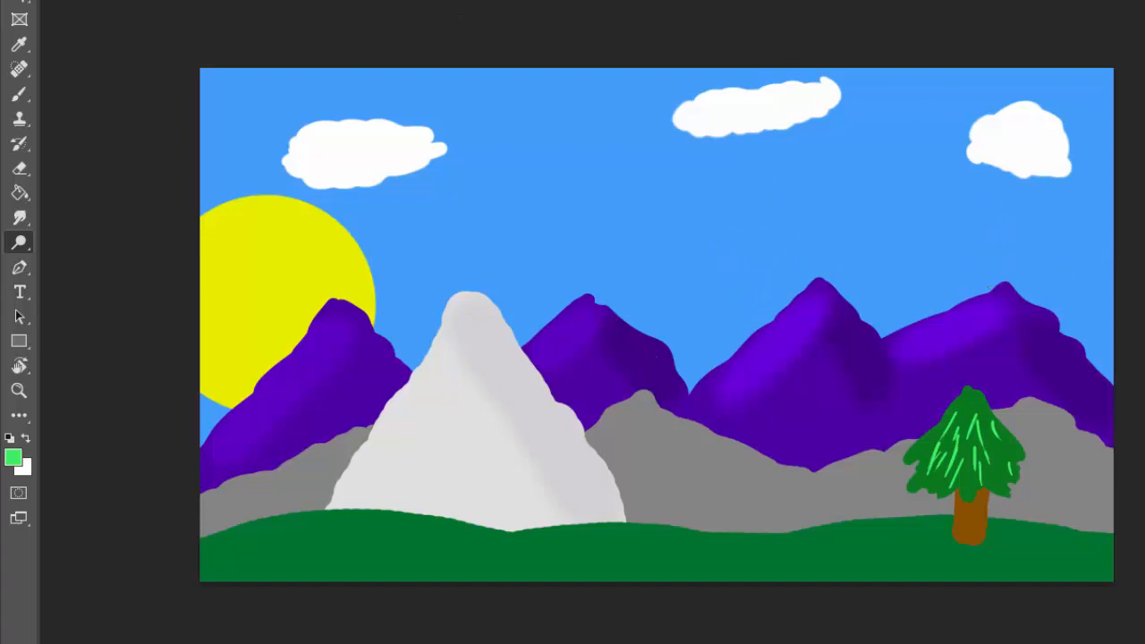
# Move the tree slightly left and enlarge it proportionally until its top reaches the purple peaks, with the trunk on the ground.
pyautogui.press('v')
pyautogui.moveTo(974, 462); pyautogui.dragTo(935, 461)
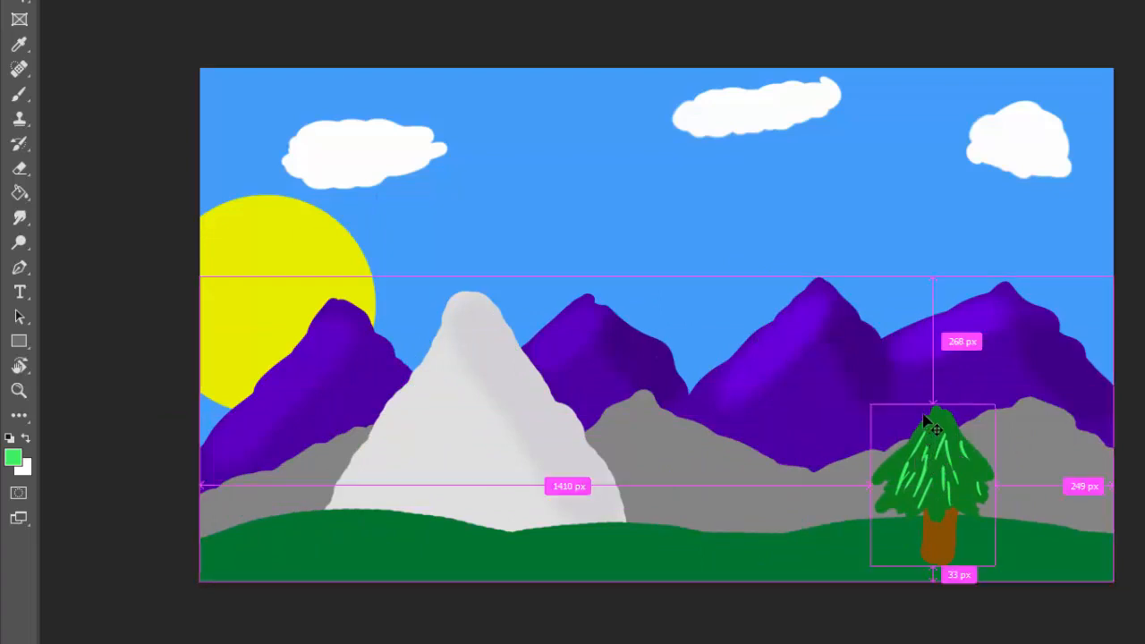
pyautogui.hotkey('ctrl', 't')
pyautogui.moveTo(993, 405); pyautogui.dragTo(1076, 295)
pyautogui.moveTo(1014, 384); pyautogui.dragTo(964, 380)
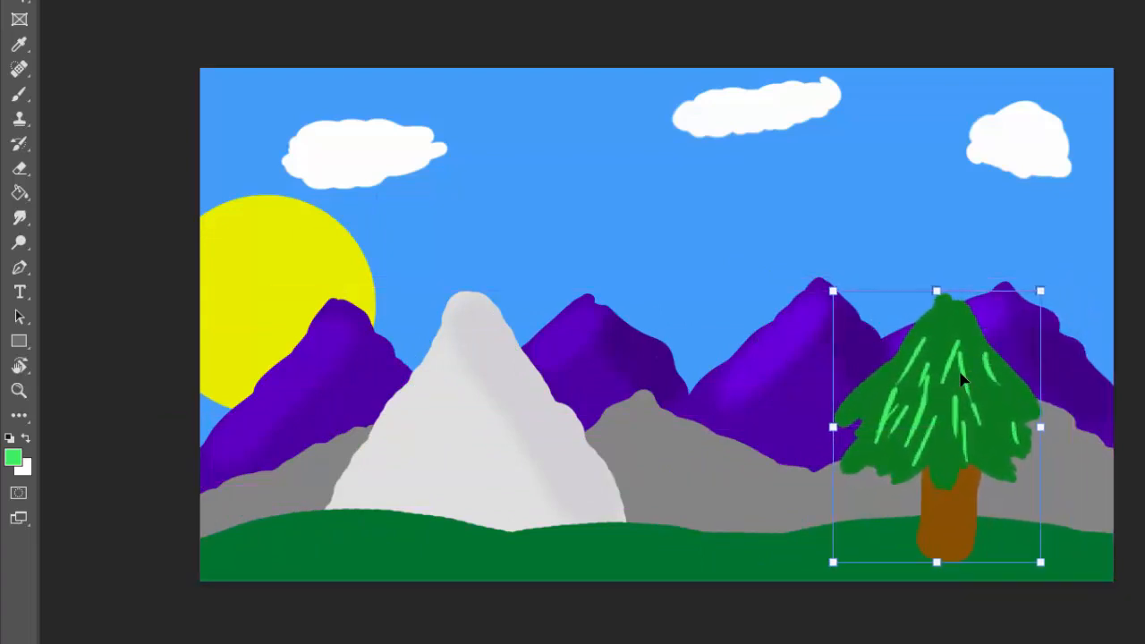
pyautogui.press('Return')
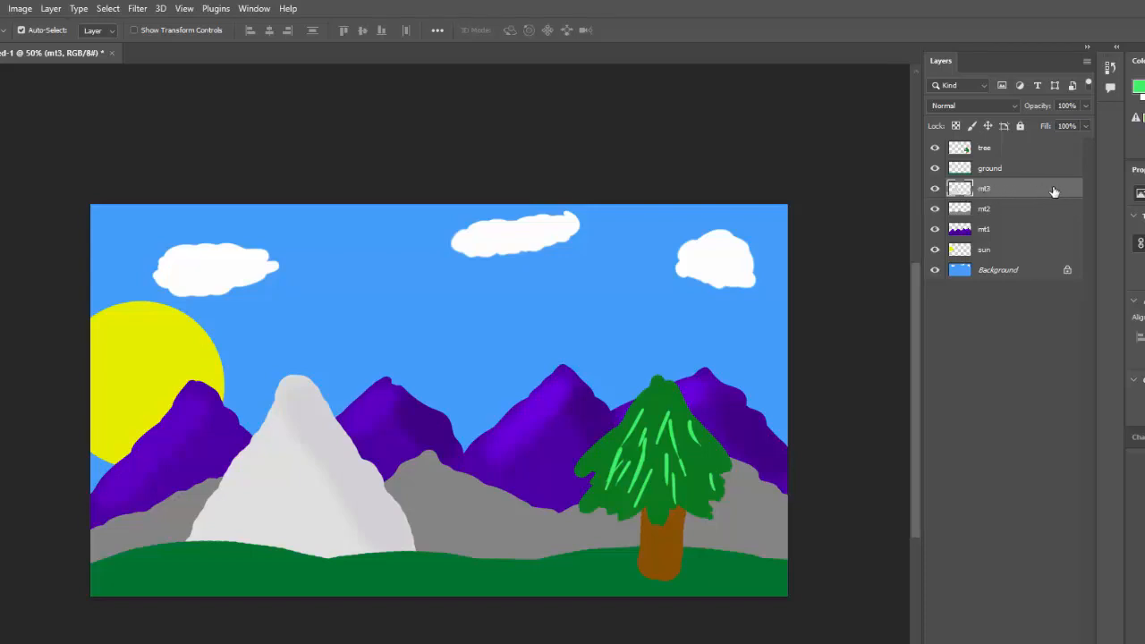
# Move layer mt3 directly above the Background and scale its mountain to 140.86%, rising behind the purple range.
pyautogui.moveTo(1054, 193); pyautogui.dragTo(1043, 253)
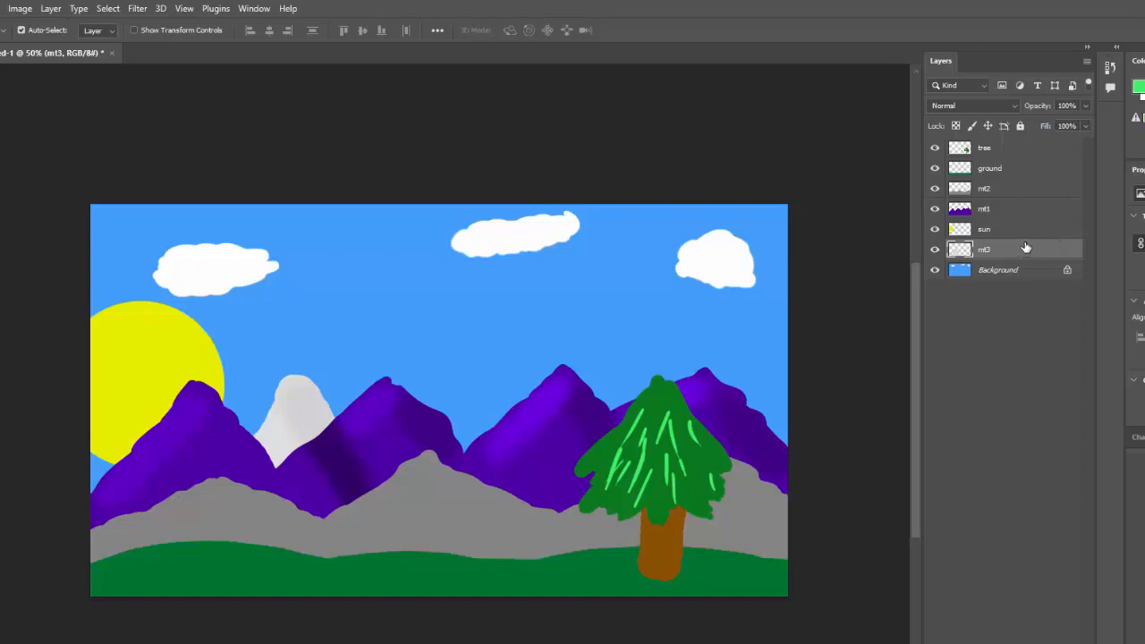
pyautogui.hotkey('ctrl', 't')
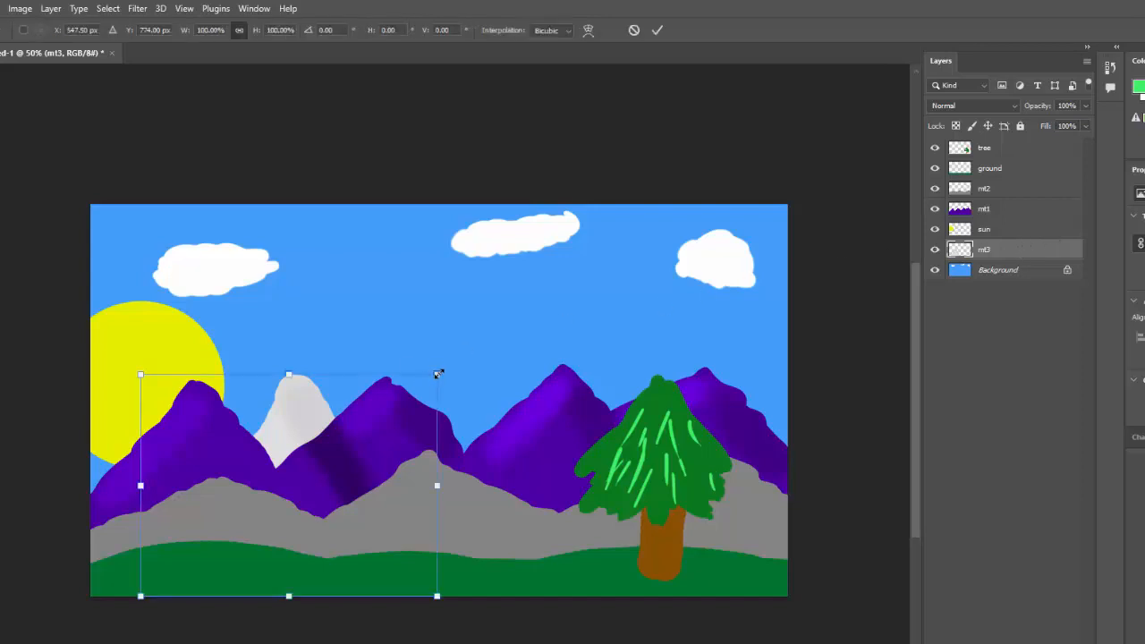
pyautogui.moveTo(438, 374); pyautogui.dragTo(531, 243)
pyautogui.moveTo(387, 337); pyautogui.dragTo(356, 341)
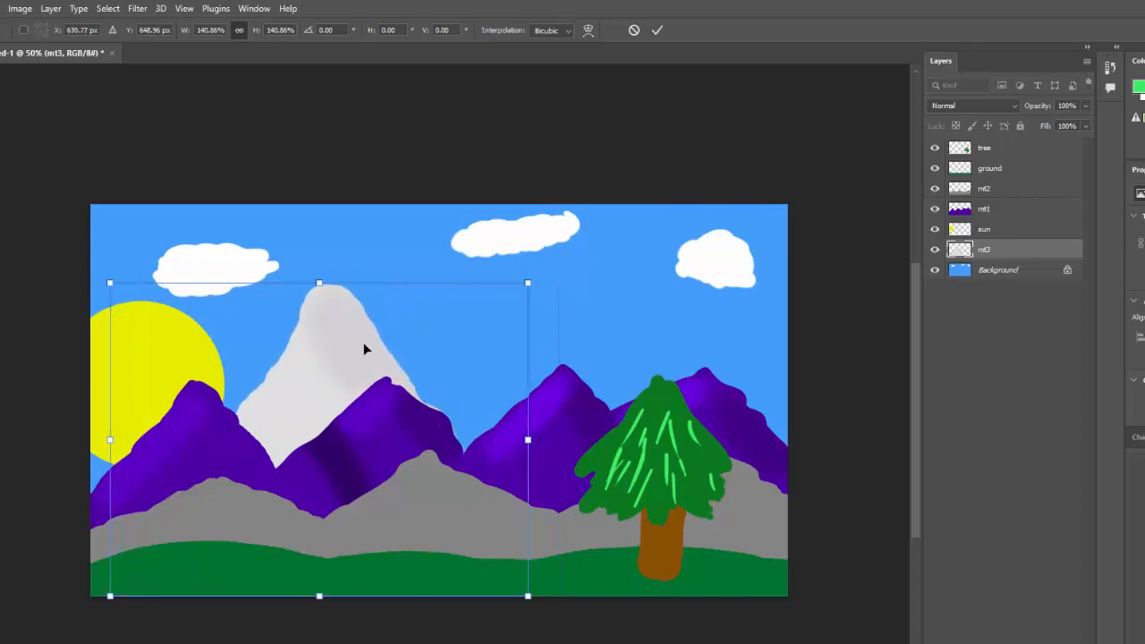
pyautogui.press('Return')
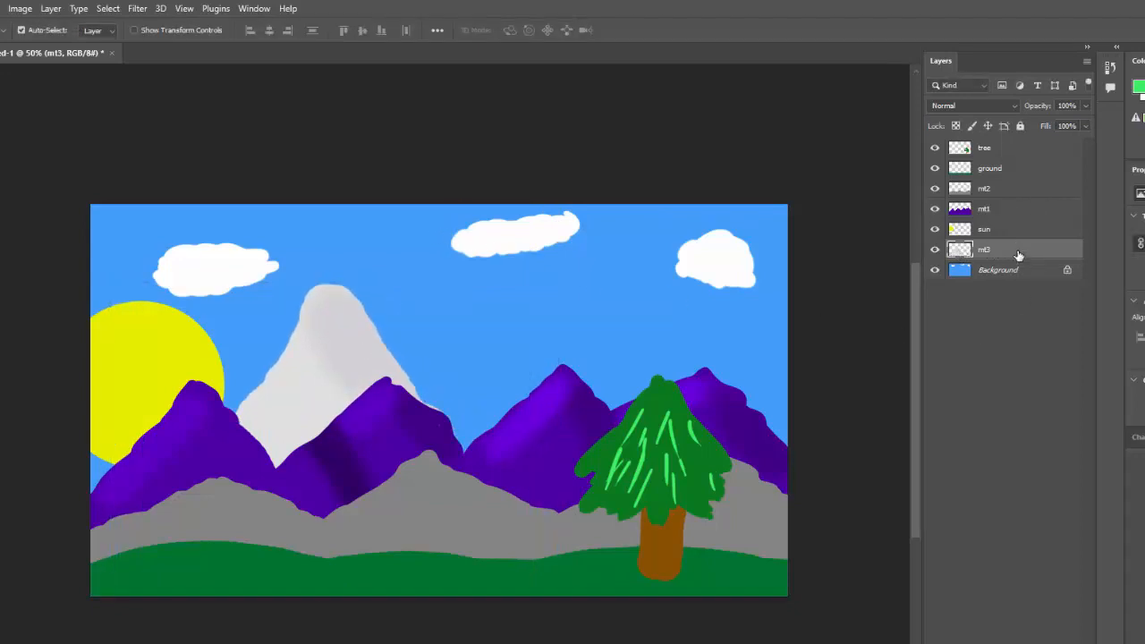
pyautogui.moveTo(1019, 256)
pyautogui.mouseDown()
pyautogui.moveTo(1010, 181)
pyautogui.moveTo(1022, 244)
pyautogui.mouseUp()
pyautogui.moveTo(346, 453)
pyautogui.mouseDown()
pyautogui.moveTo(351, 439)
pyautogui.moveTo(325, 468)
pyautogui.moveTo(333, 473)
pyautogui.moveTo(333, 460)
pyautogui.mouseUp()
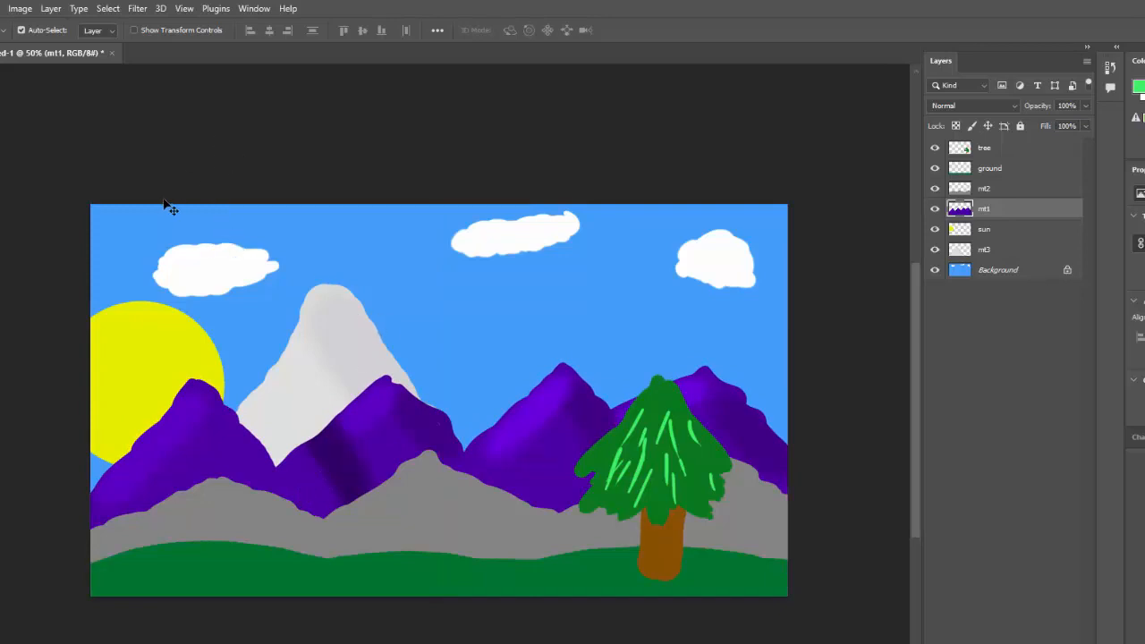
# Save the painting on the computer in Documents as a Photoshop file named "layered painting" with Maximize Compatibility on.
pyautogui.click(1, 8)
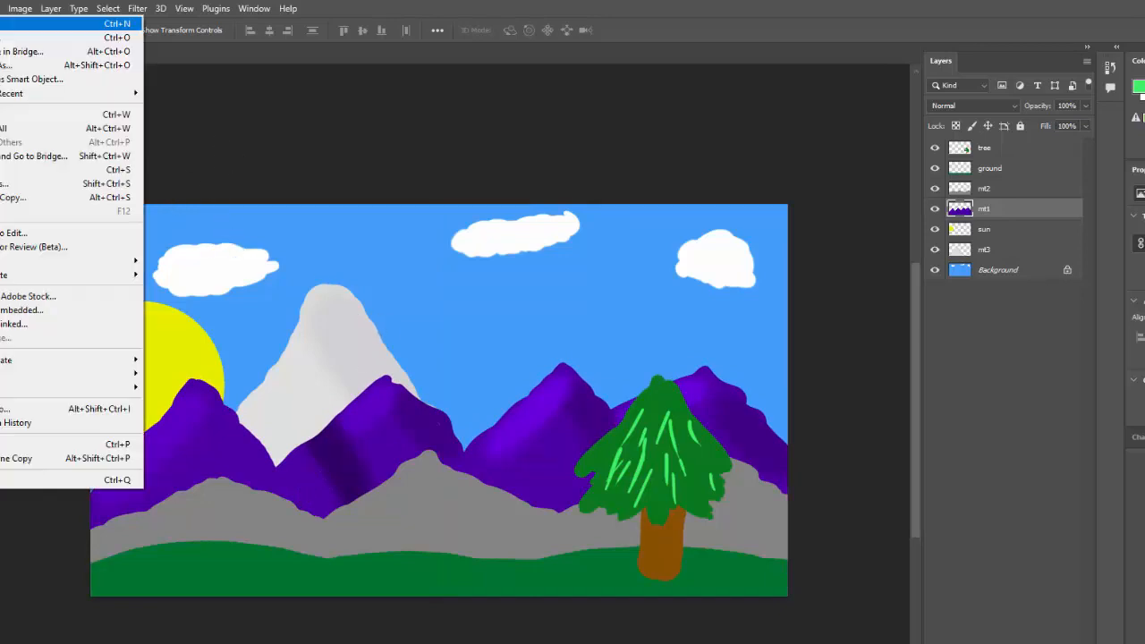
pyautogui.click(12, 184)
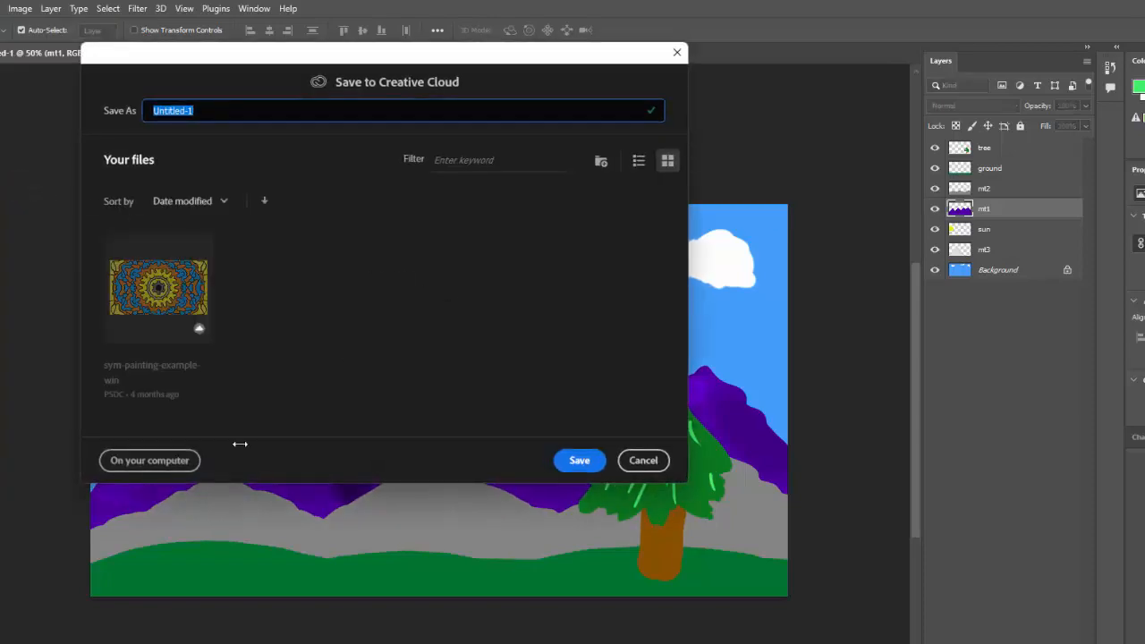
pyautogui.click(172, 456)
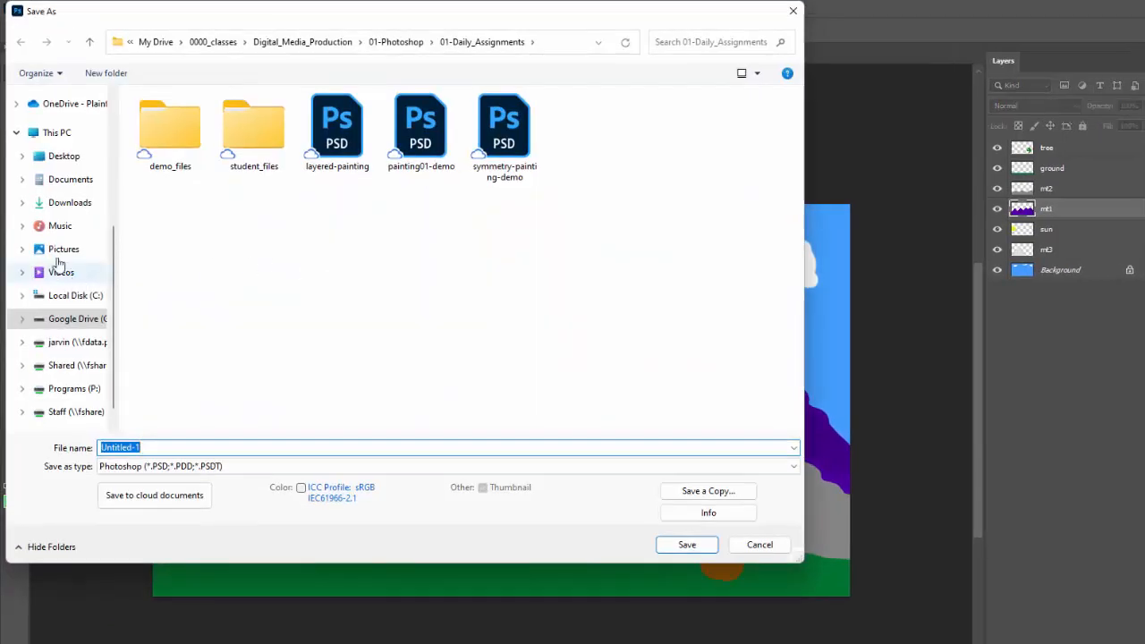
pyautogui.click(77, 181)
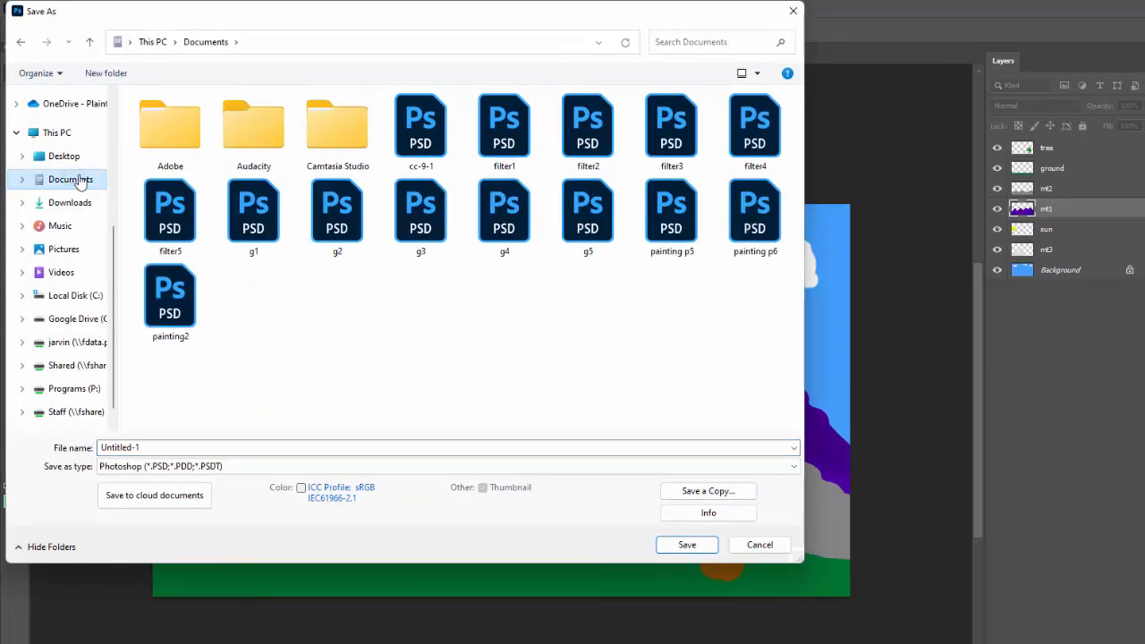
pyautogui.click(166, 447)
pyautogui.write('layered painting')
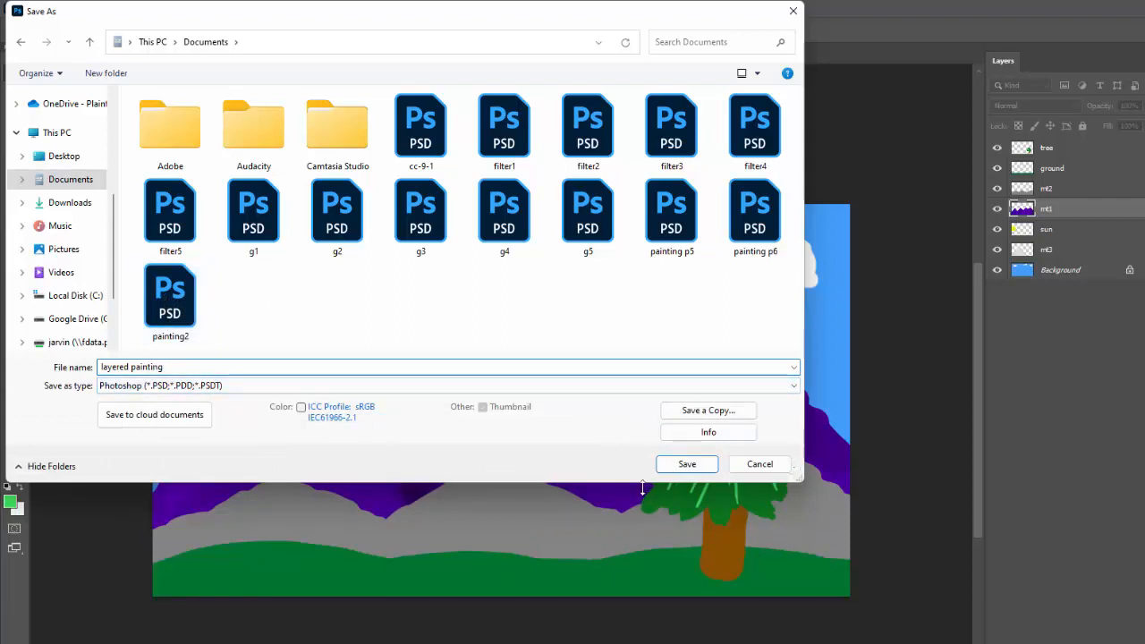
pyautogui.click(690, 467)
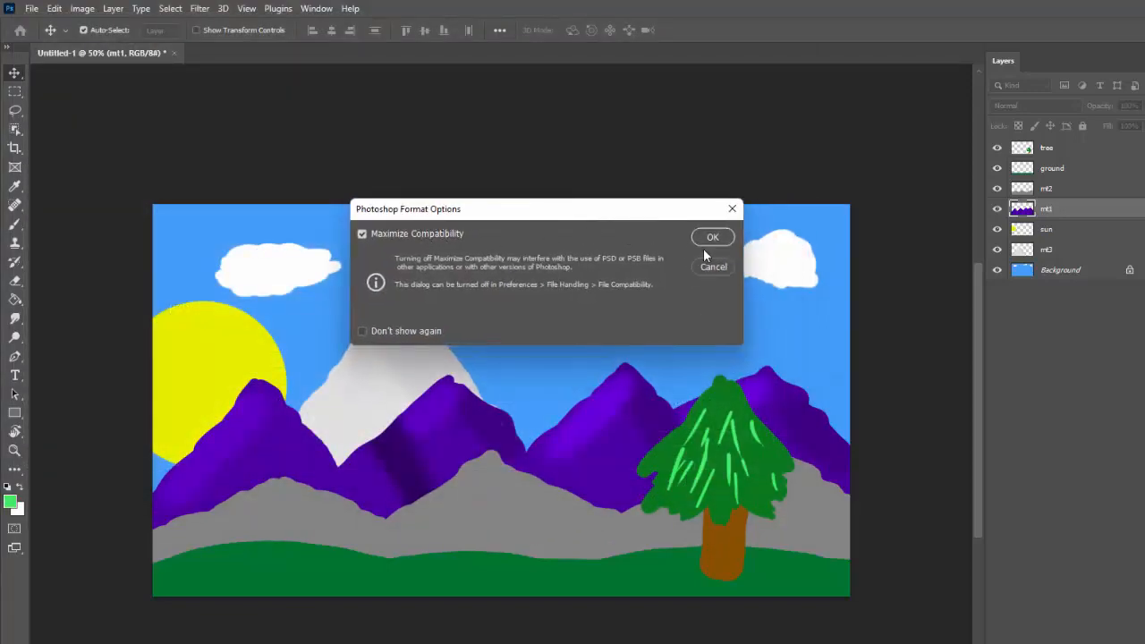
pyautogui.click(712, 238)
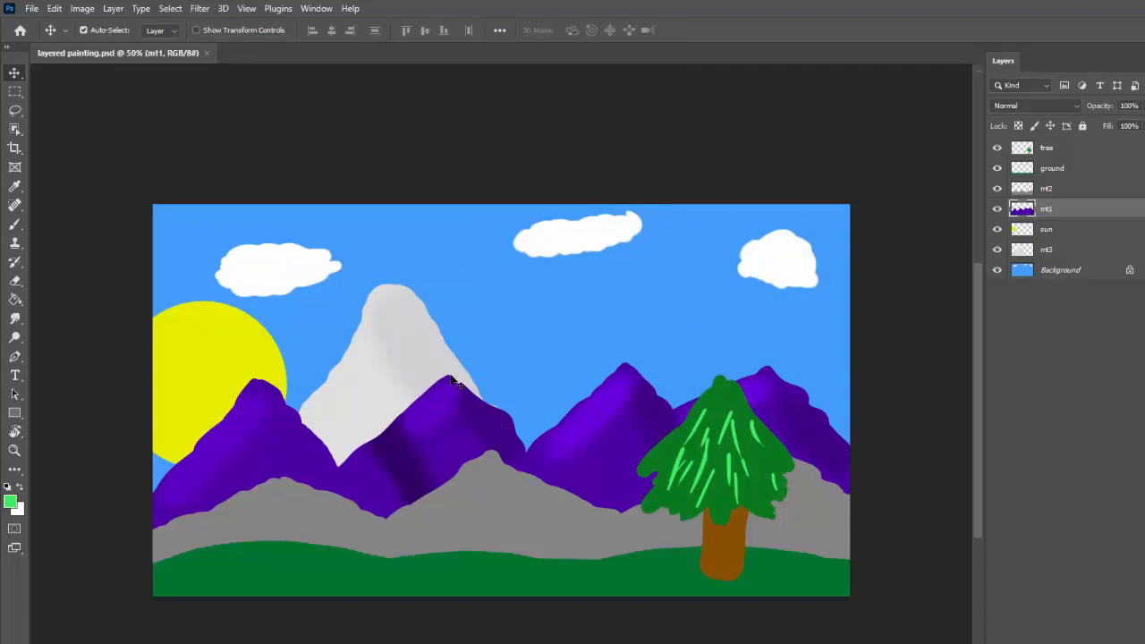